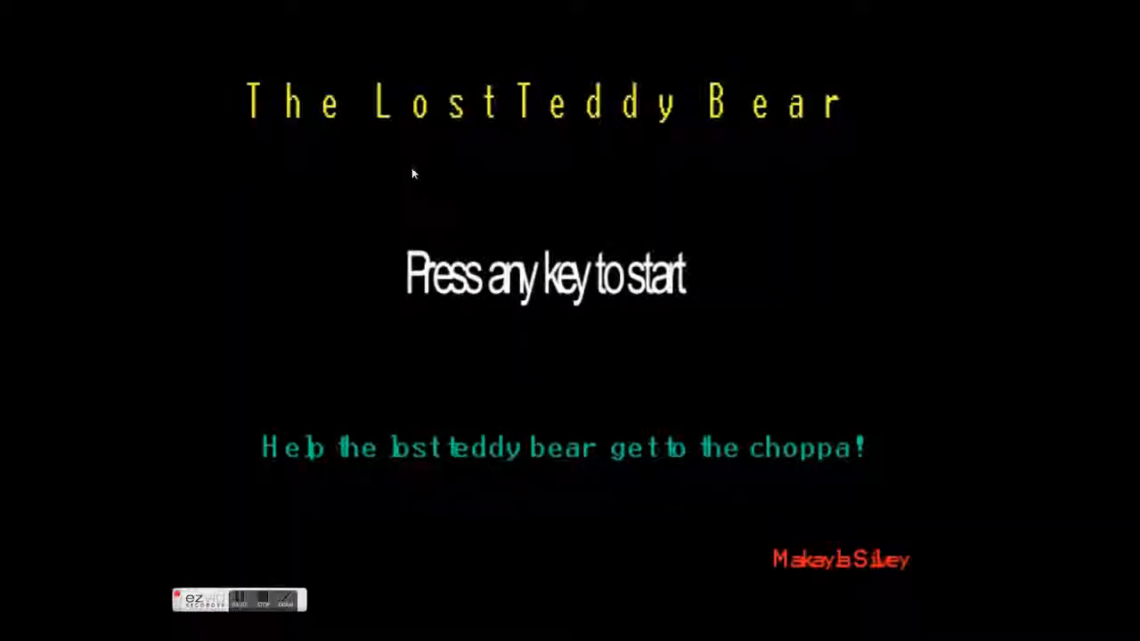
- Start The Lost Teddy Bear game and steer the bear out of its enclosure to collect diamonds from the left-hand column
key(space)
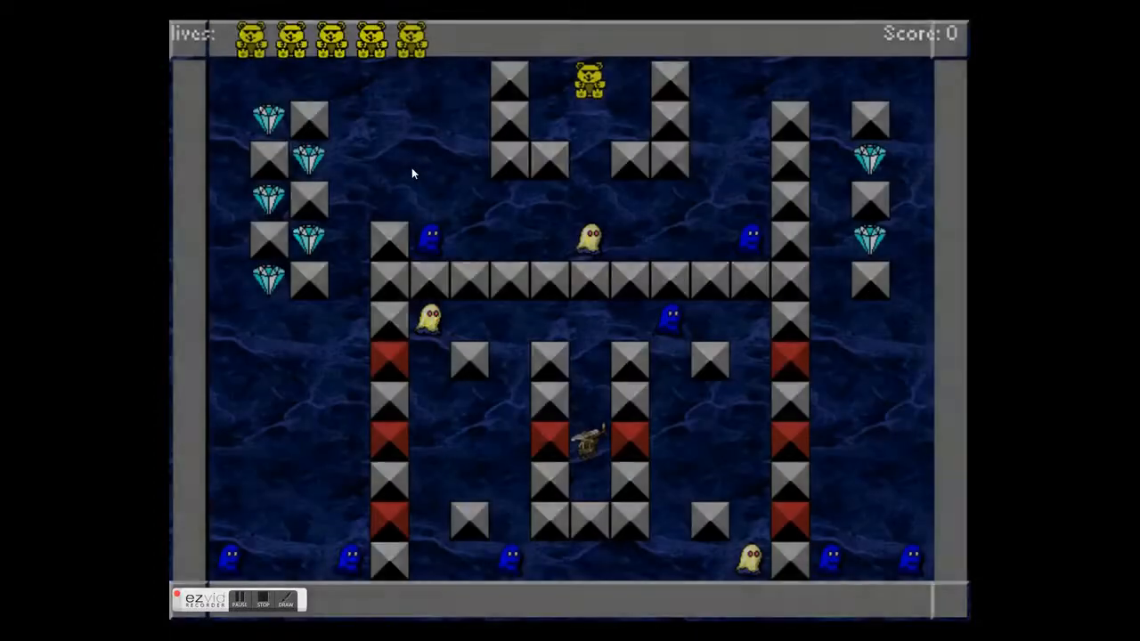
key(Down)
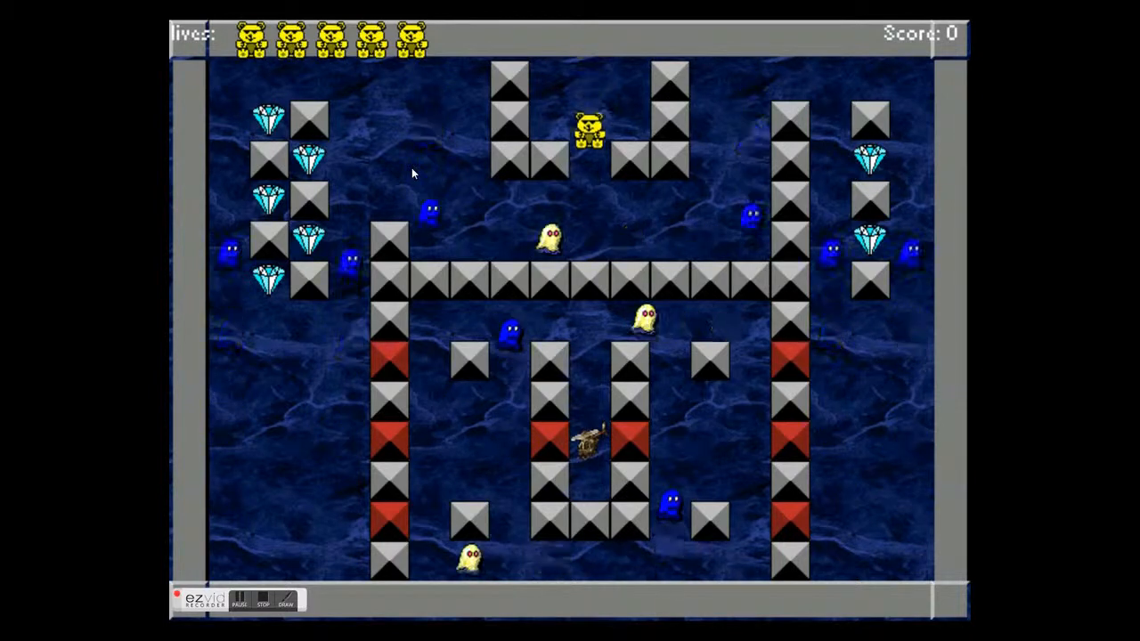
key(Left)
key(Up)
key(Left)
key(Down)
key(Left)
key(Right)
key(Down)
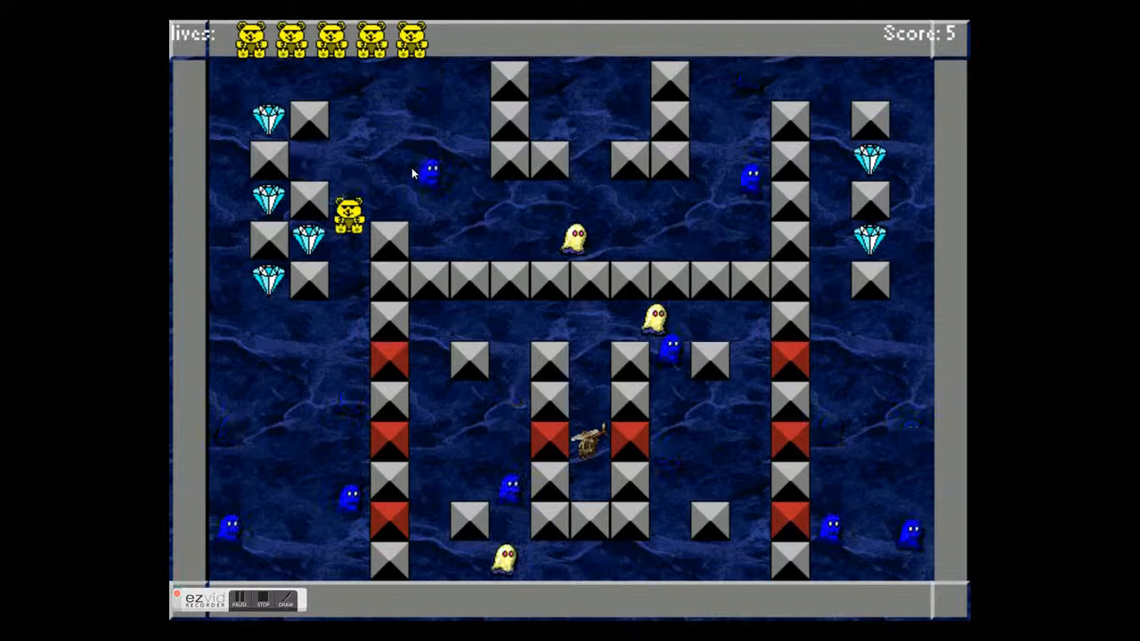
key(Left)
key(Right)
key(Down)
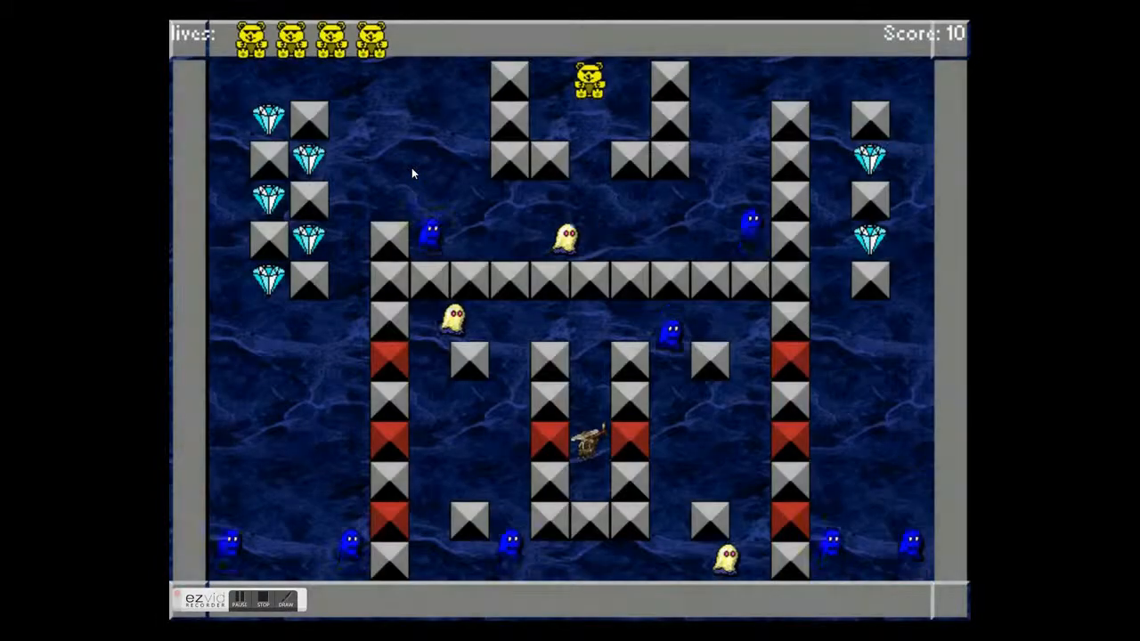
- Stop the running game and open room_lvl1 in a maximized room editor to examine its layout
key(Escape)
double_click(229, 514)
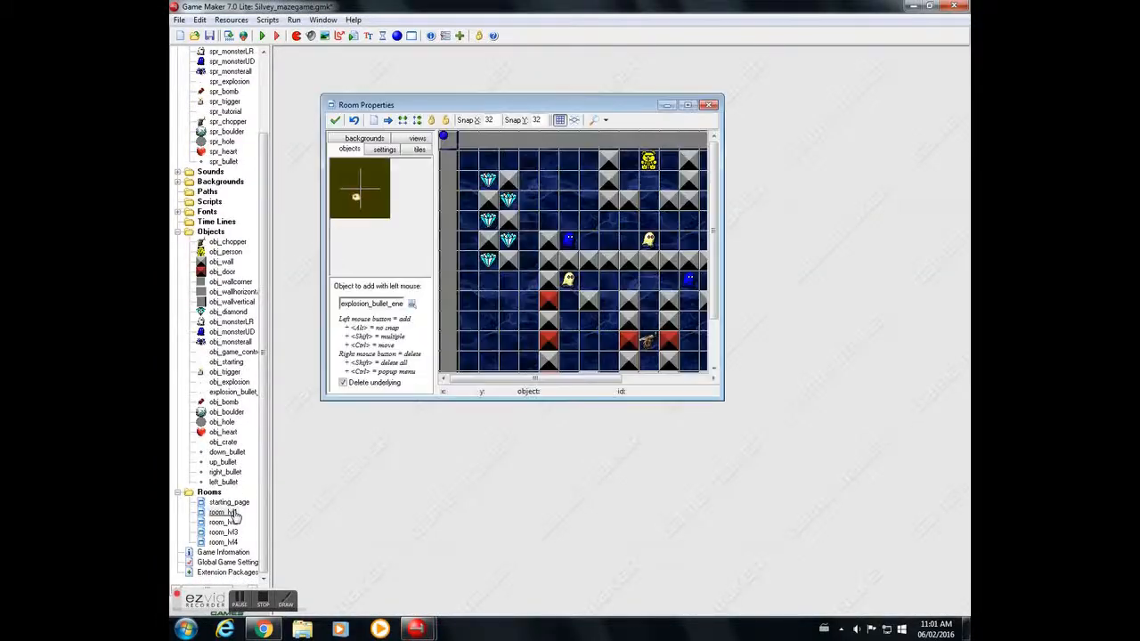
click(687, 105)
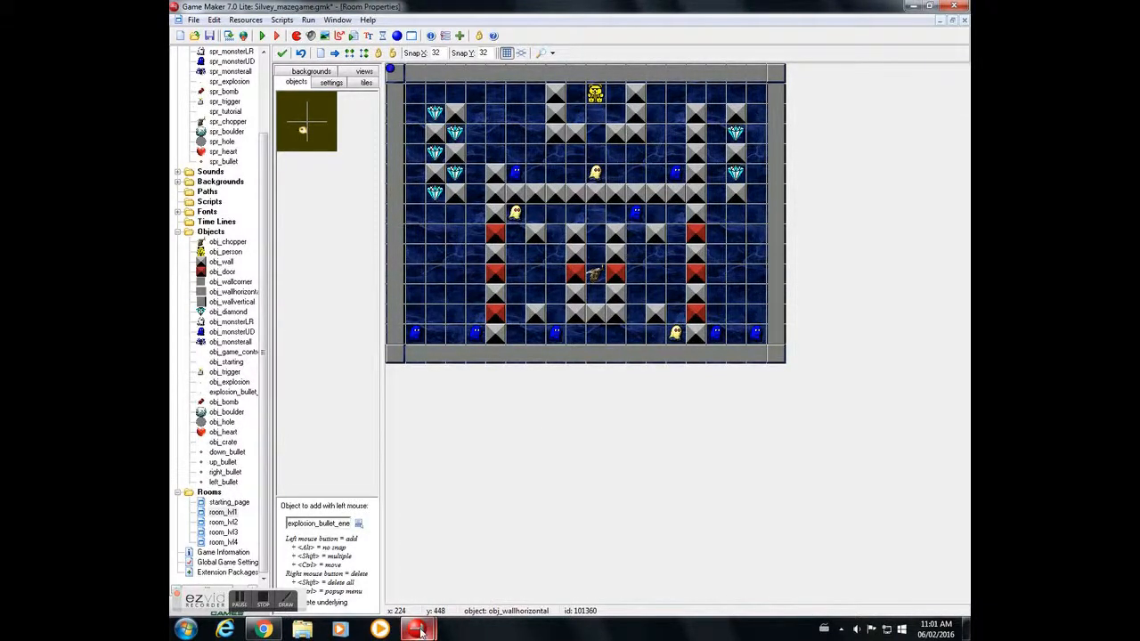
- Switch to the empty new game project, bring up Chrome and browse the sprite rat image results
mouse_move(421, 629)
click(374, 570)
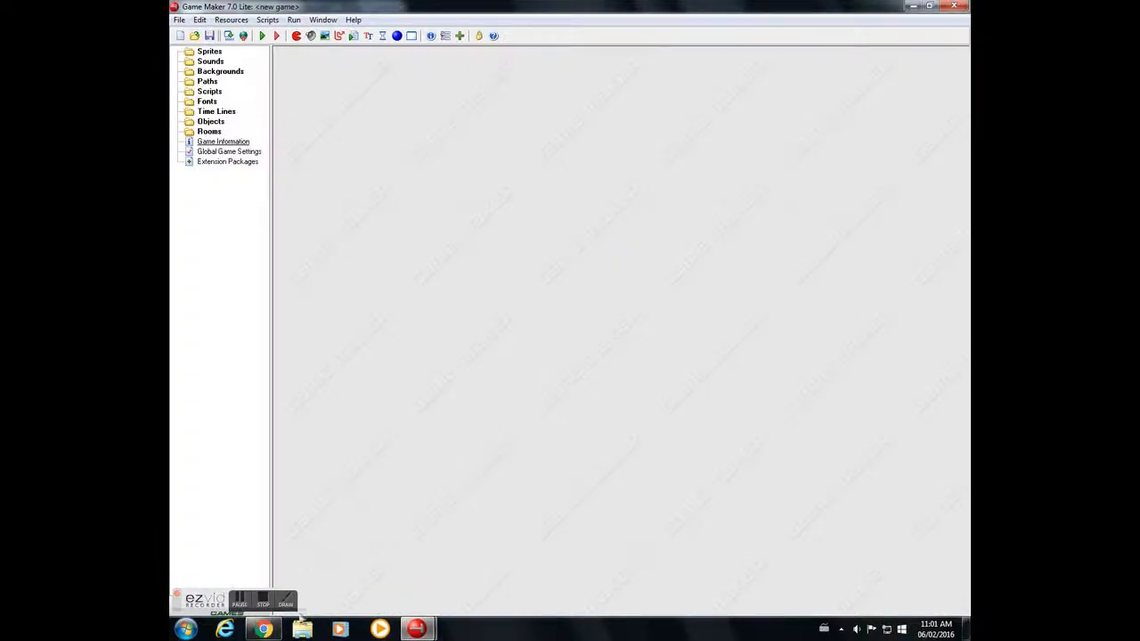
mouse_move(269, 631)
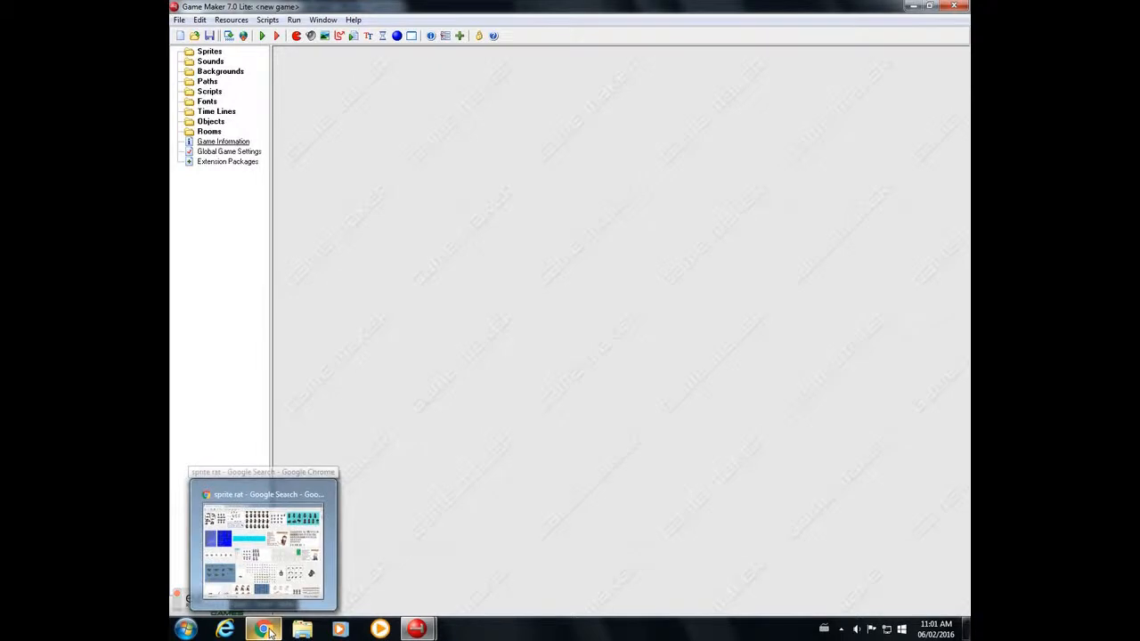
click(270, 631)
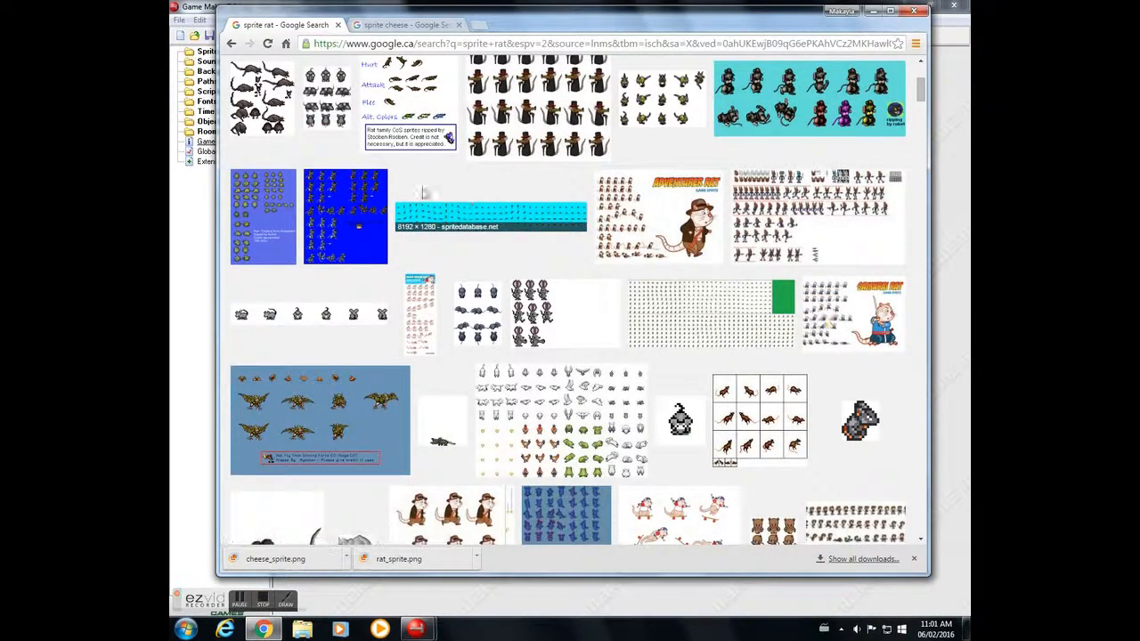
scroll(564, 267, up, 3)
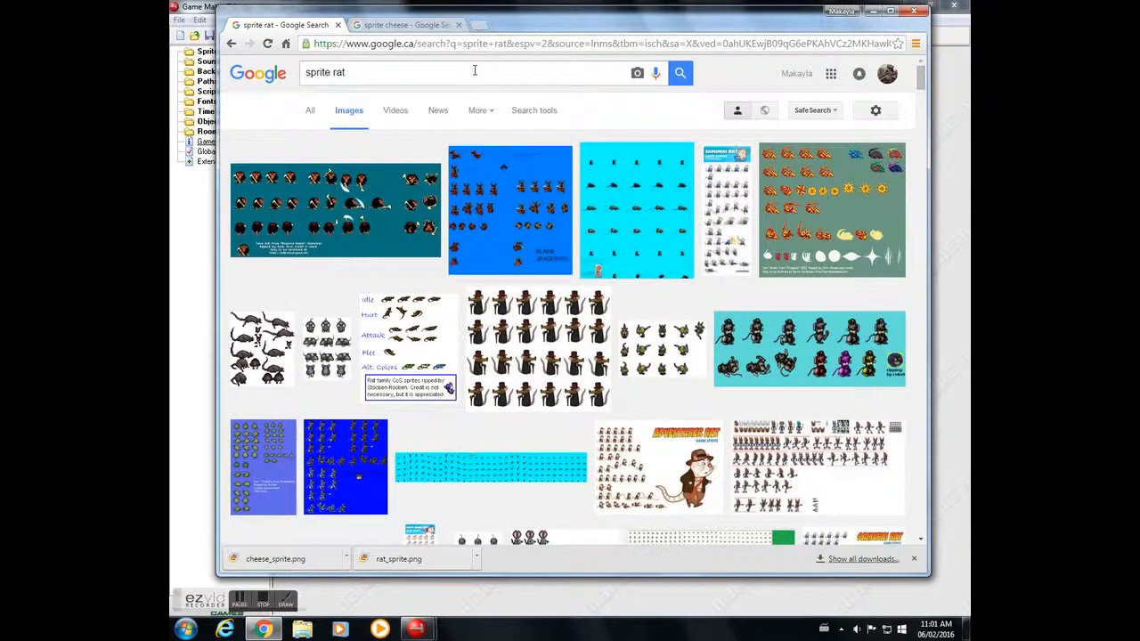
scroll(701, 343, down, 3)
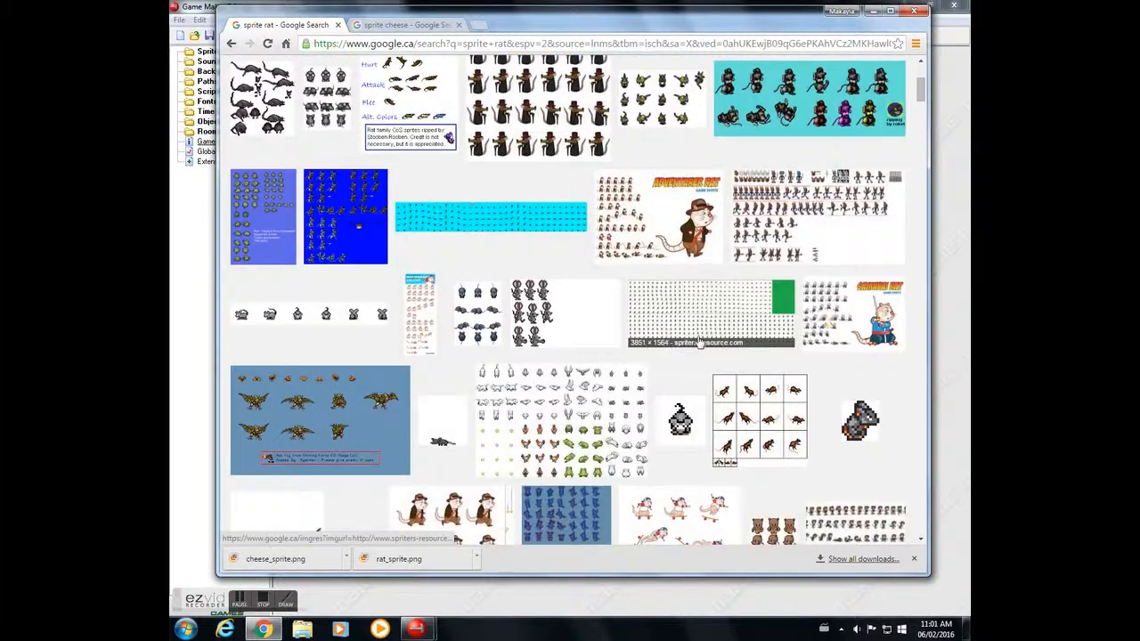
- Save the 60 × 64 grey pixel-art rat image to the Downloads folder as rat_image
right_click(860, 417)
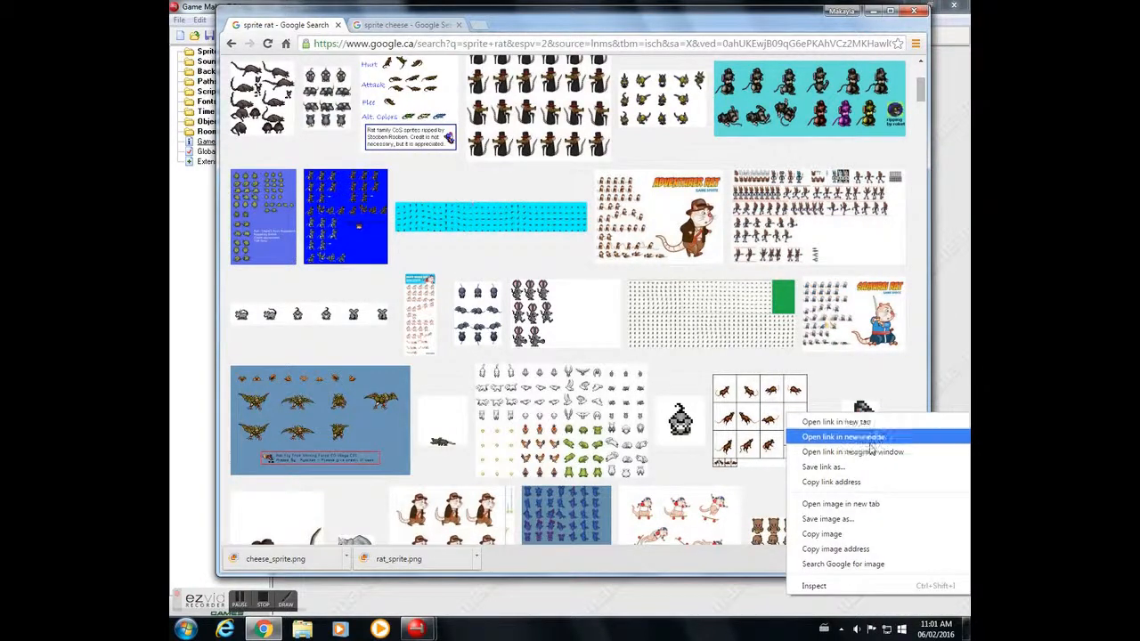
click(848, 522)
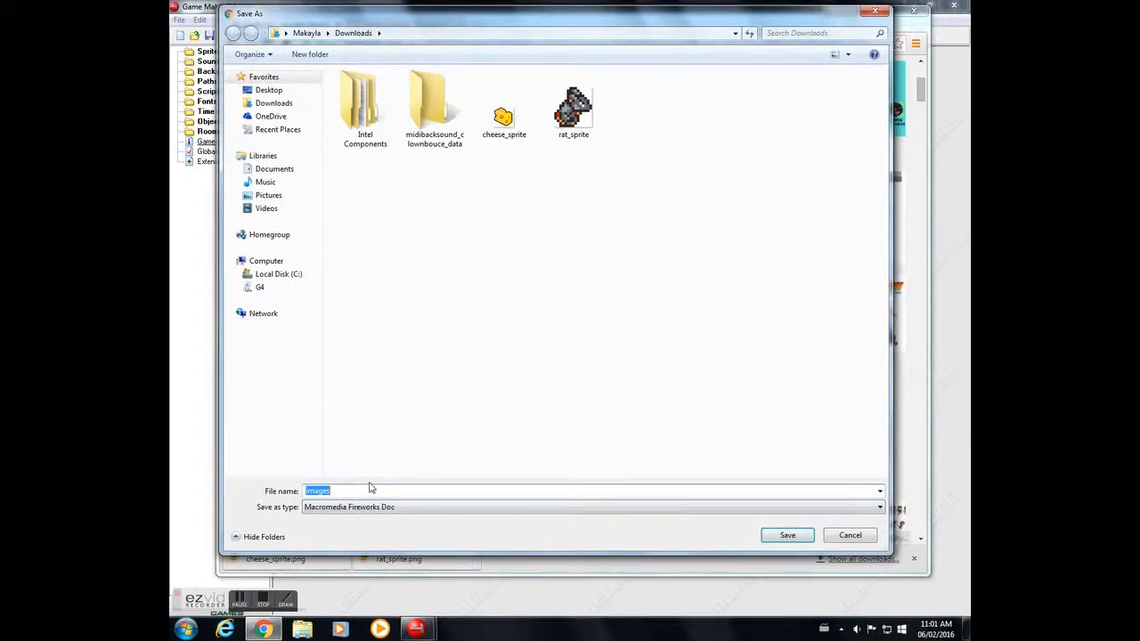
key(BackSpace)
text(rat)
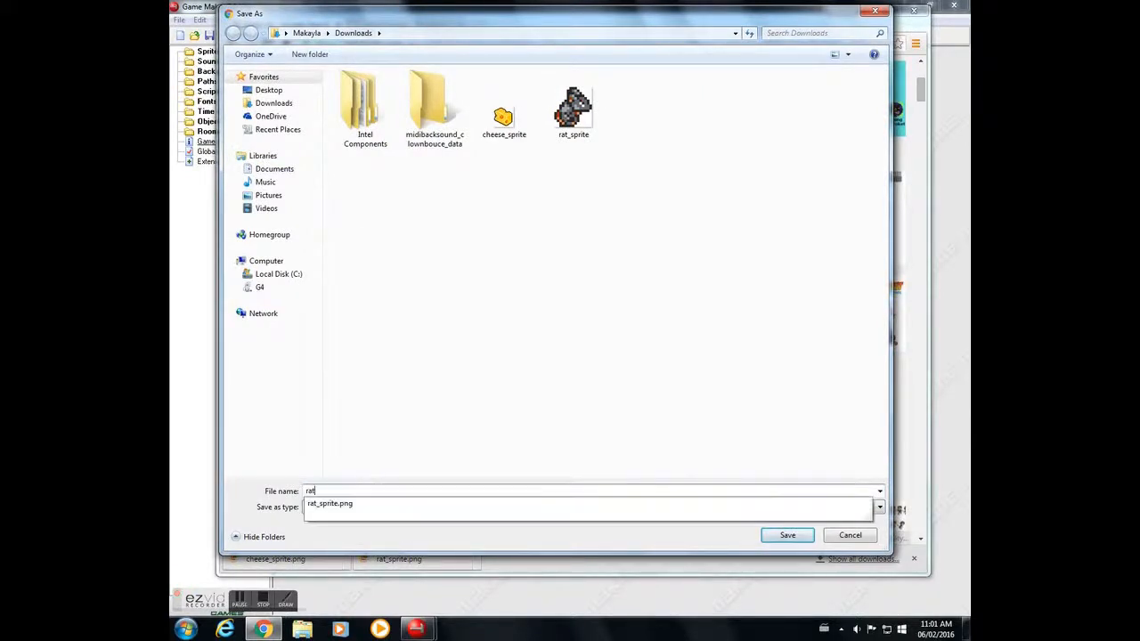
text(_image)
key(Return)
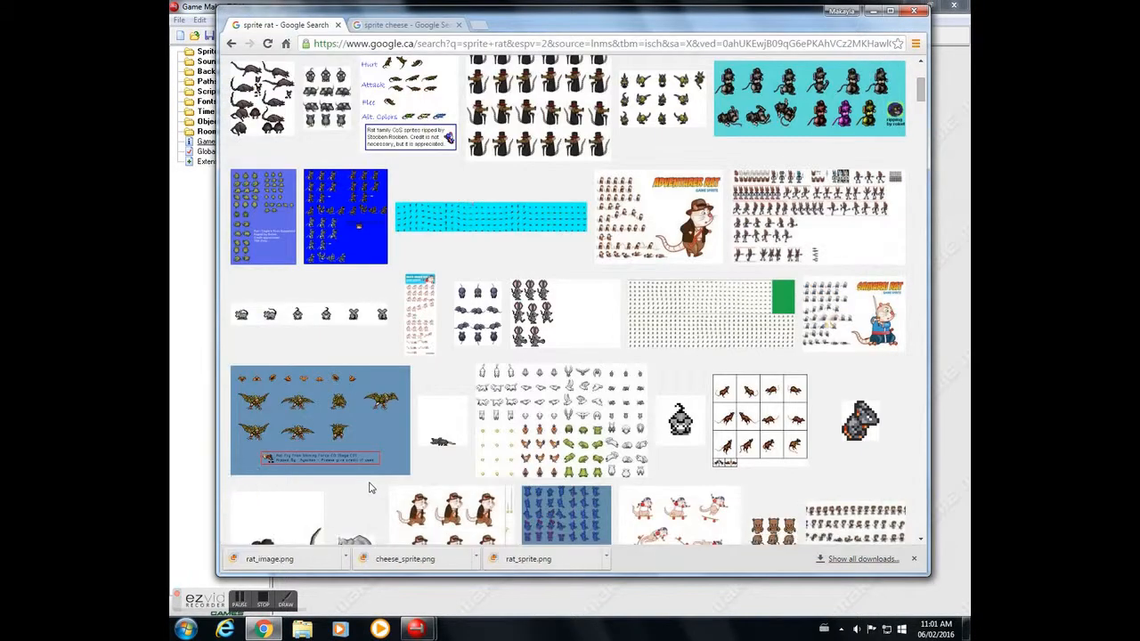
- Save the small pixel-art cheese from the sprite cheese results as image_cheese in Downloads and close the browser
click(422, 27)
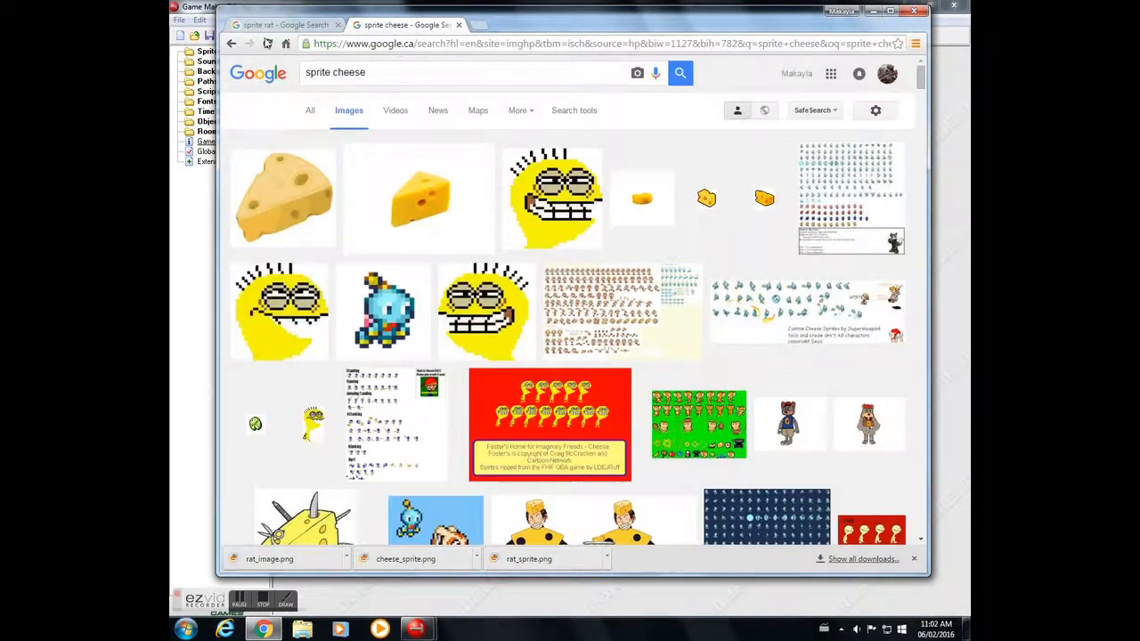
right_click(706, 201)
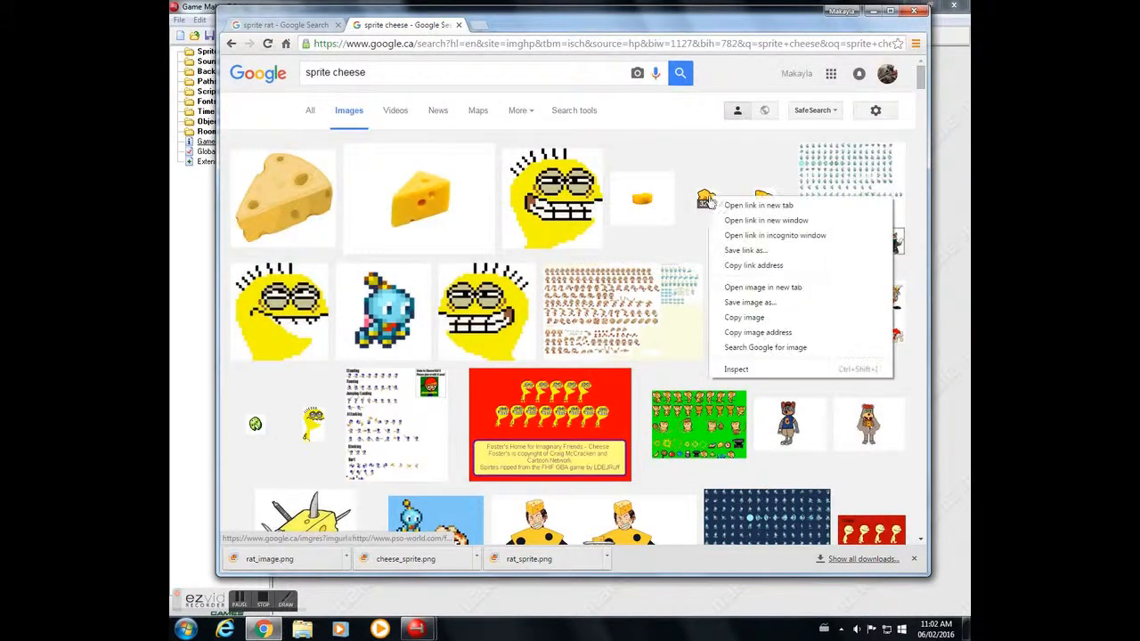
click(750, 303)
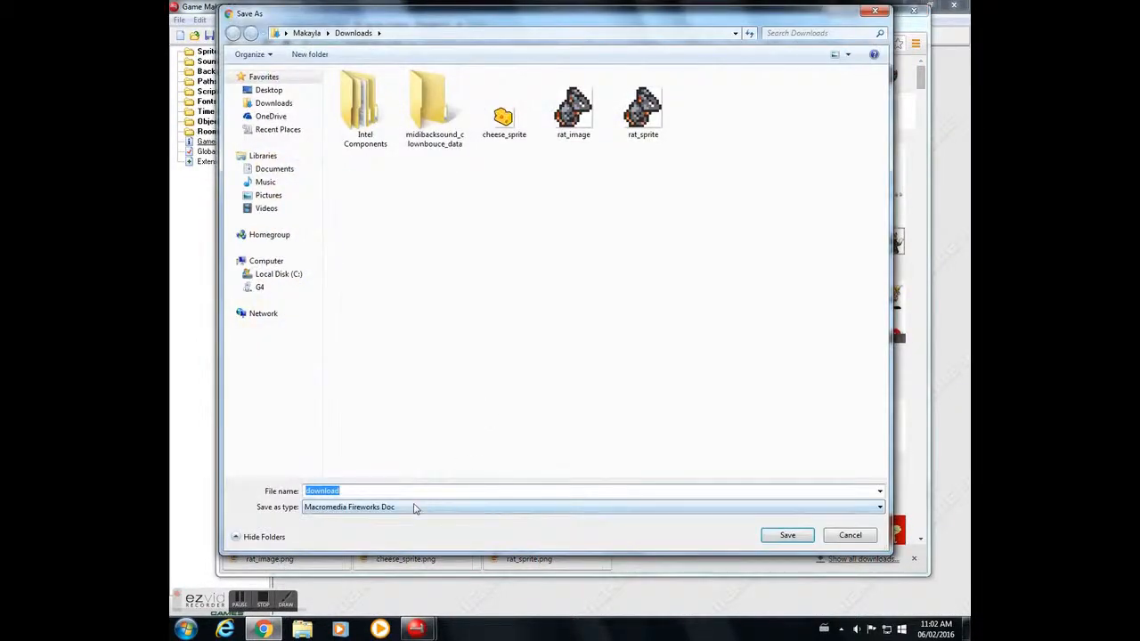
text(image_)
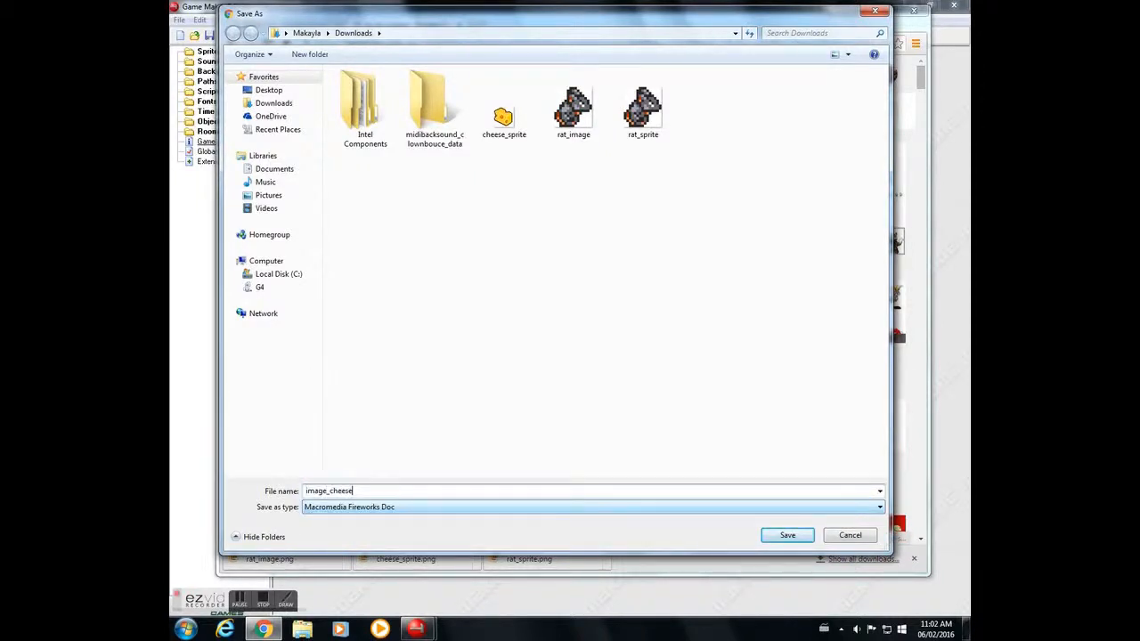
text(cheese)
key(Return)
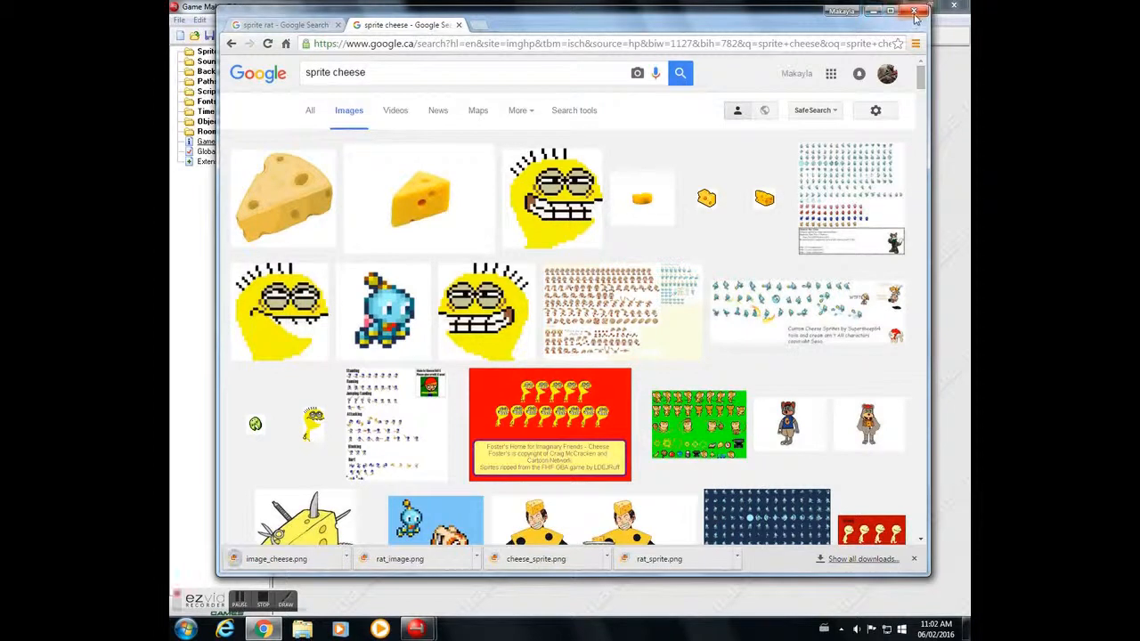
click(914, 13)
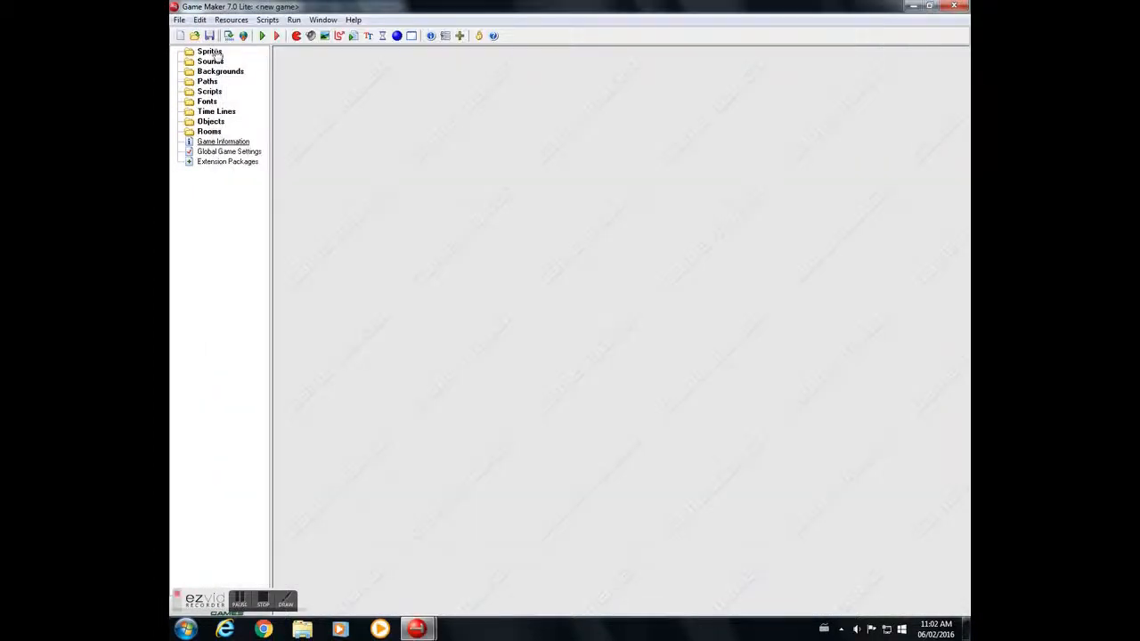
- Create a sprite from the rat_image file in Downloads and name it spr_rat
right_click(212, 55)
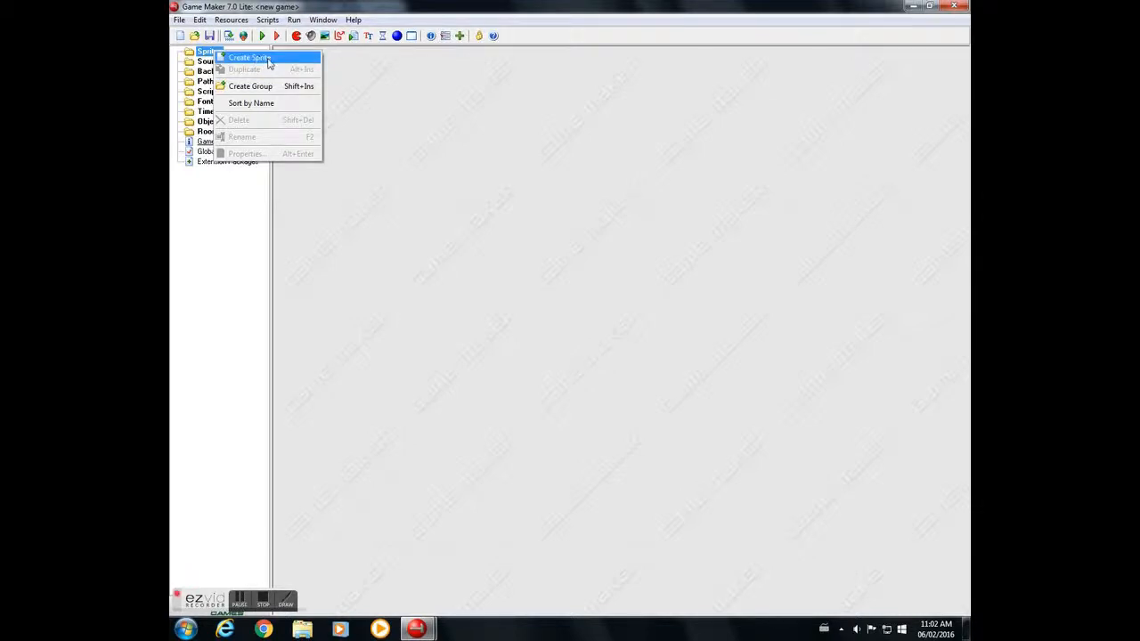
click(268, 62)
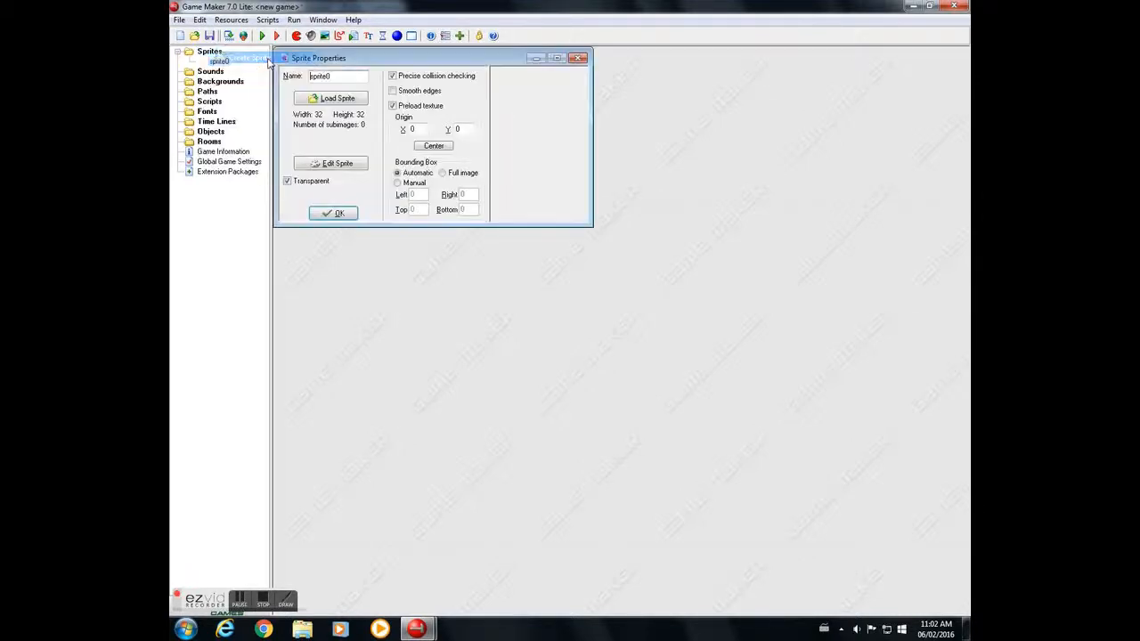
click(323, 100)
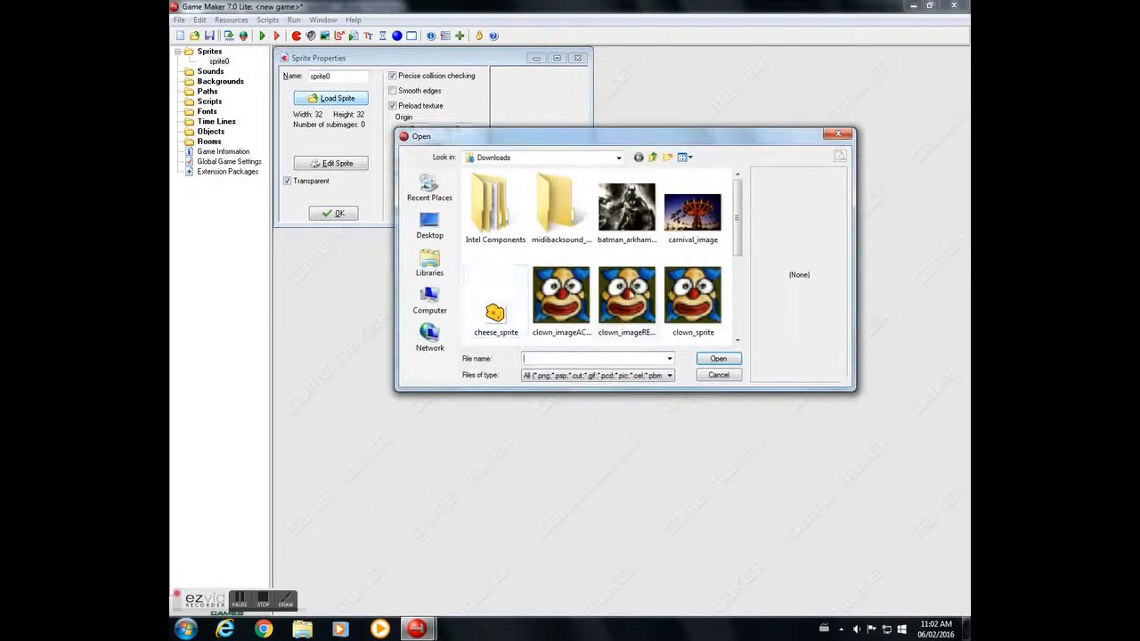
drag(738, 246, 737, 316)
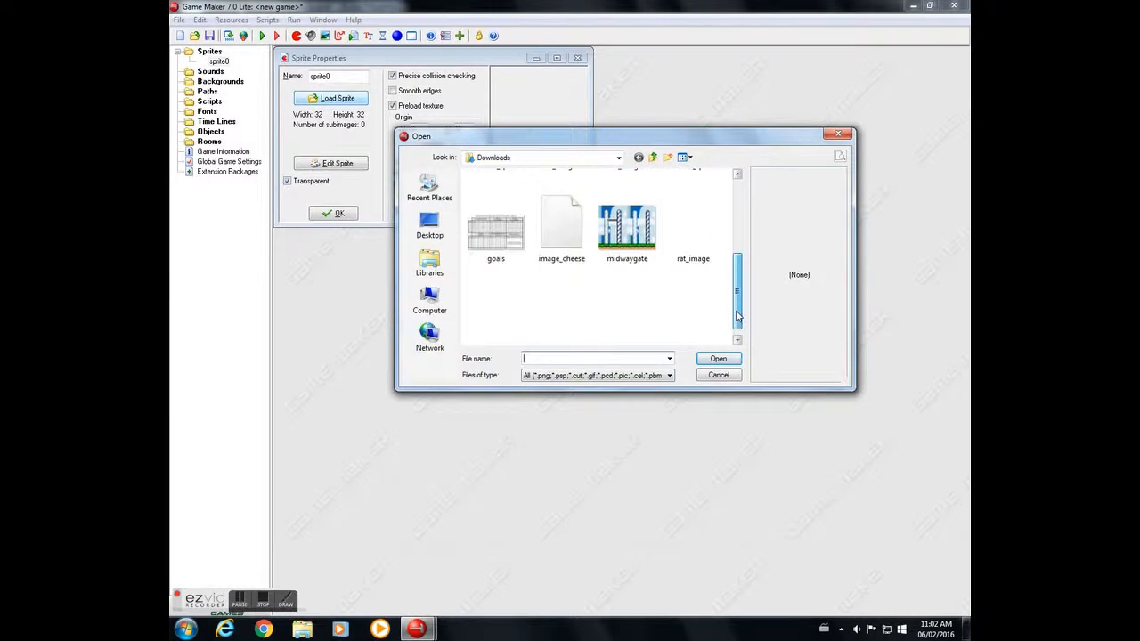
click(692, 230)
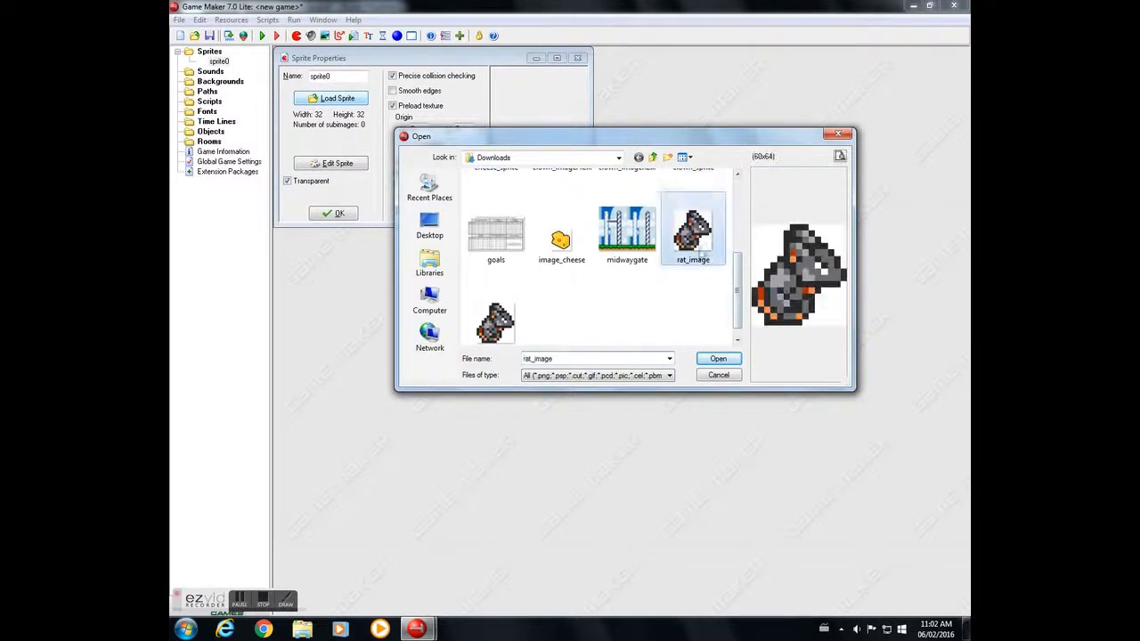
click(719, 360)
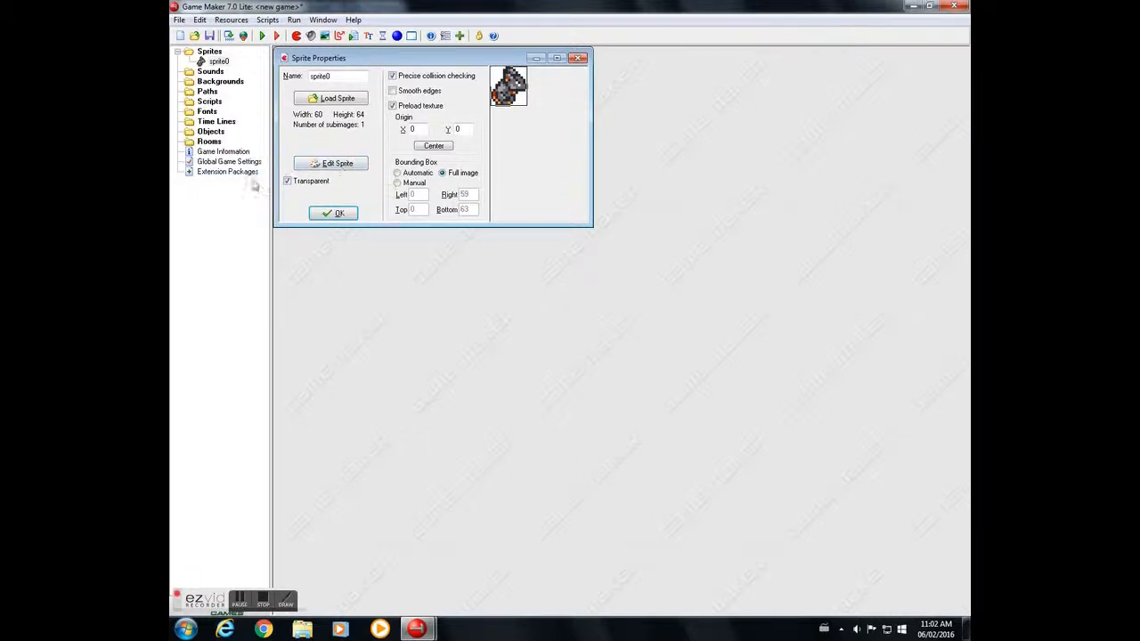
drag(346, 76, 245, 80)
text(spr_ra)
- Stretch the spr_rat image to 32 × 32 pixels and accept the sprite's properties
click(337, 164)
click(443, 213)
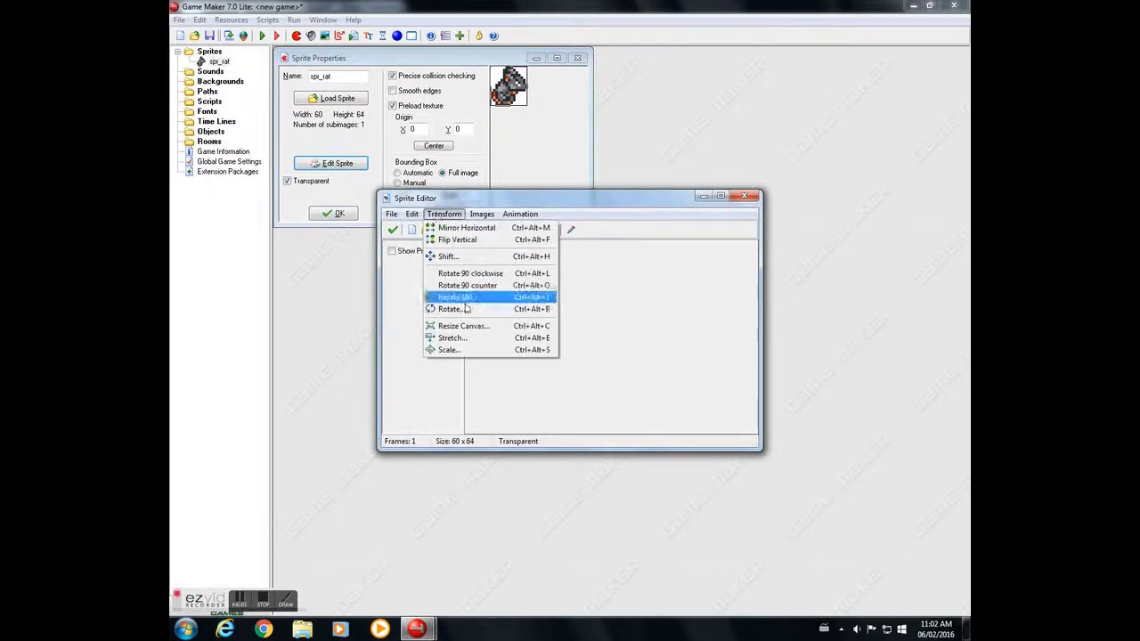
click(465, 338)
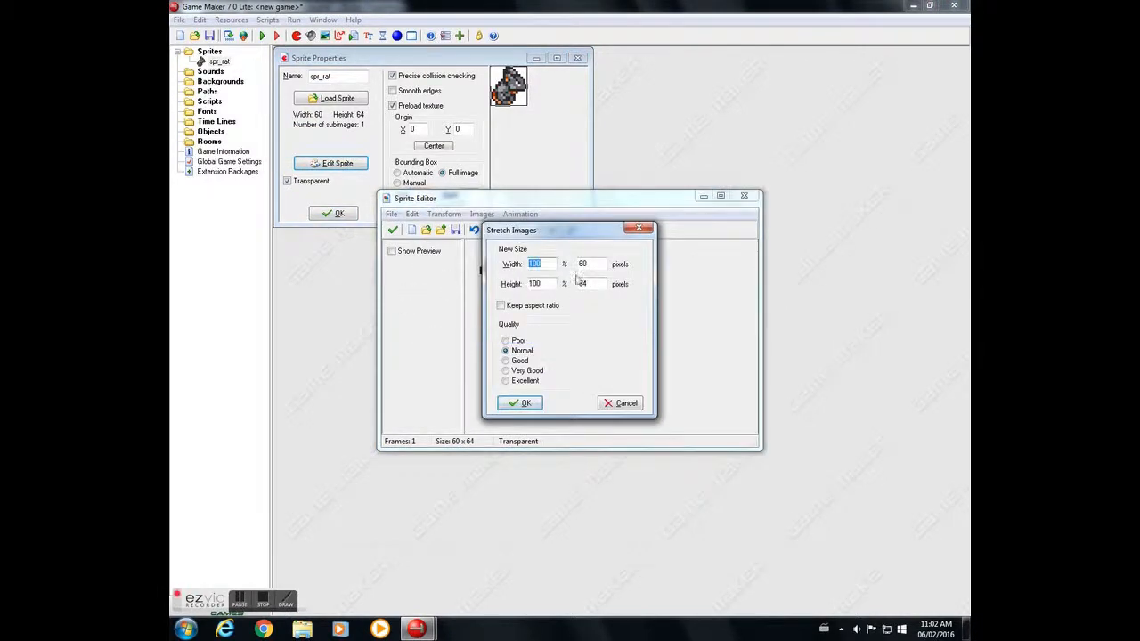
drag(596, 264, 525, 261)
text(32)
drag(595, 283, 561, 281)
text(32)
click(518, 403)
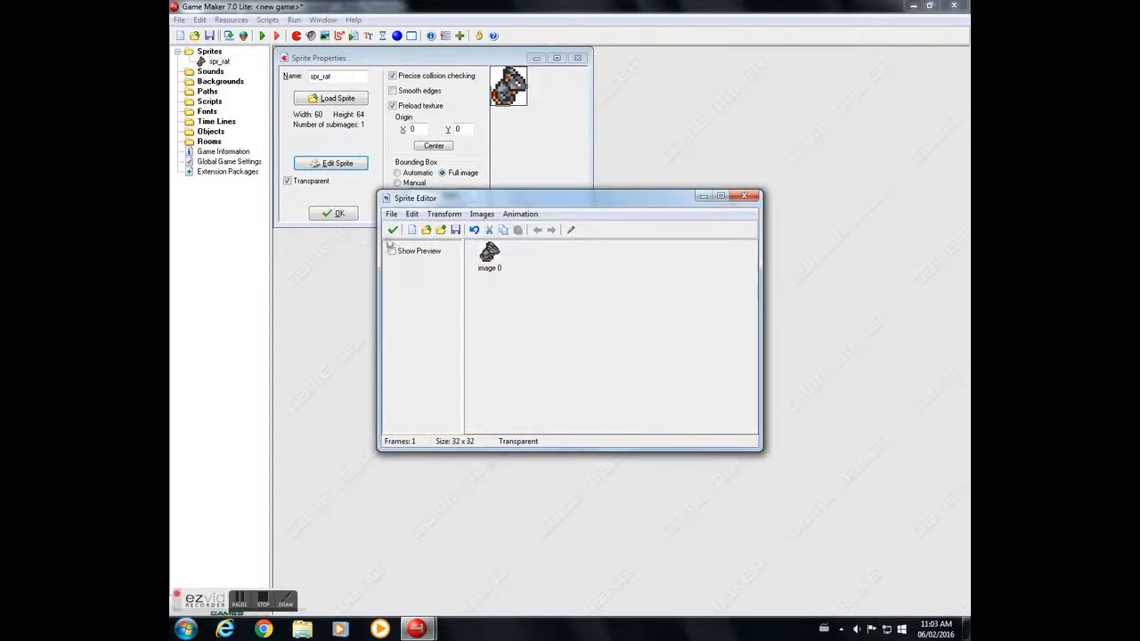
click(393, 230)
click(332, 213)
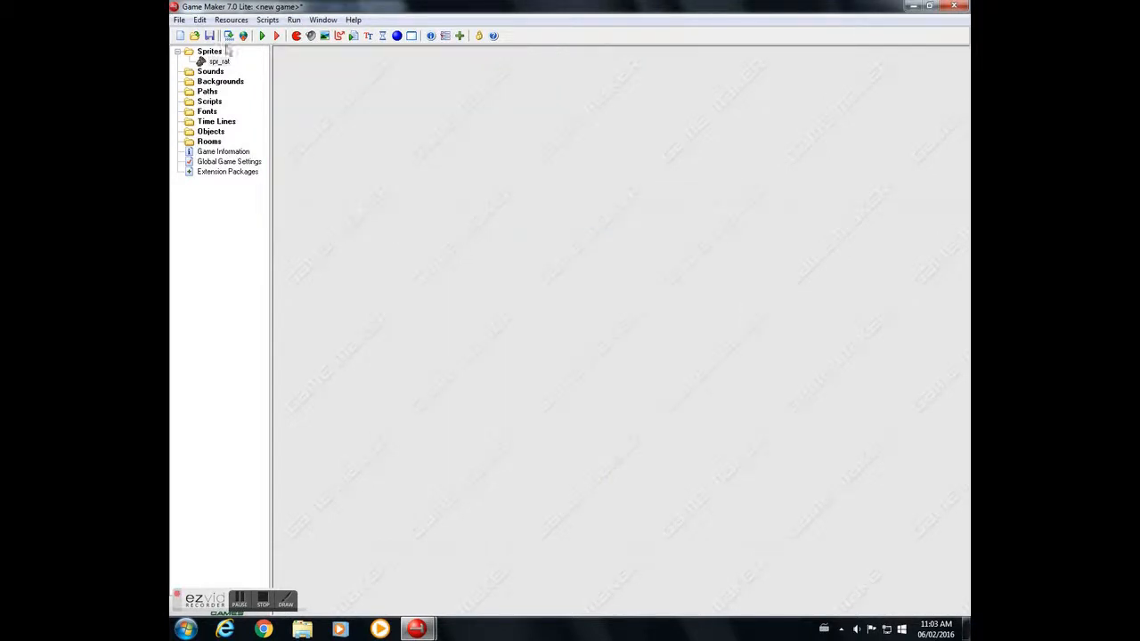
- Create a new sprite and load the image_cheese file from Downloads into it
right_click(211, 53)
click(242, 56)
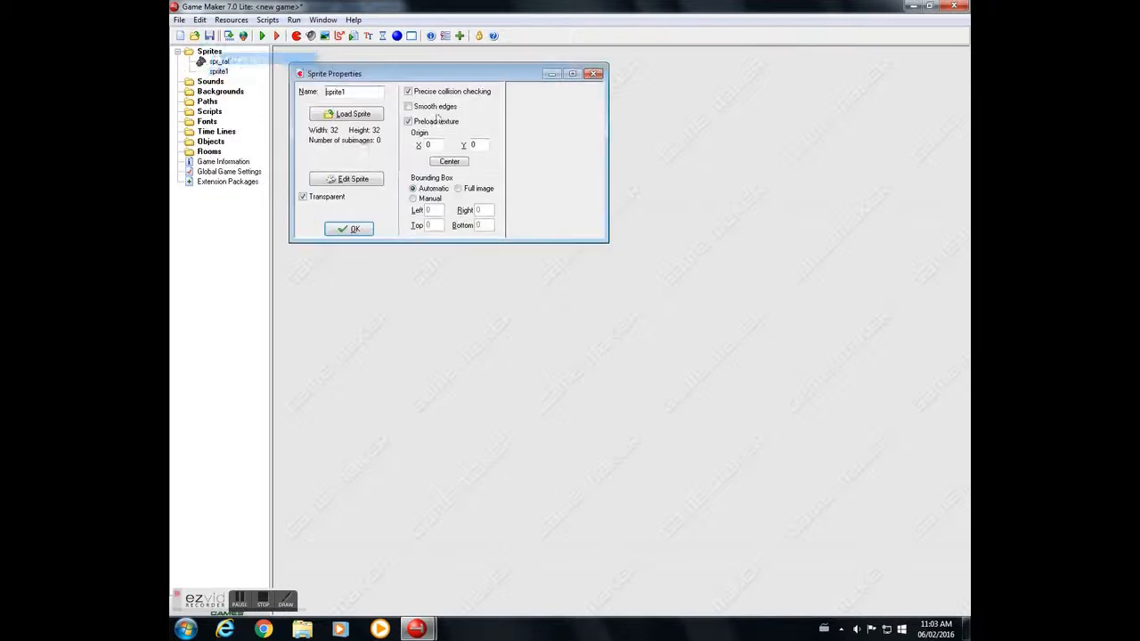
click(349, 115)
click(497, 309)
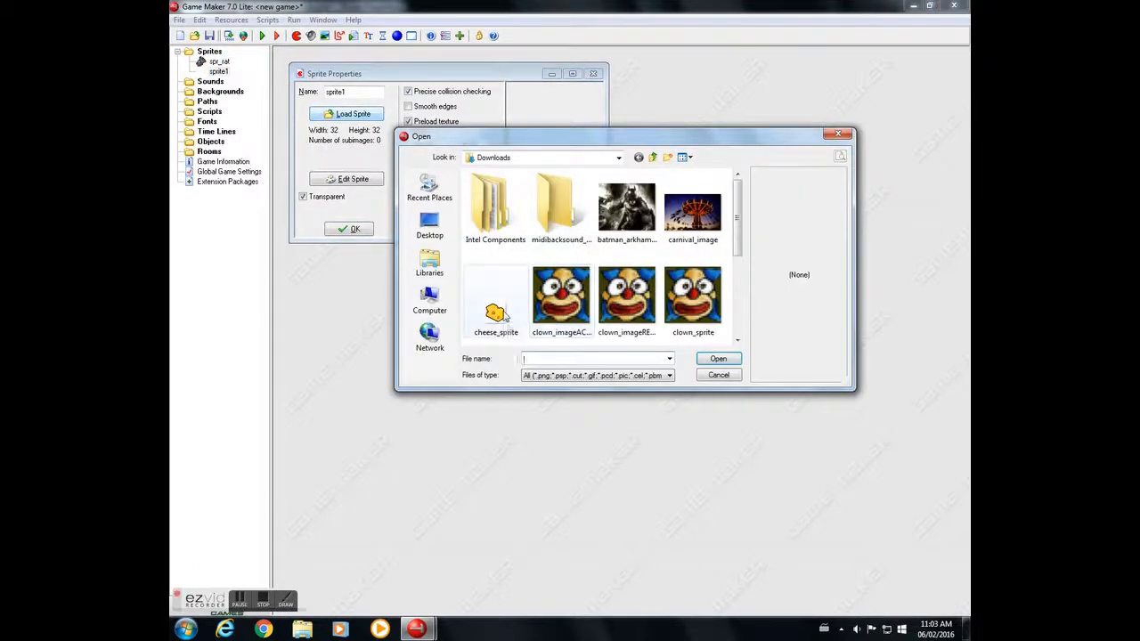
scroll(728, 236, down, 3)
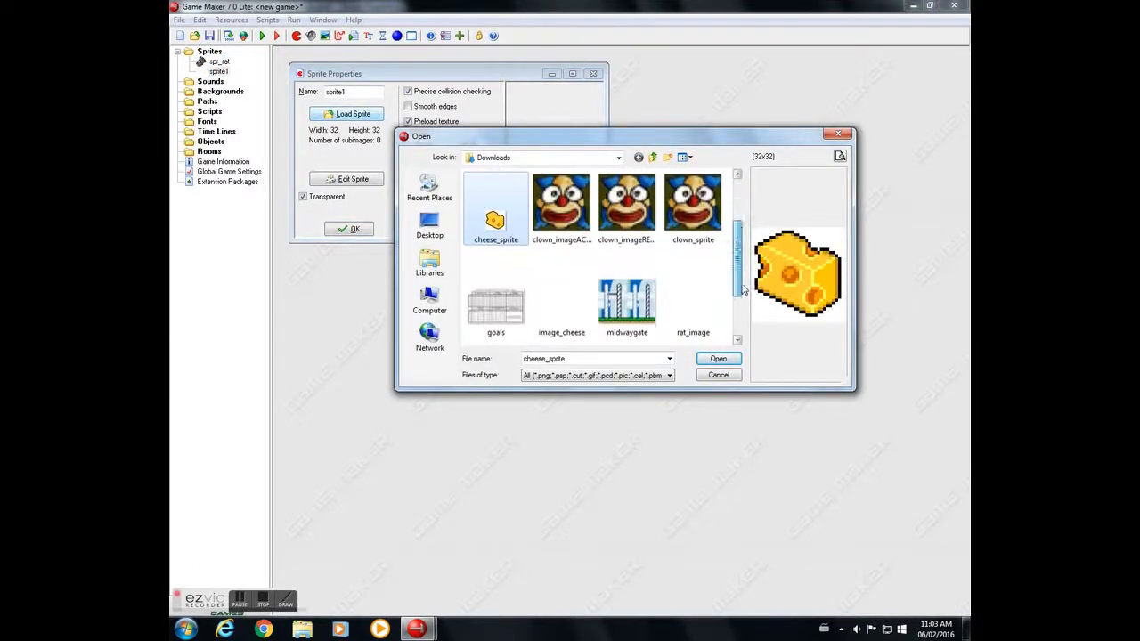
click(563, 249)
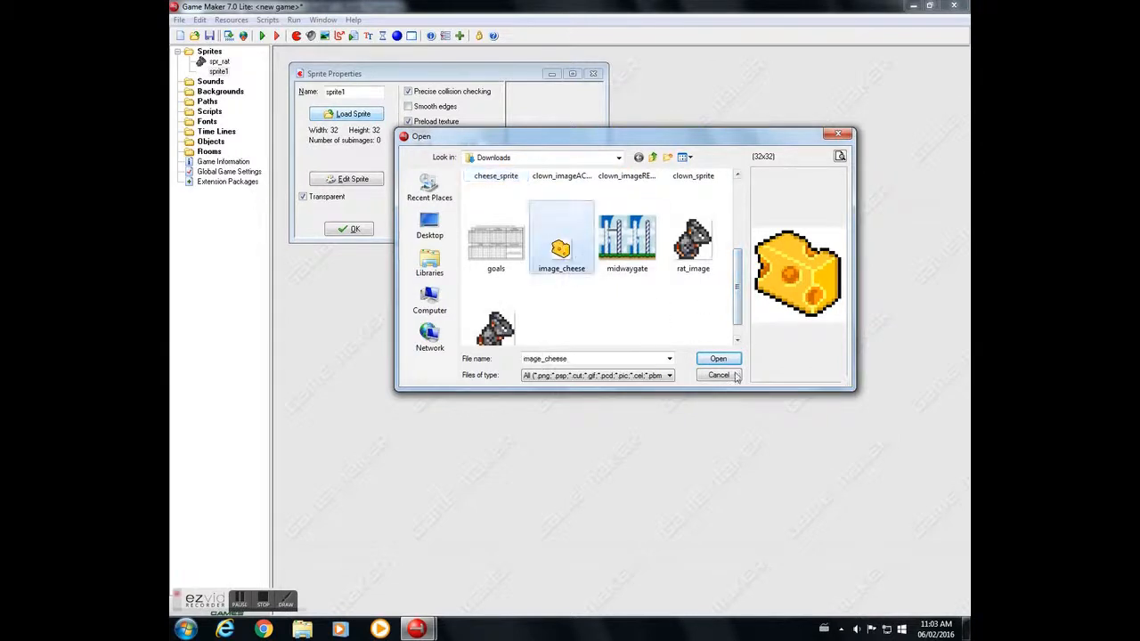
click(718, 358)
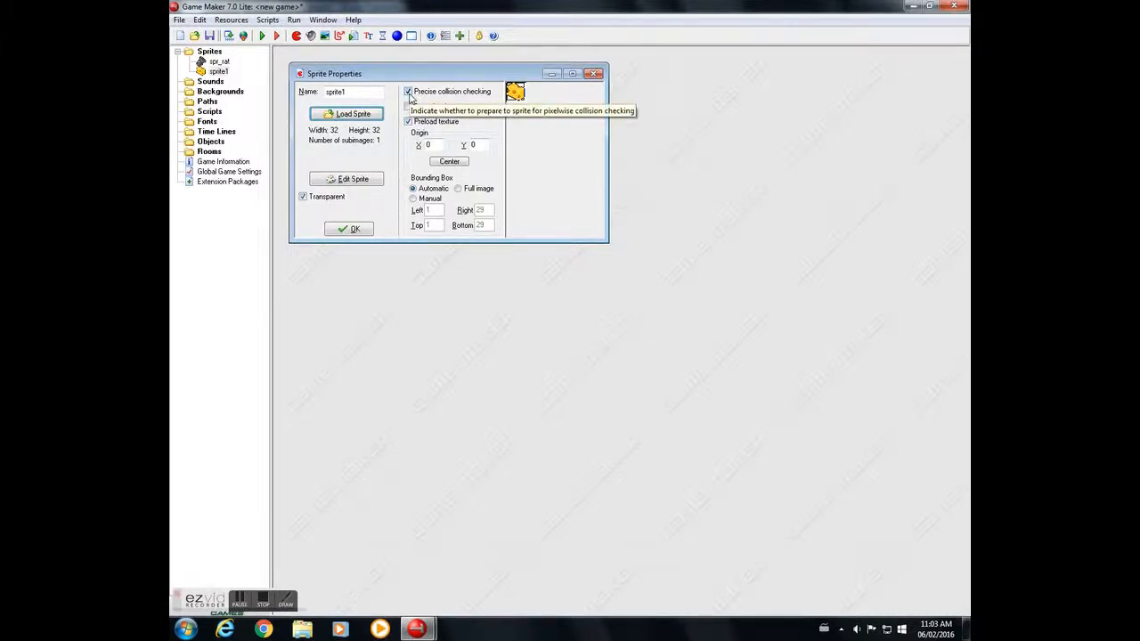
- Turn off precise collision checking for the cheese sprite, set its bounding box to full image and accept the properties
click(407, 92)
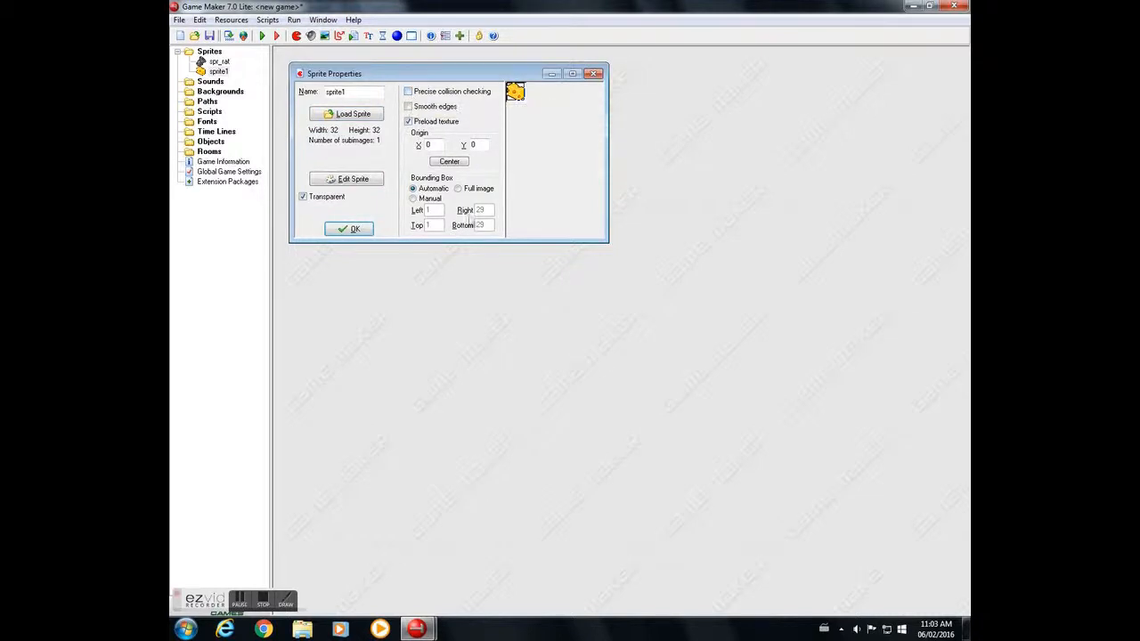
click(456, 189)
click(353, 230)
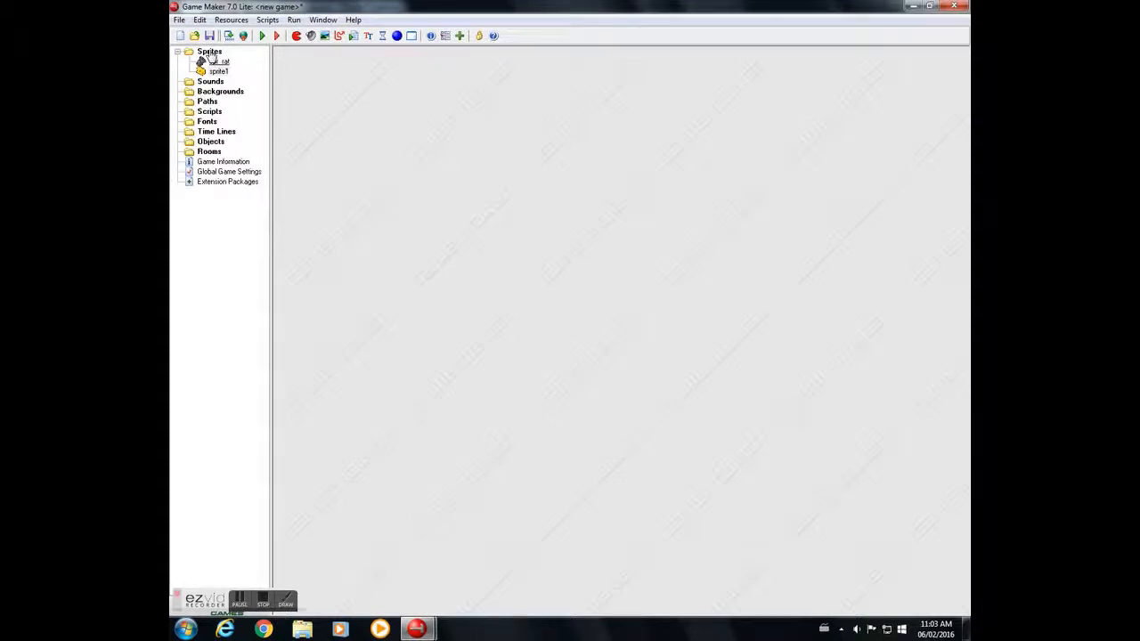
click(240, 601)
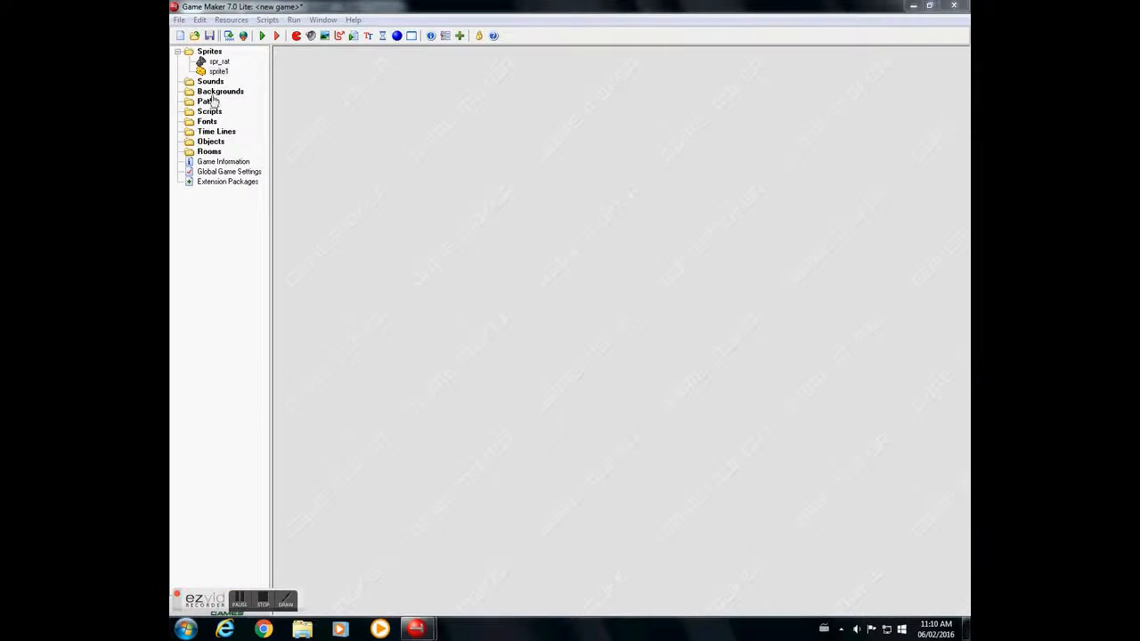
- Reopen the cheese sprite's properties and rename it spr_cheese
double_click(218, 72)
double_click(363, 107)
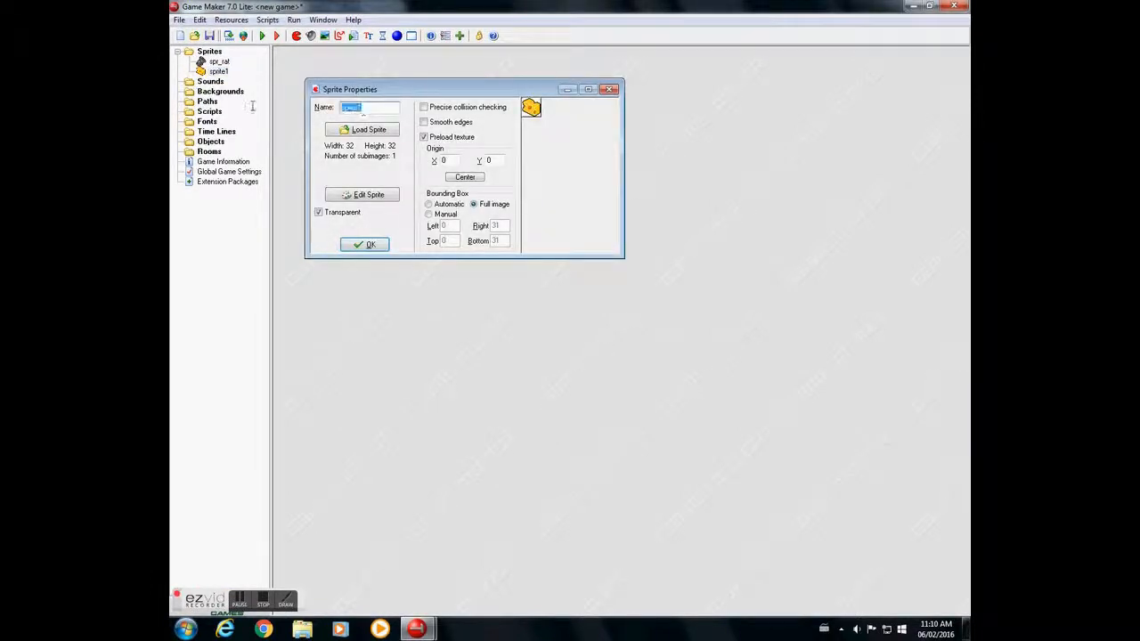
text(spr_cheese)
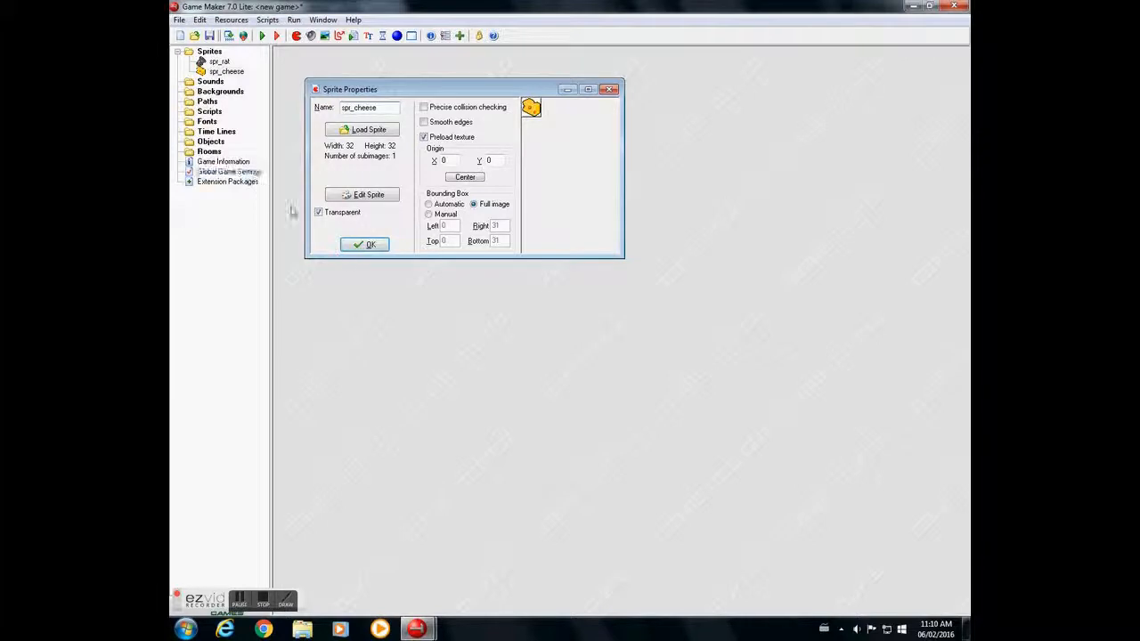
click(367, 246)
- Create a sprite named spr_wall with a full image bounding box and with precise collision checking and transparency turned off
right_click(218, 55)
click(248, 61)
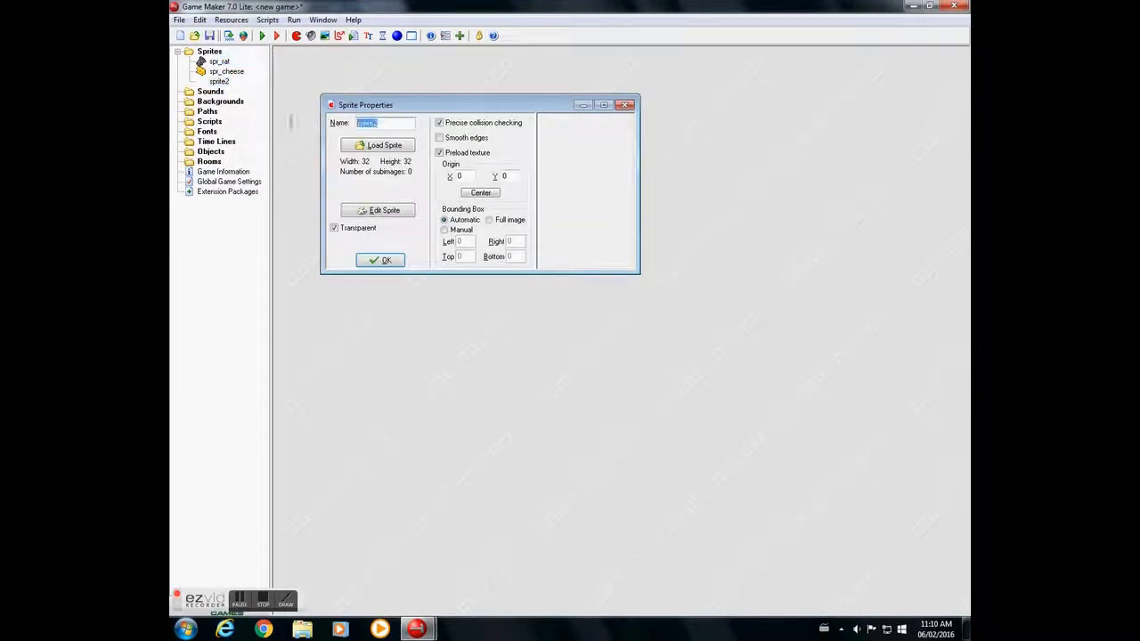
text(spr_wall)
click(439, 124)
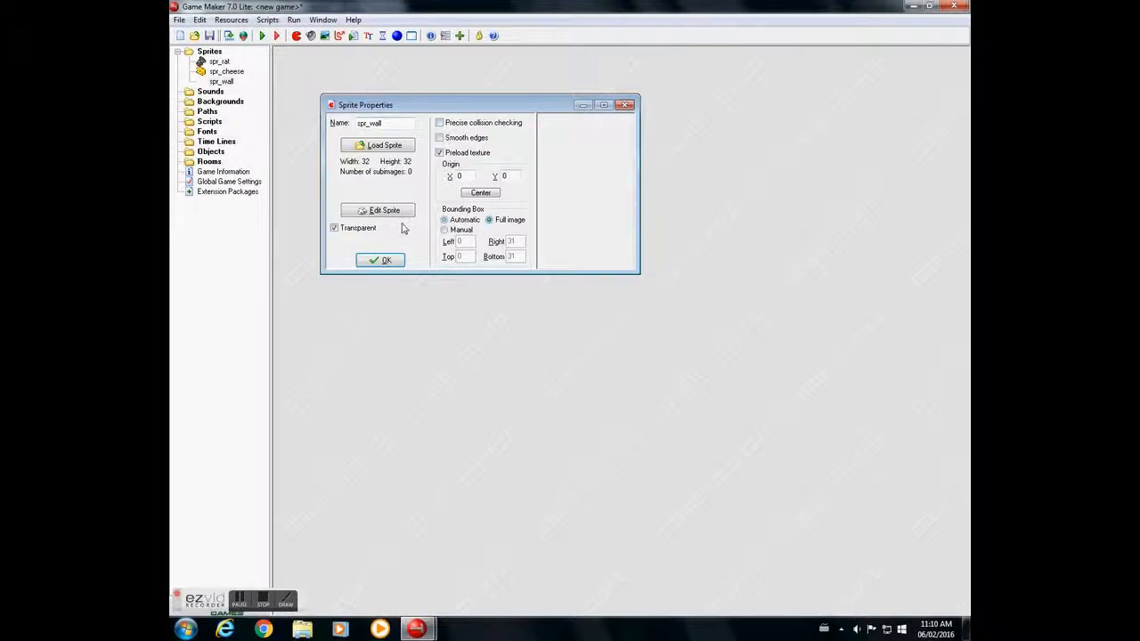
click(334, 229)
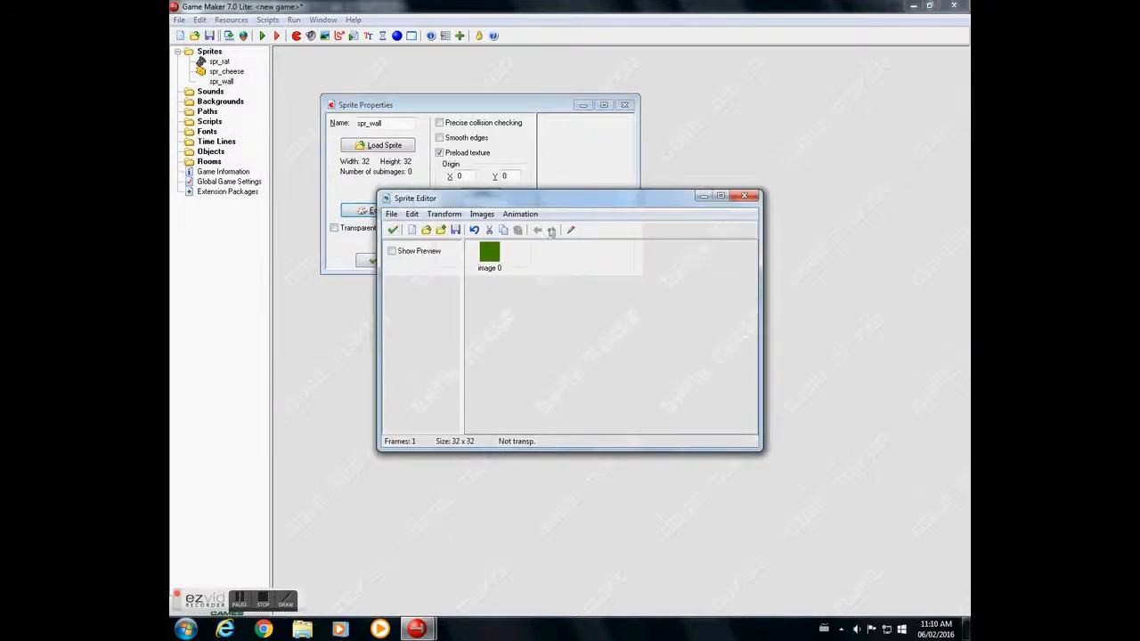
- Fill the whole 32 × 32 spr_wall image with solid teal and accept the image and the sprite
click(571, 231)
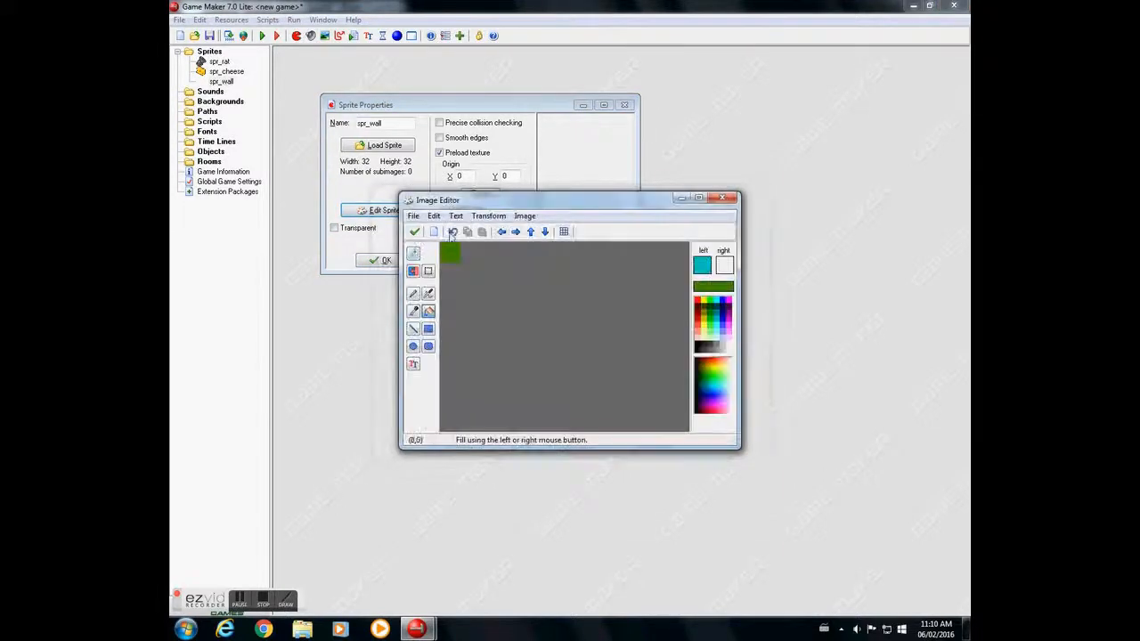
click(412, 254)
click(413, 253)
click(412, 254)
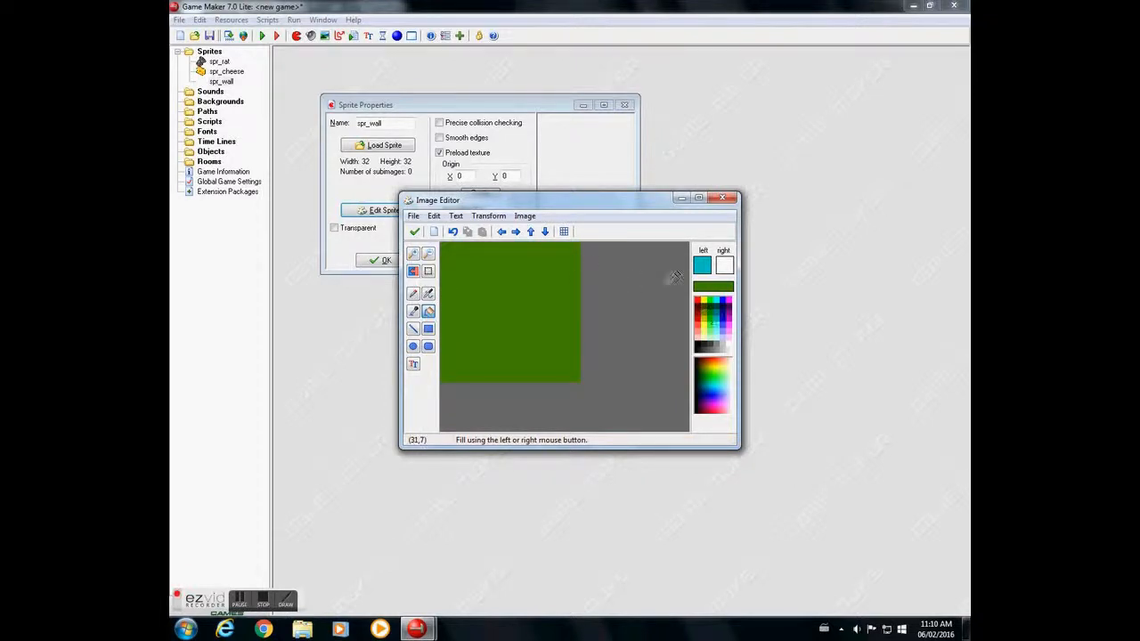
click(514, 293)
click(515, 294)
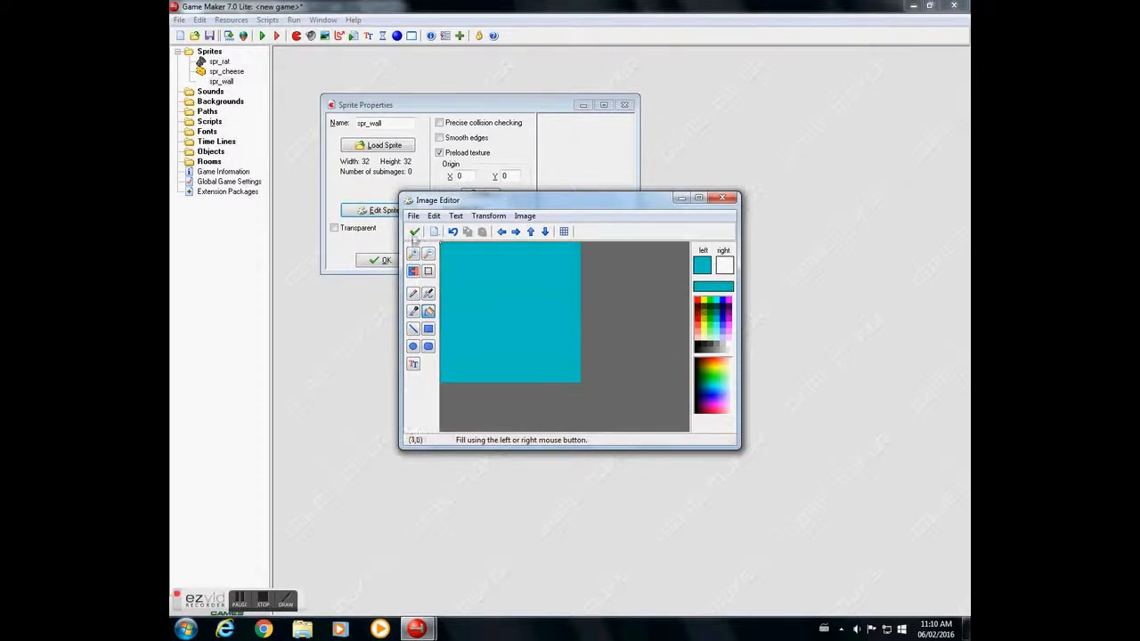
click(414, 232)
click(393, 230)
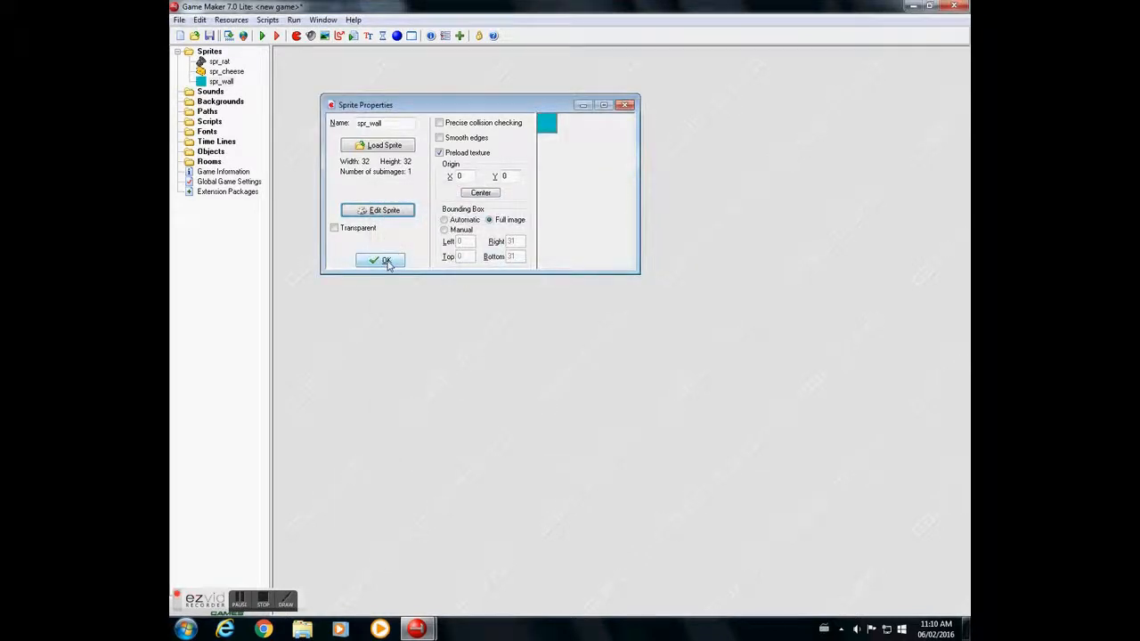
click(386, 261)
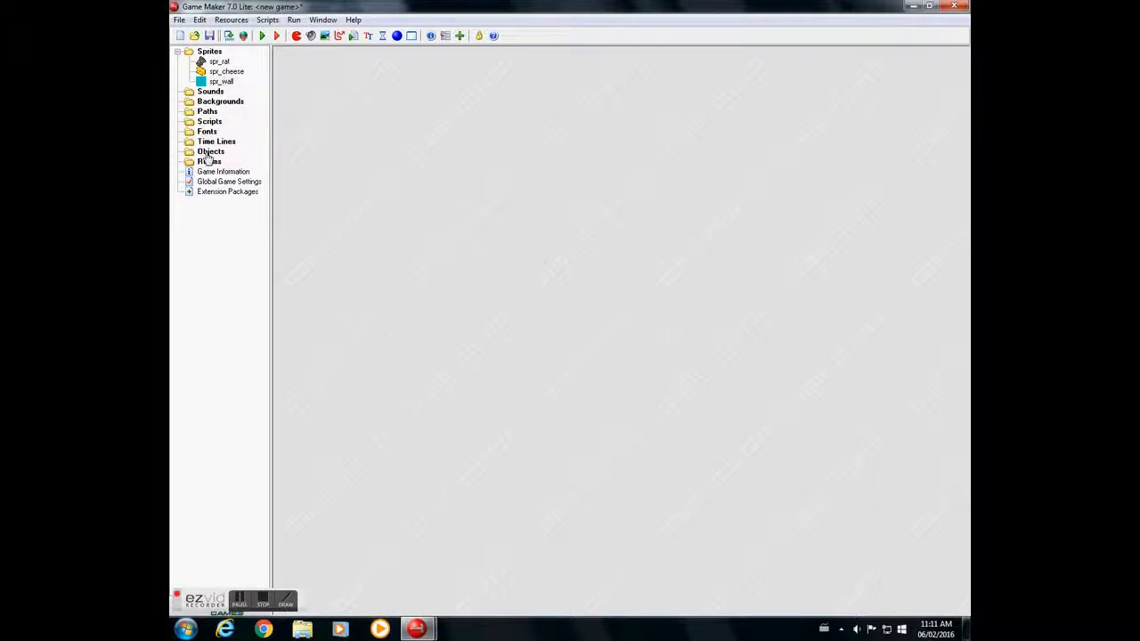
- Create a solid object named obj_wall that uses the spr_wall sprite
right_click(208, 153)
click(277, 159)
drag(402, 139, 318, 145)
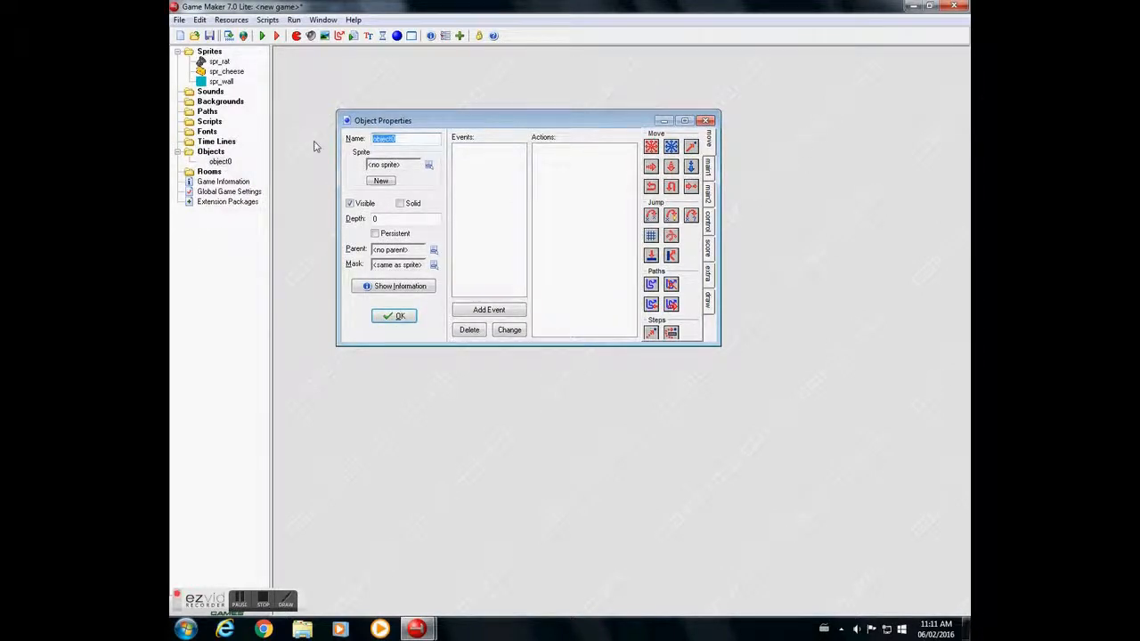
text(obj_wall)
click(428, 165)
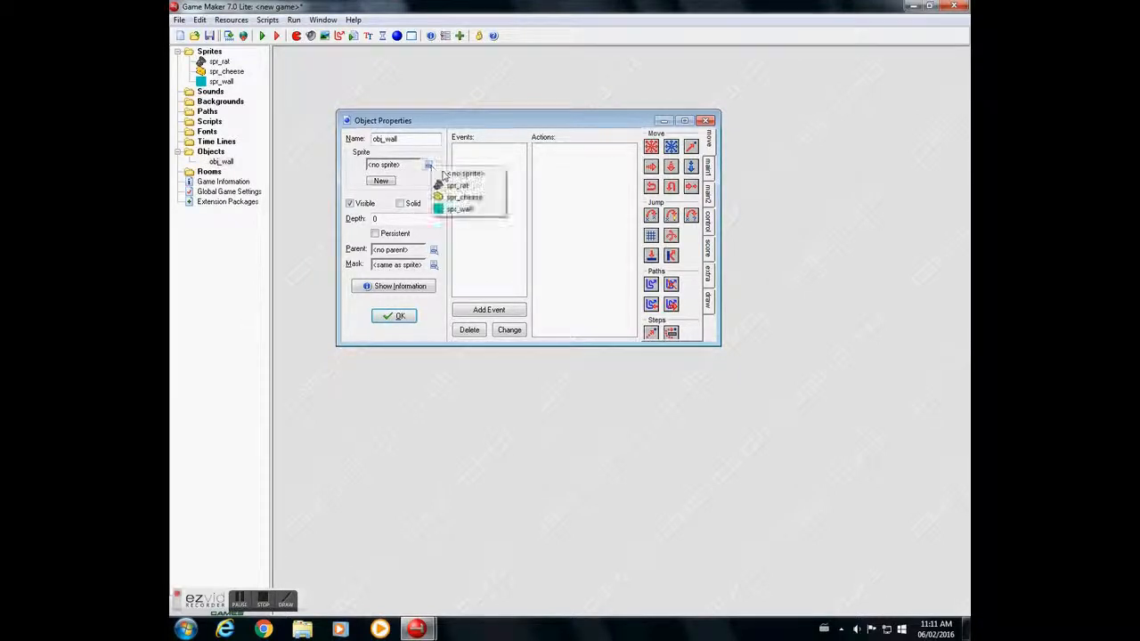
click(470, 219)
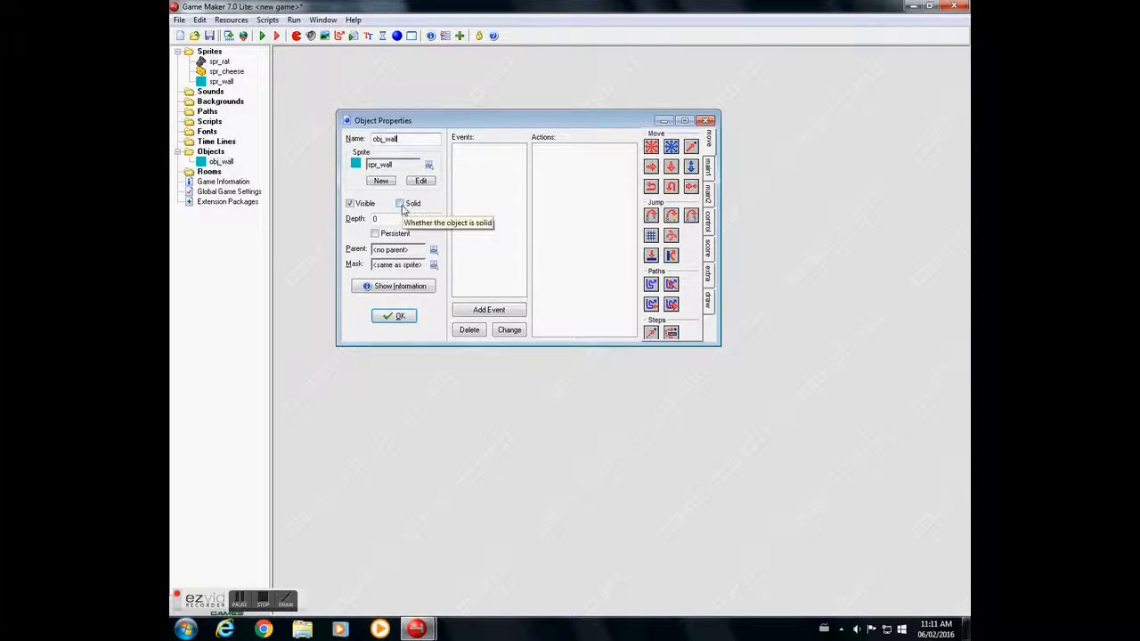
click(400, 204)
click(394, 316)
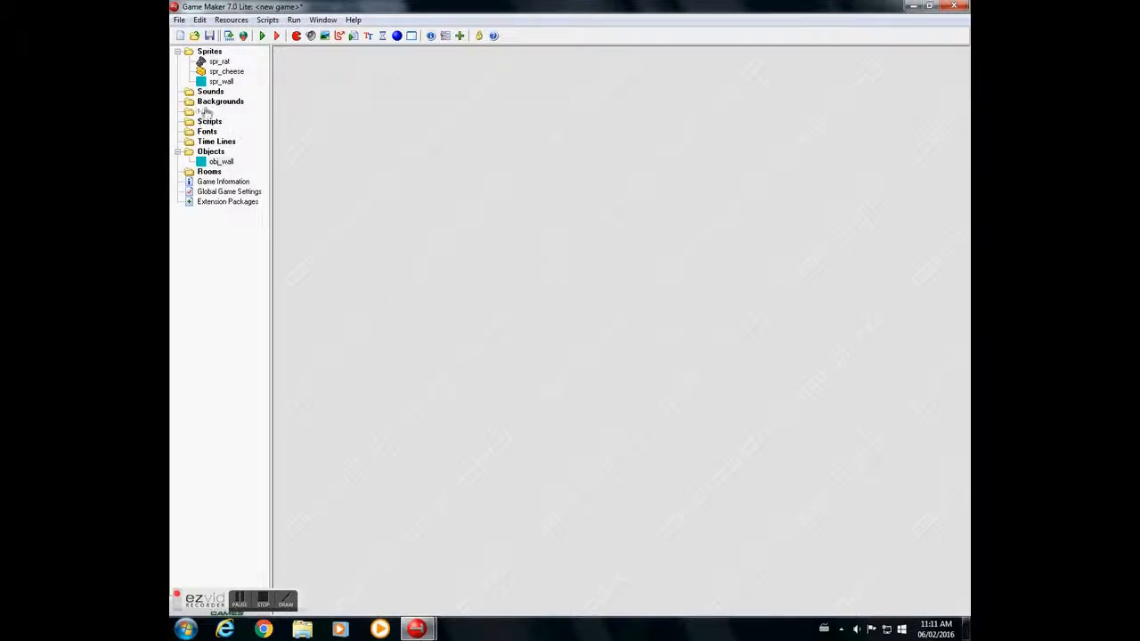
- Create an object named obj_rat that uses the spr_rat sprite, leaving it non-solid
right_click(211, 153)
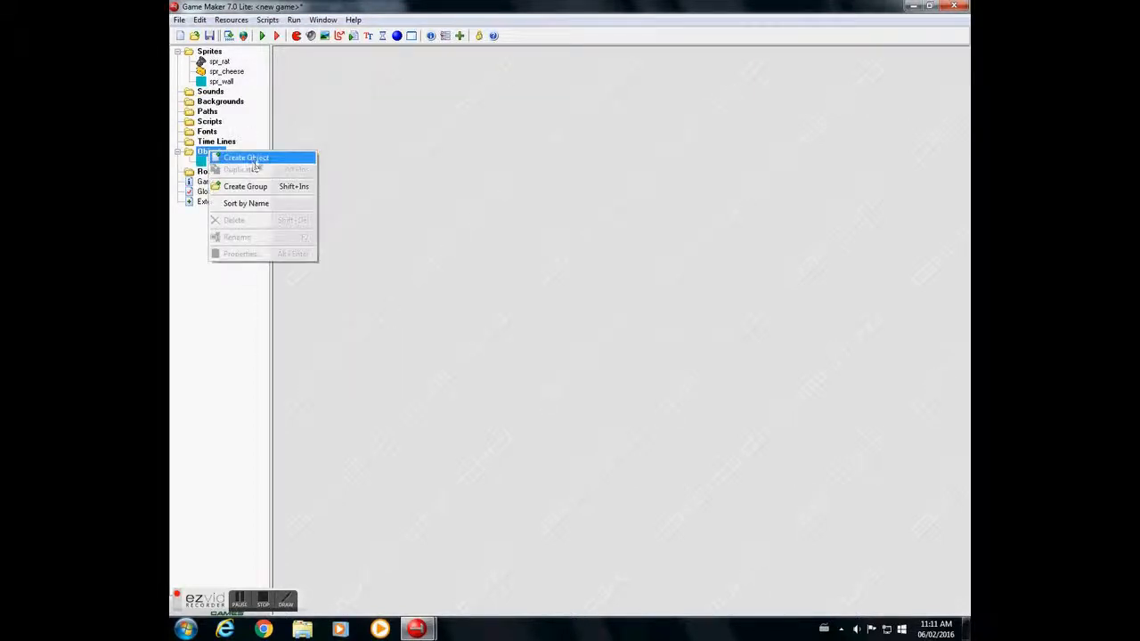
click(257, 160)
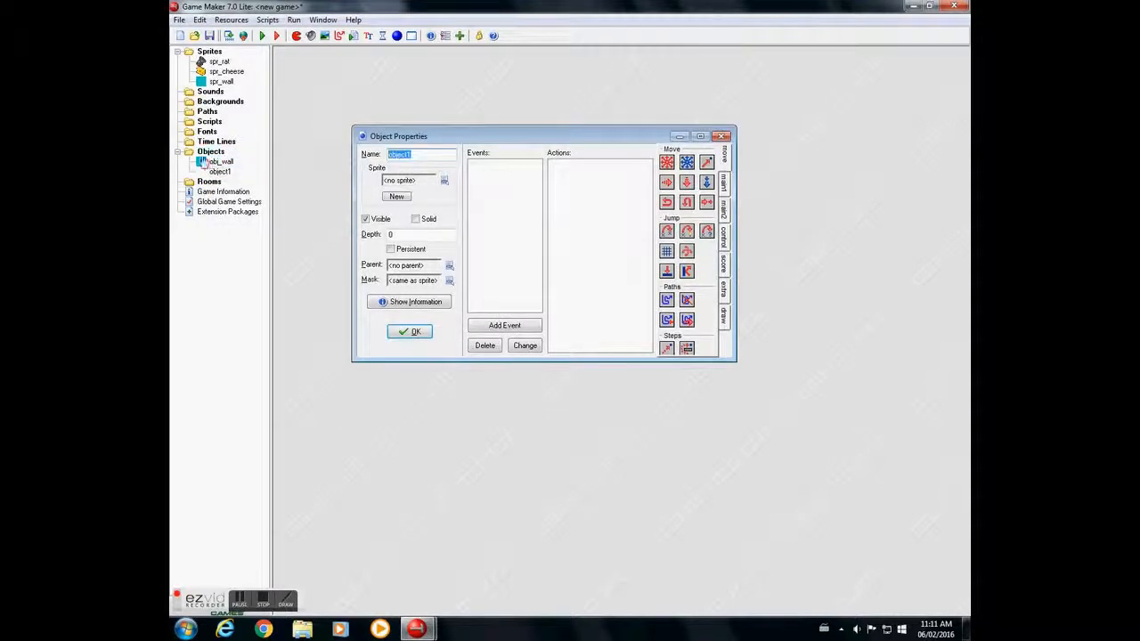
text(obj_rat)
click(444, 180)
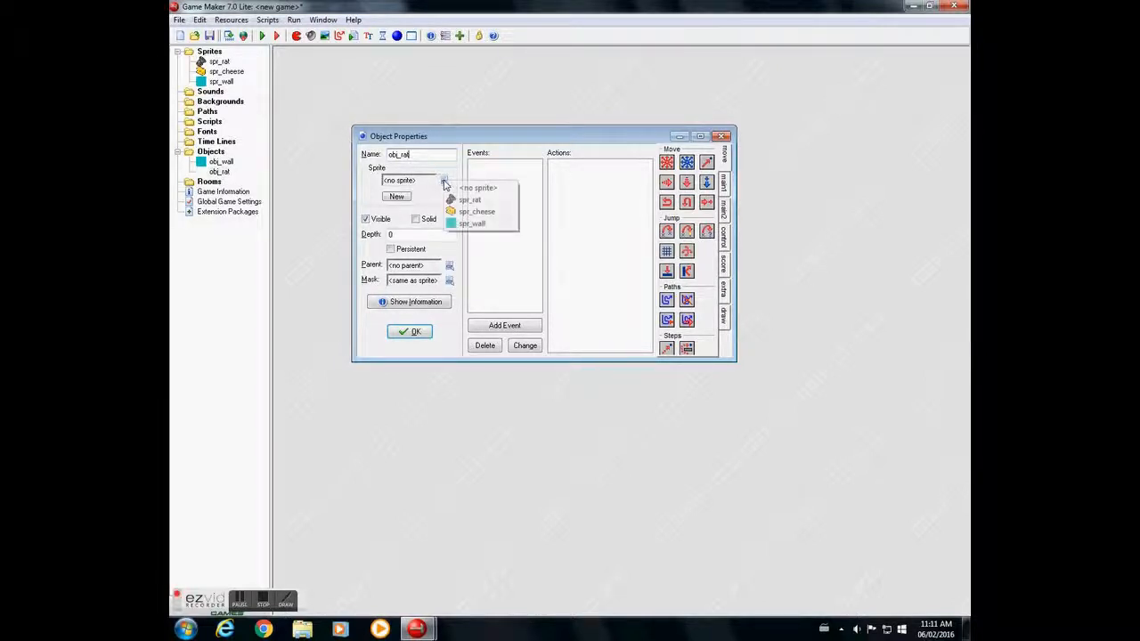
click(474, 204)
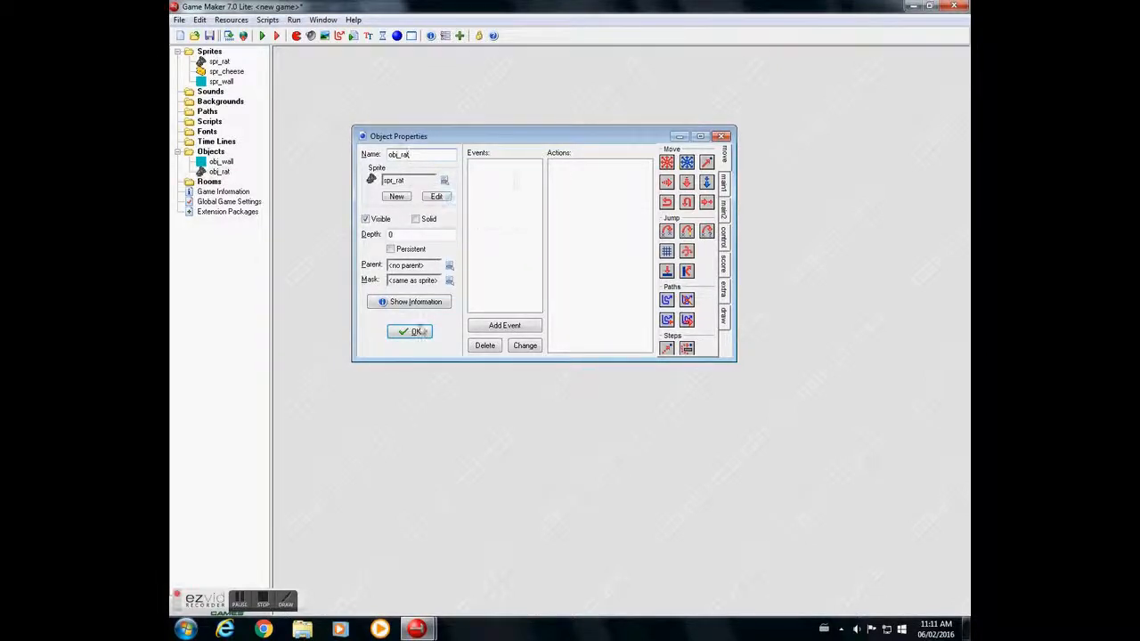
click(409, 332)
- Create an object named obj_cheese and assign the spr_cheese sprite to it
right_click(216, 154)
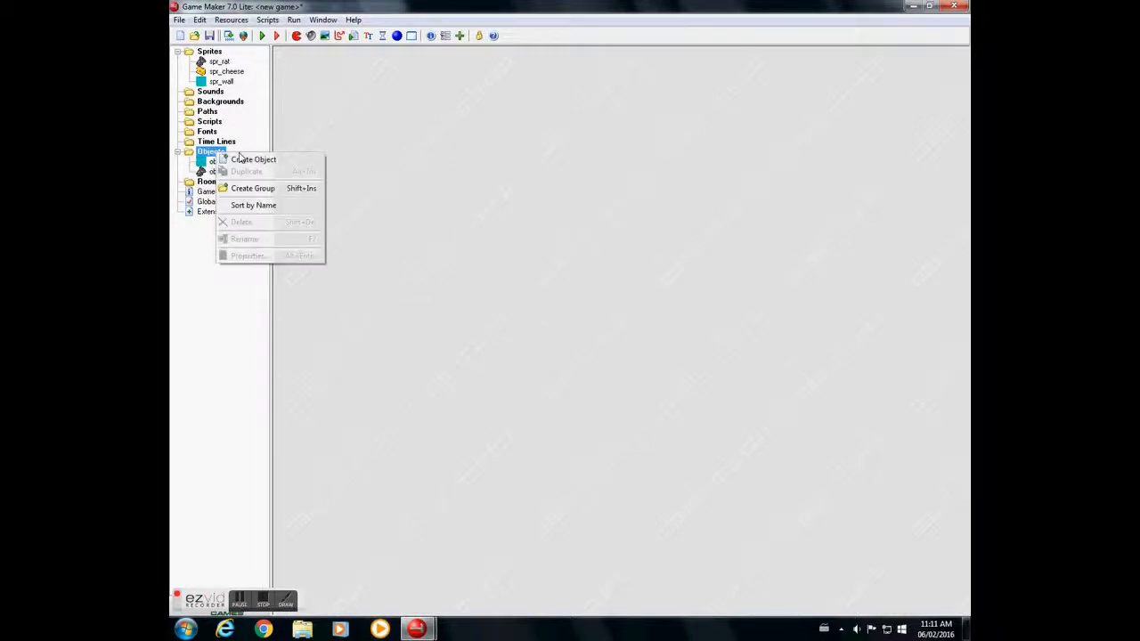
click(267, 161)
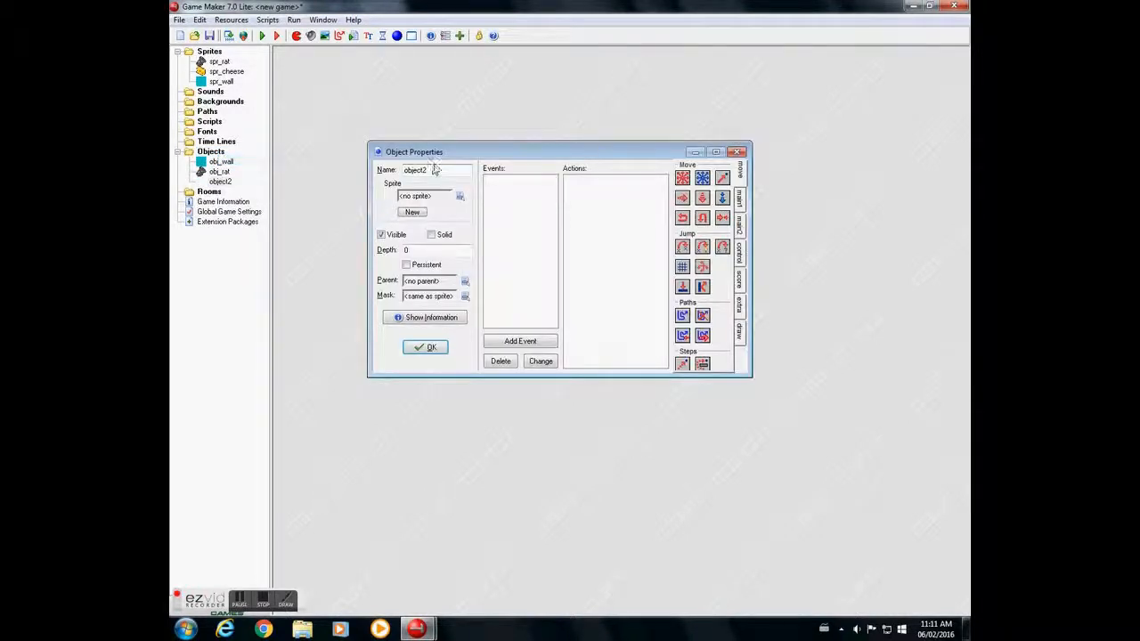
text(obv)
text(_cheese)
click(460, 196)
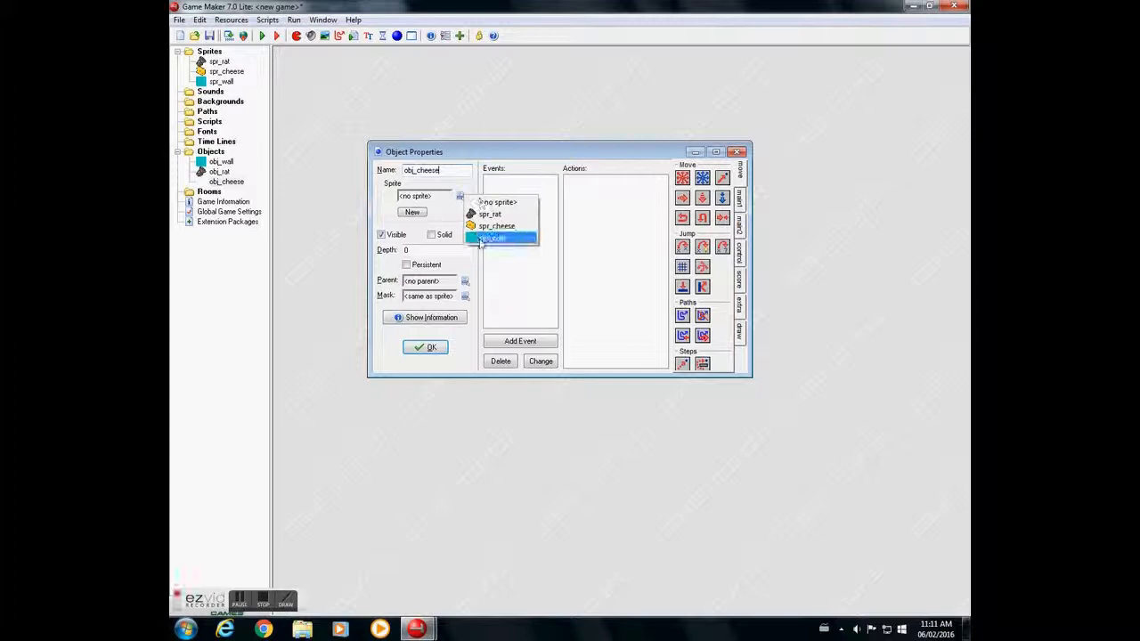
click(492, 226)
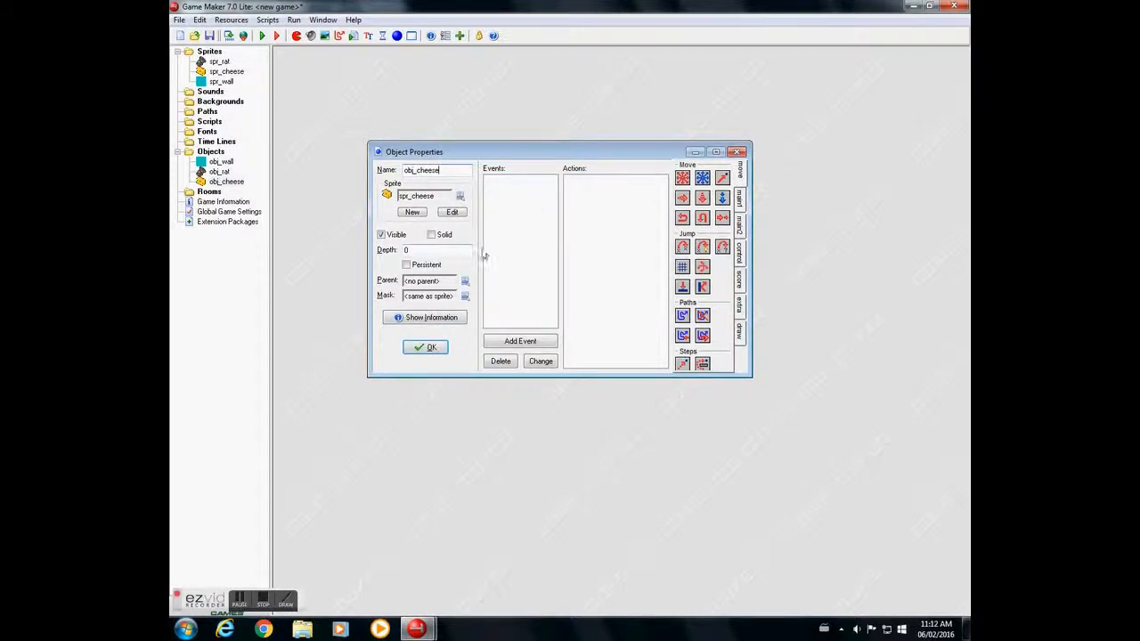
- Add a collision event with obj_rat to obj_cheese and give it a check for whether the next room exists
click(527, 342)
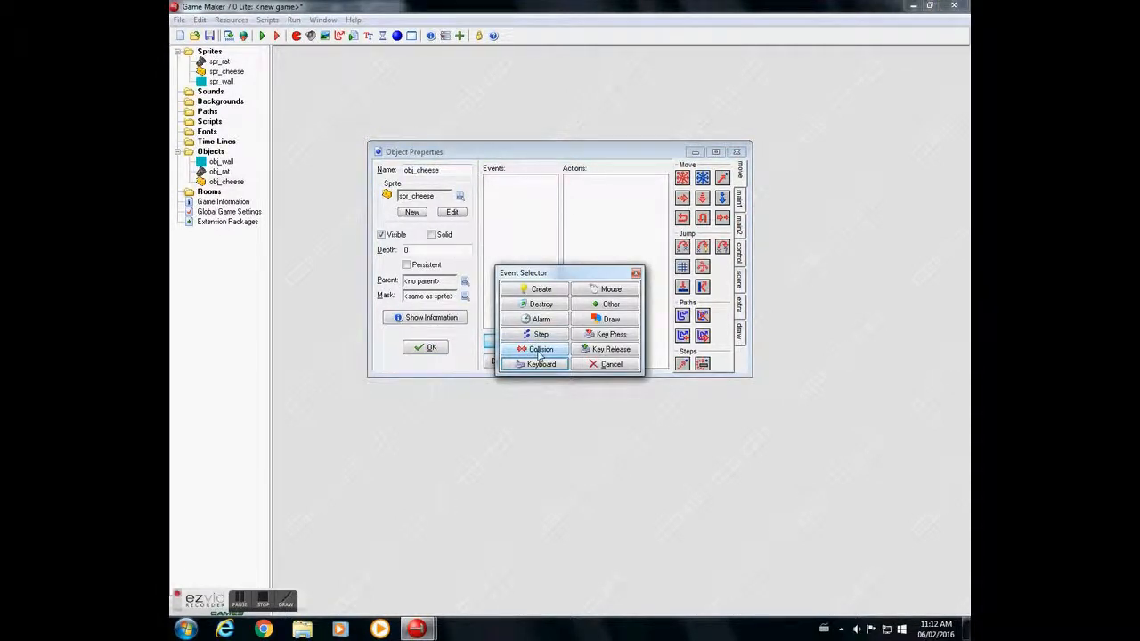
click(539, 352)
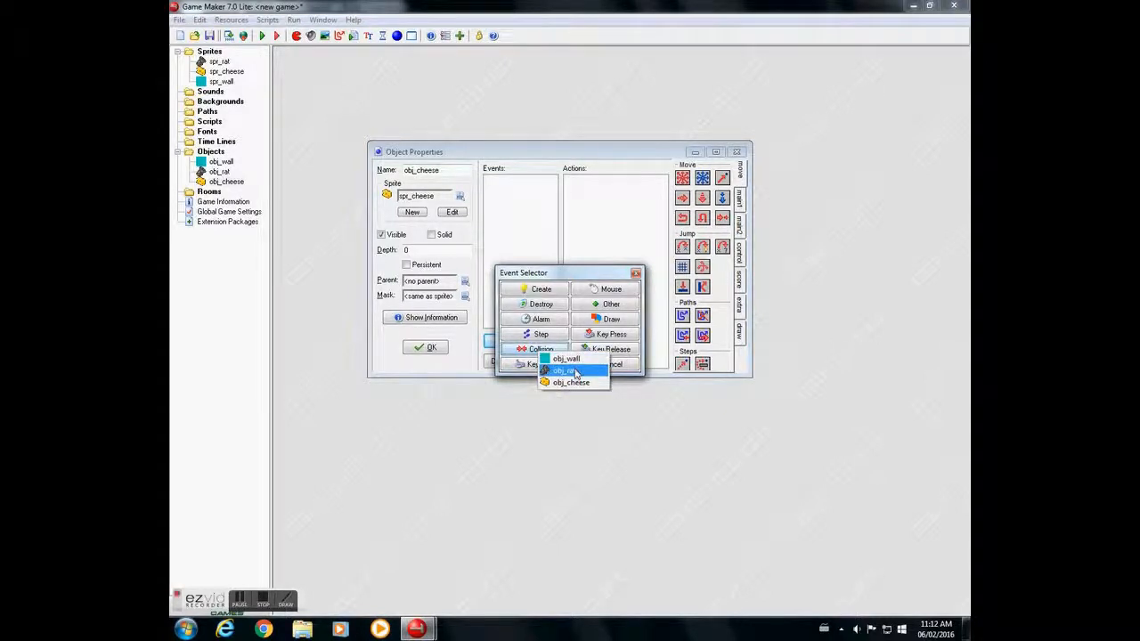
click(576, 372)
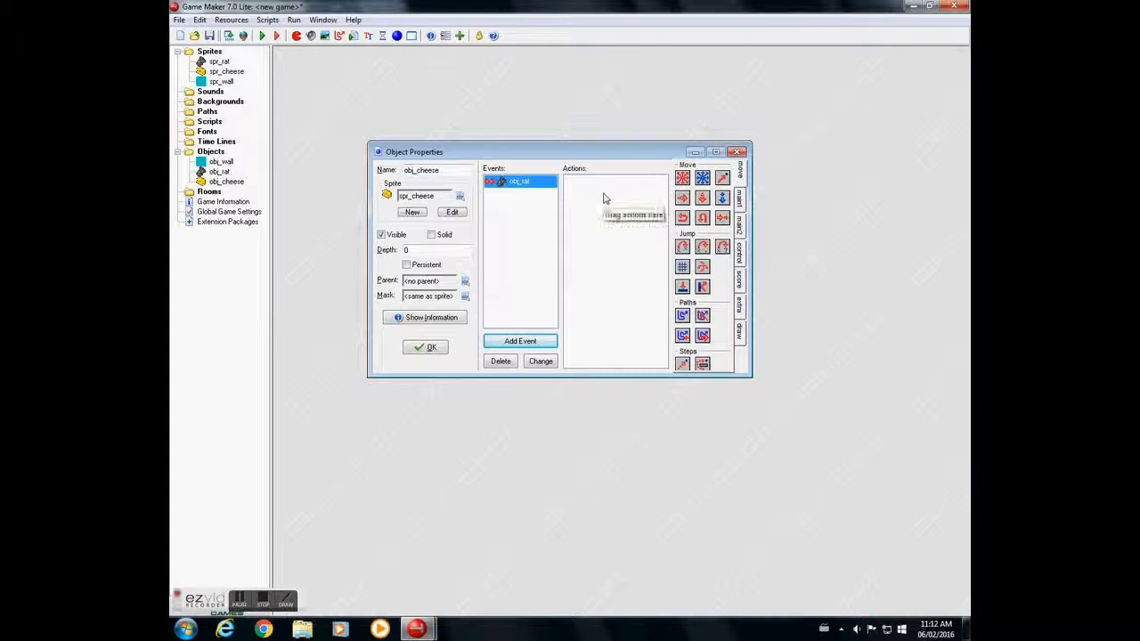
click(741, 201)
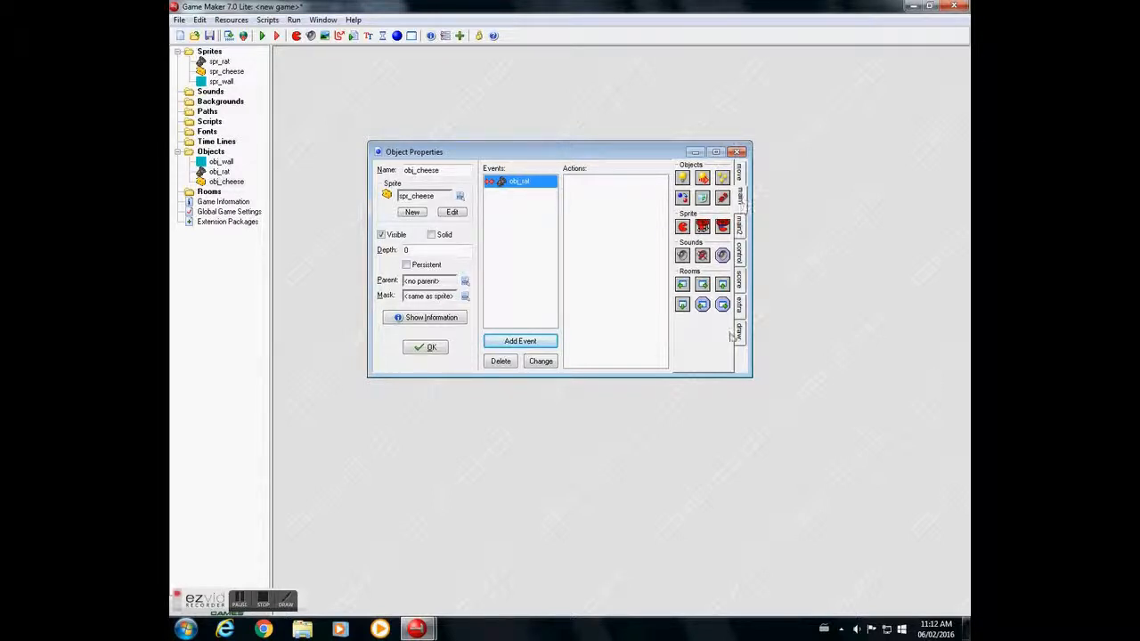
drag(722, 304, 579, 191)
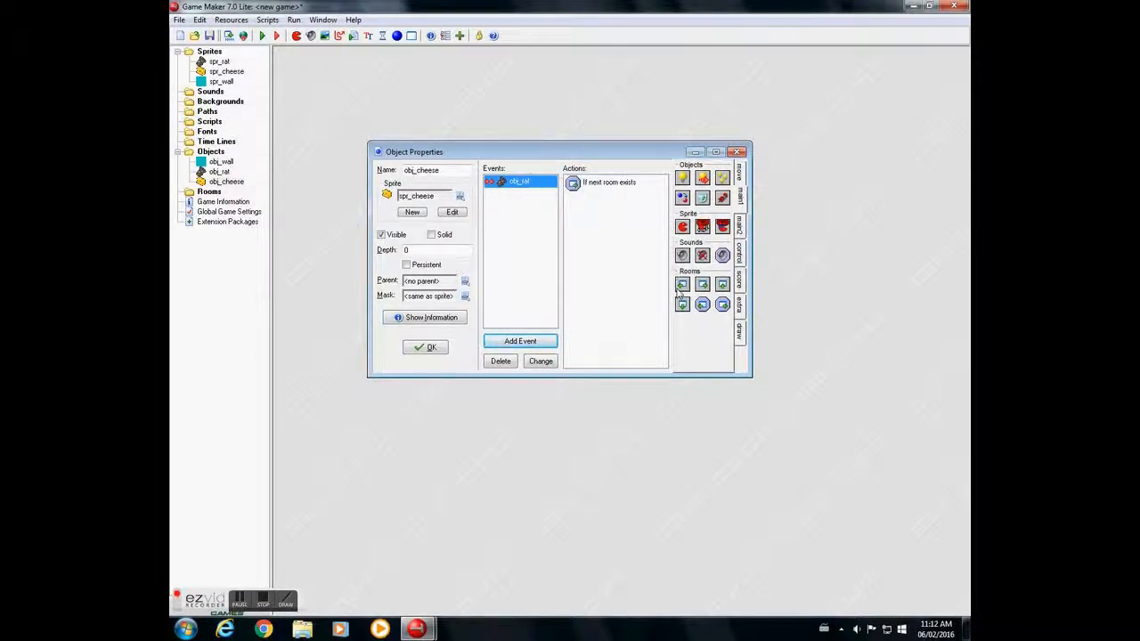
- Add a go-to-next-room action with no transition effect after the room check in obj_cheese's collision event, followed by an Else action
drag(704, 289, 575, 214)
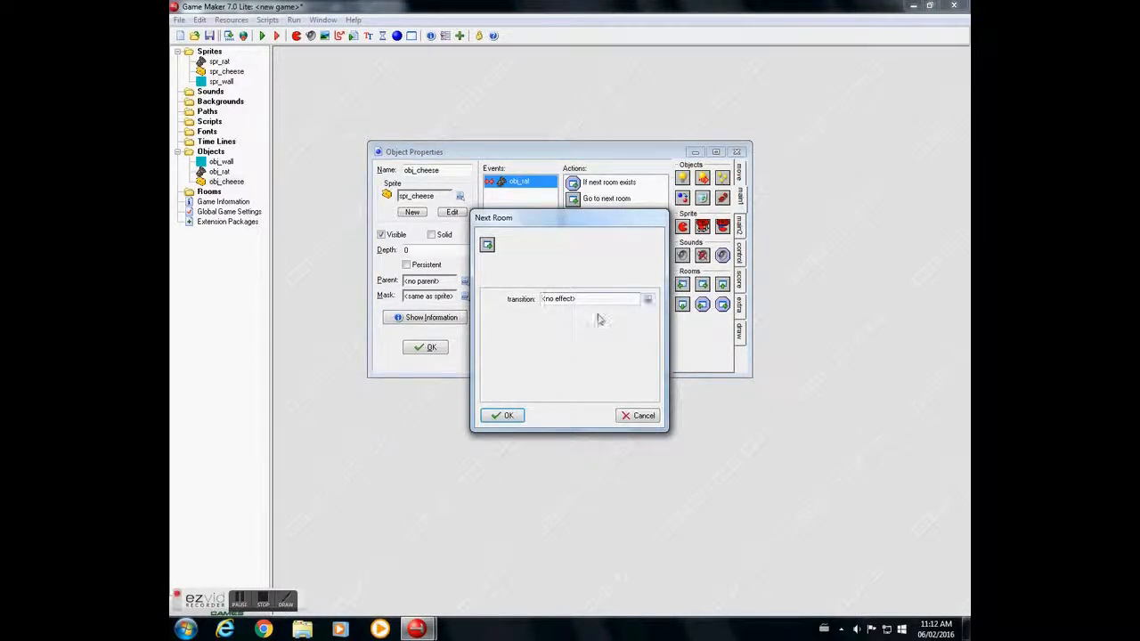
click(499, 417)
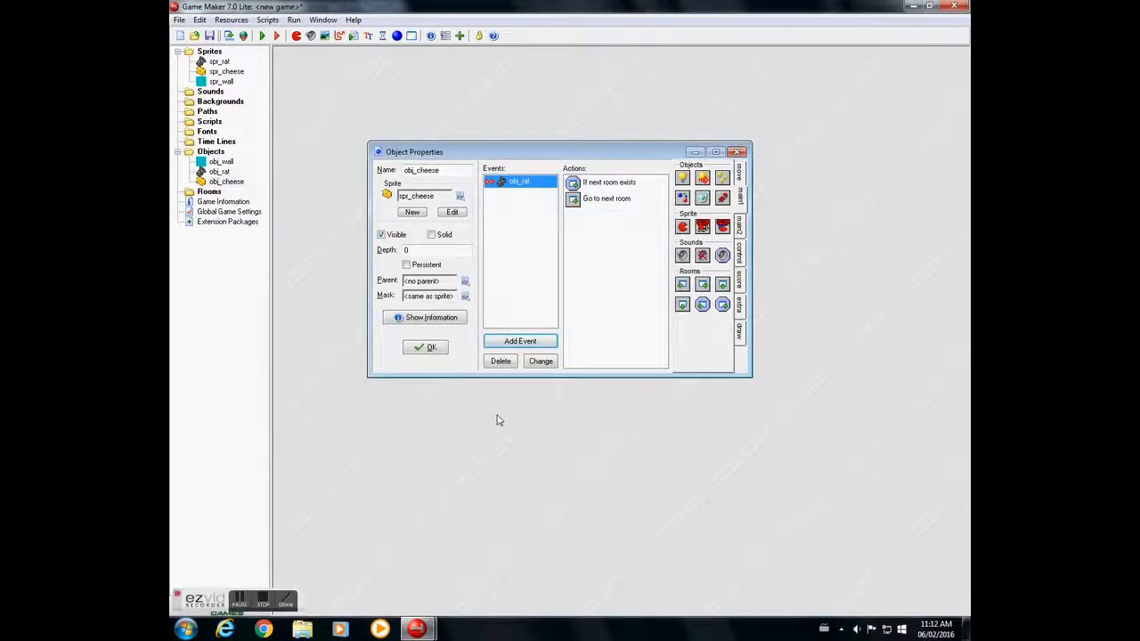
click(741, 224)
click(740, 258)
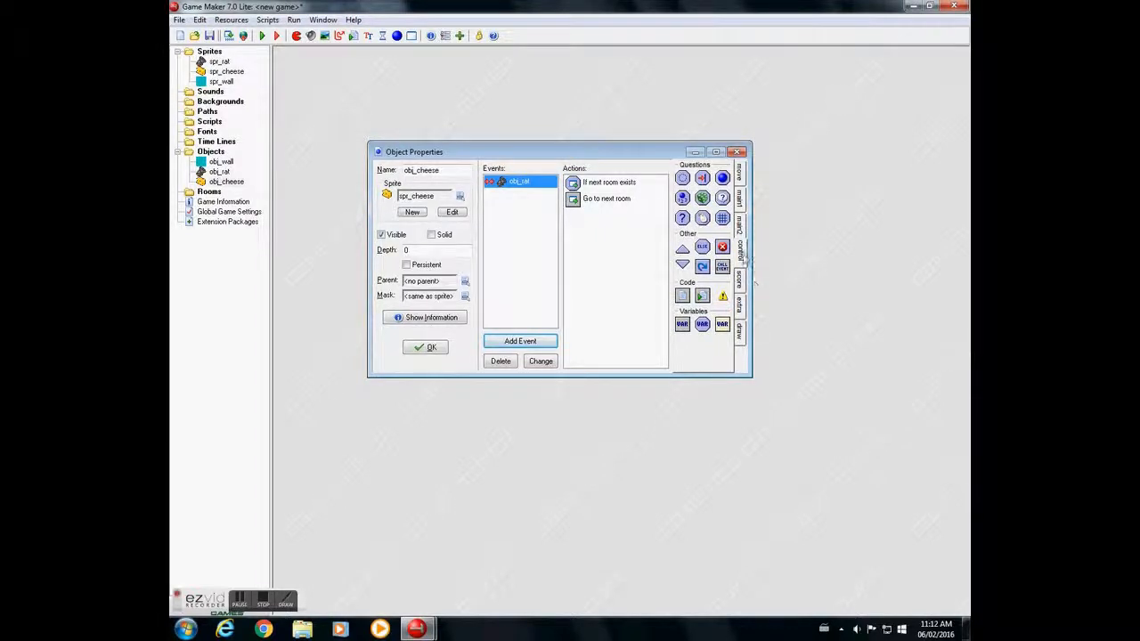
drag(702, 247, 589, 229)
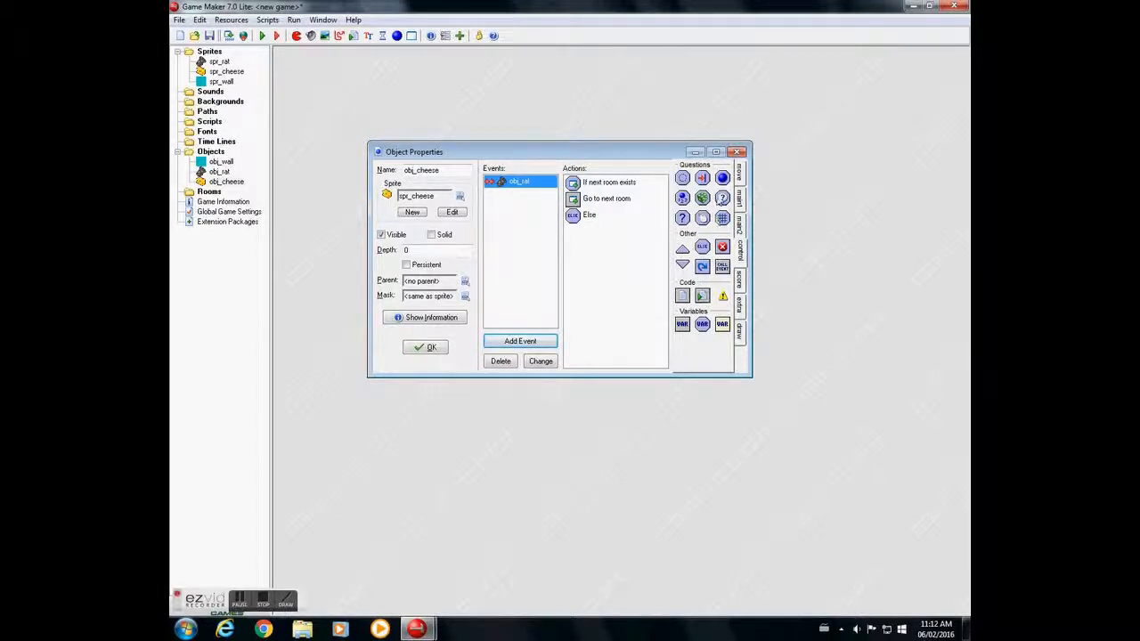
- Add actions below the Else to show the highscore table with its default settings and restart the game
click(740, 276)
drag(682, 198, 612, 240)
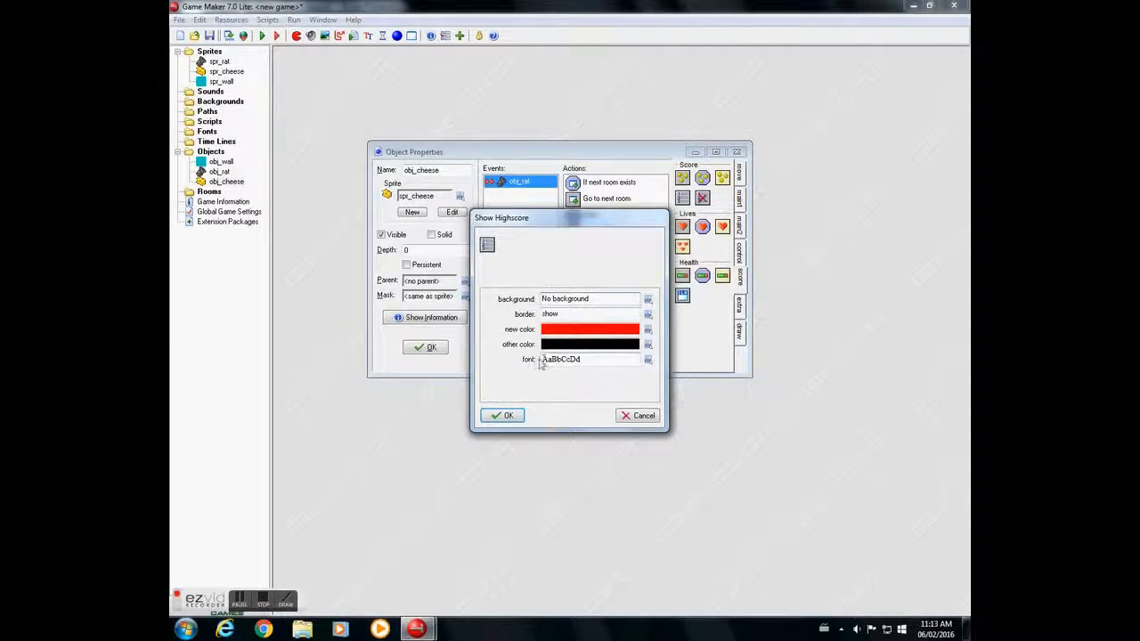
click(502, 416)
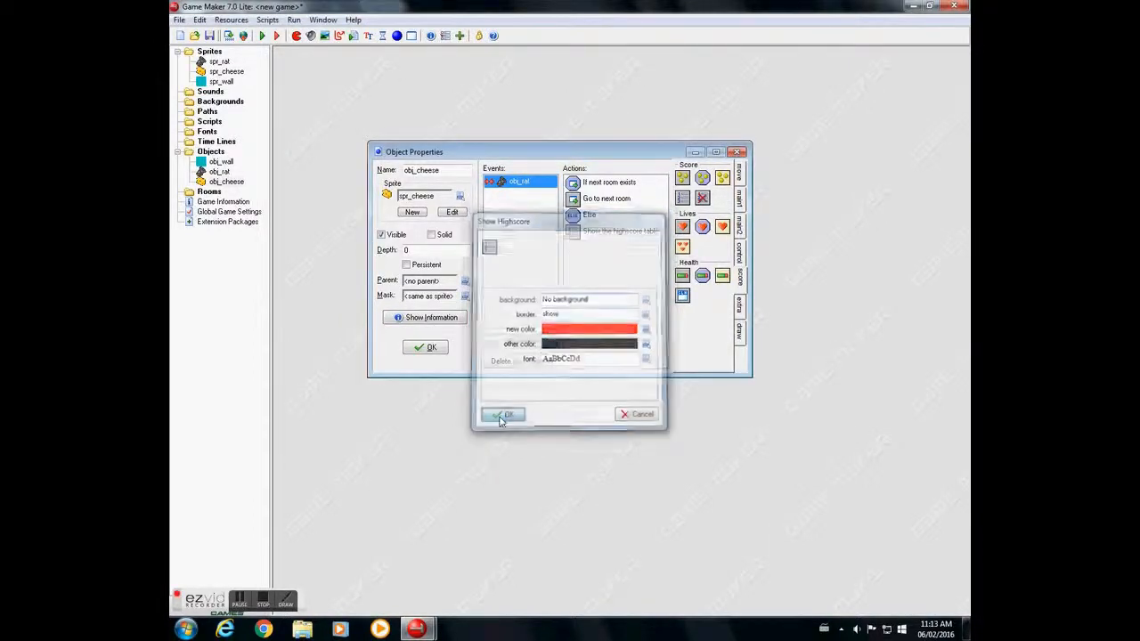
click(739, 194)
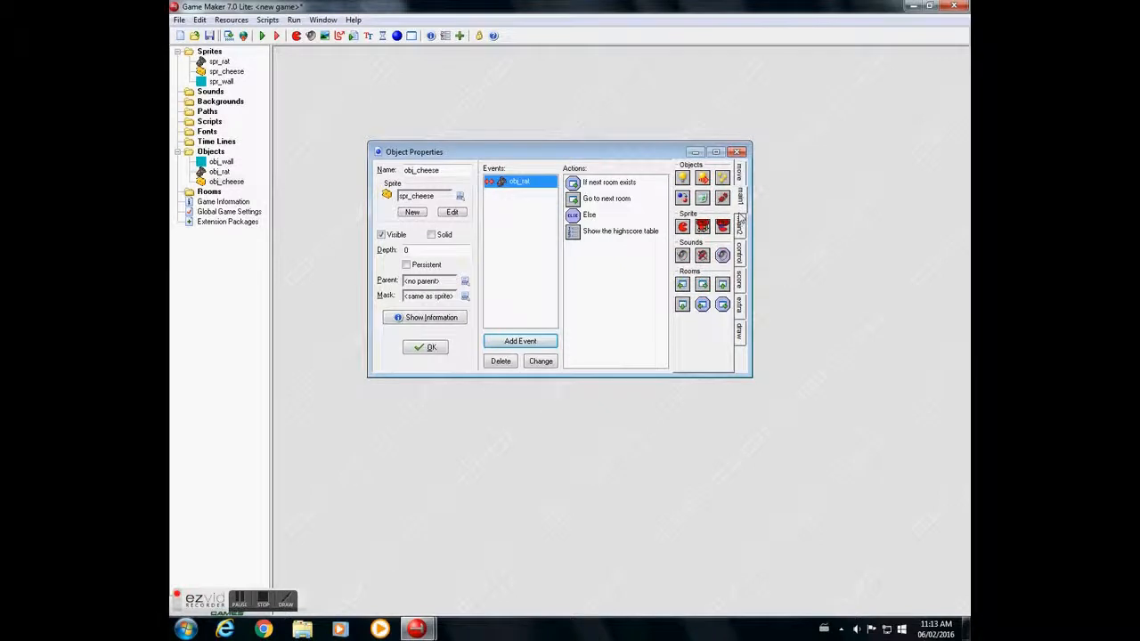
click(739, 222)
drag(682, 257, 586, 258)
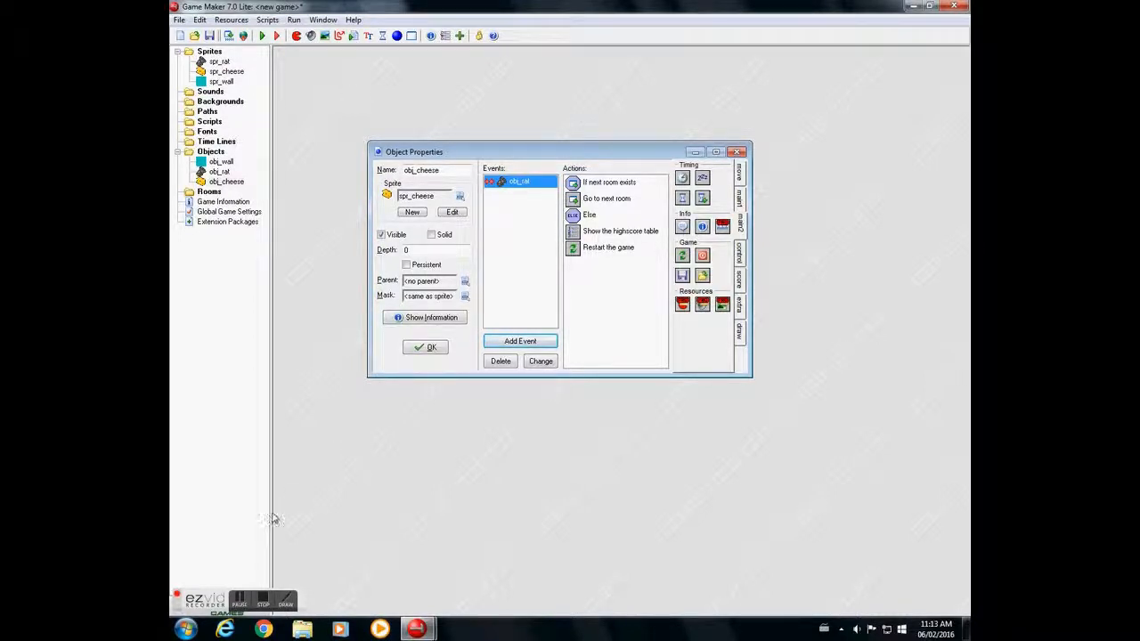
click(241, 604)
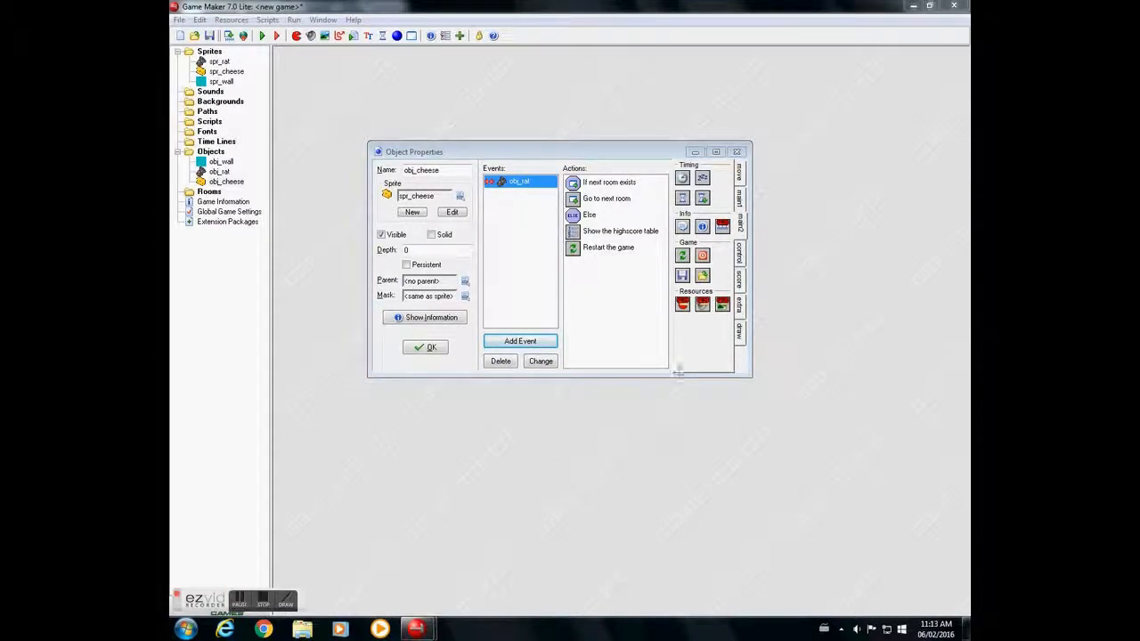
- Enclose the highscore and restart actions between a start and an end of block, and accept the obj_cheese properties
click(738, 254)
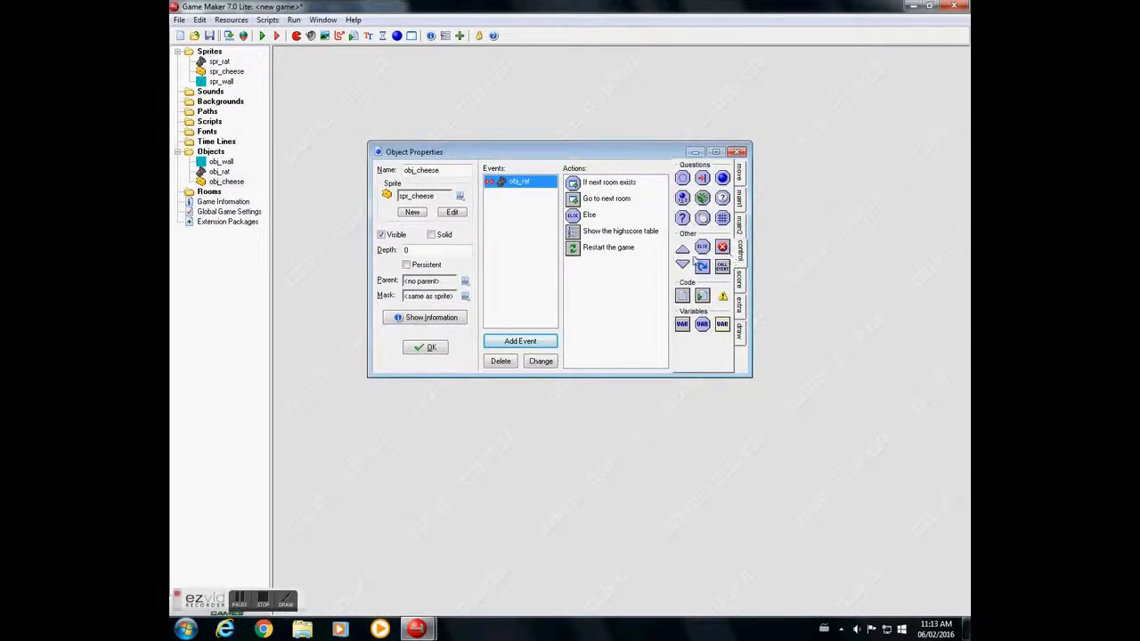
drag(683, 249, 581, 231)
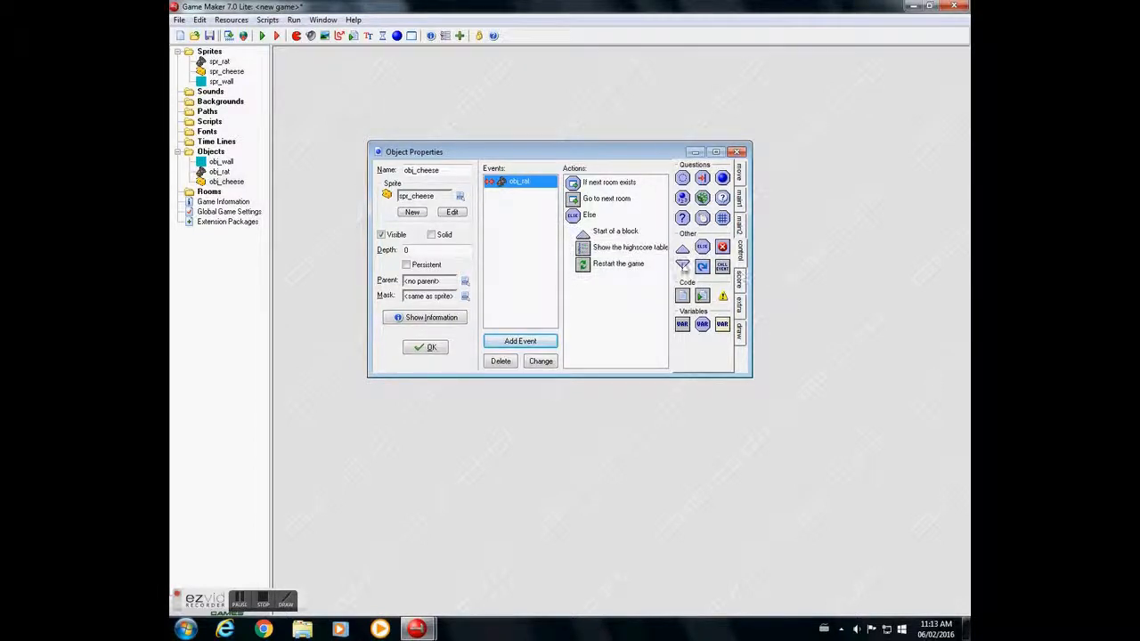
drag(682, 266, 574, 294)
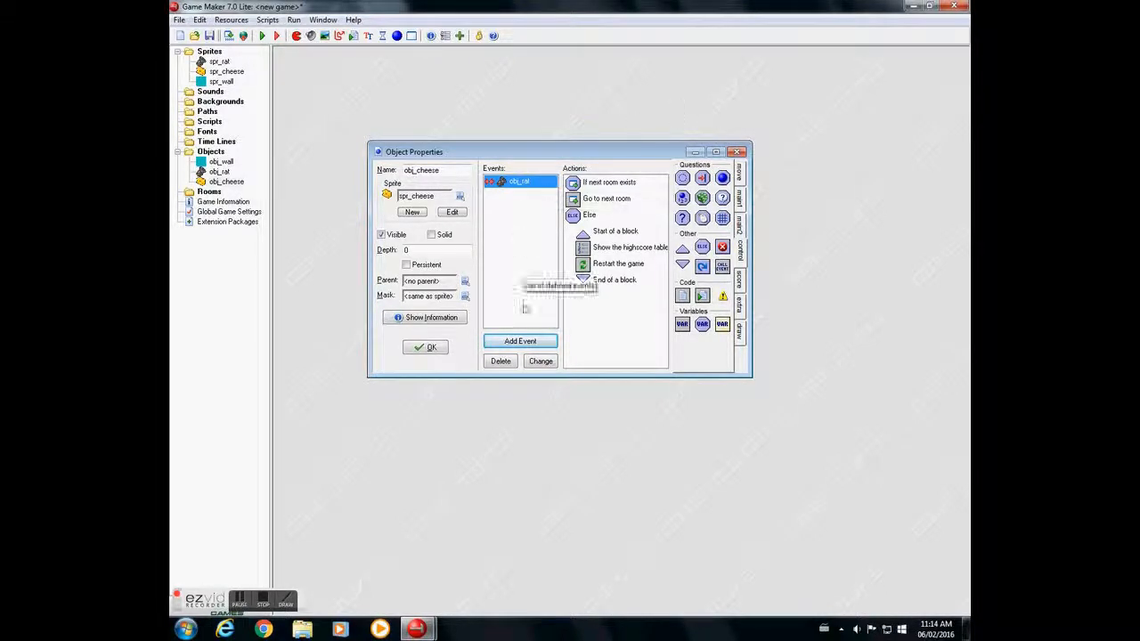
click(436, 352)
click(218, 172)
double_click(218, 171)
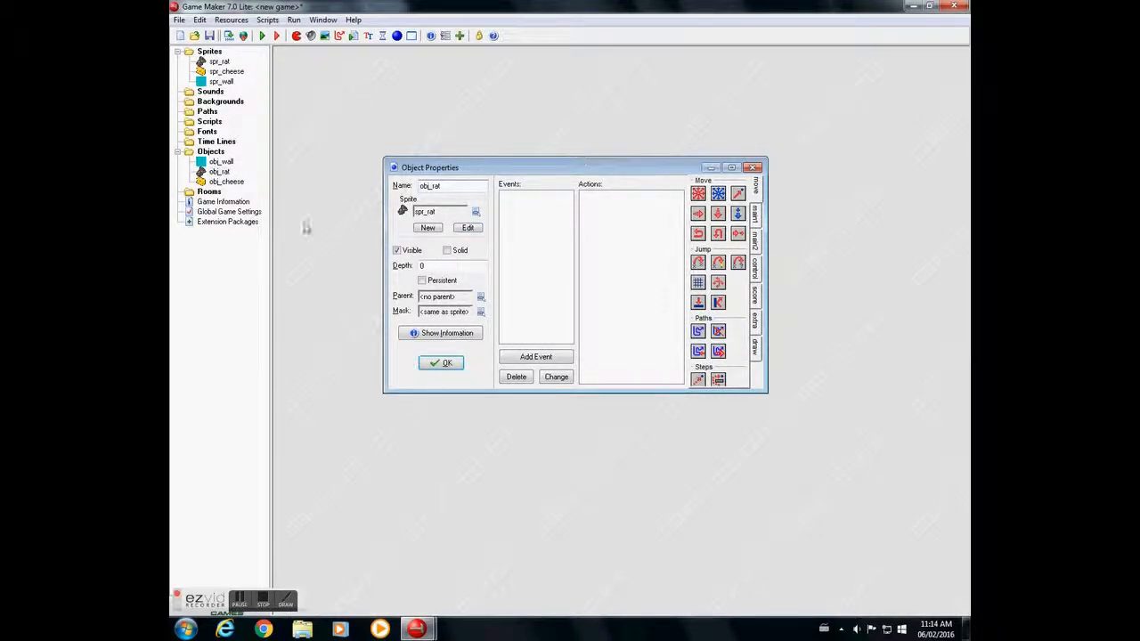
click(437, 363)
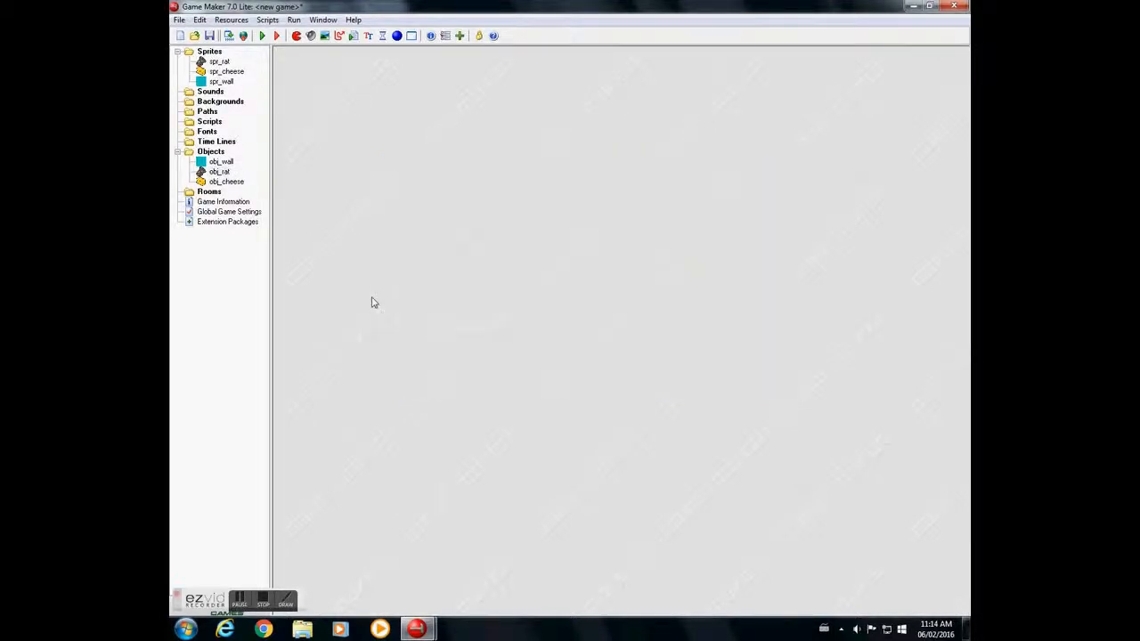
- Create a new room, set its grid snap to 32 for both X and Y, and save it
right_click(207, 195)
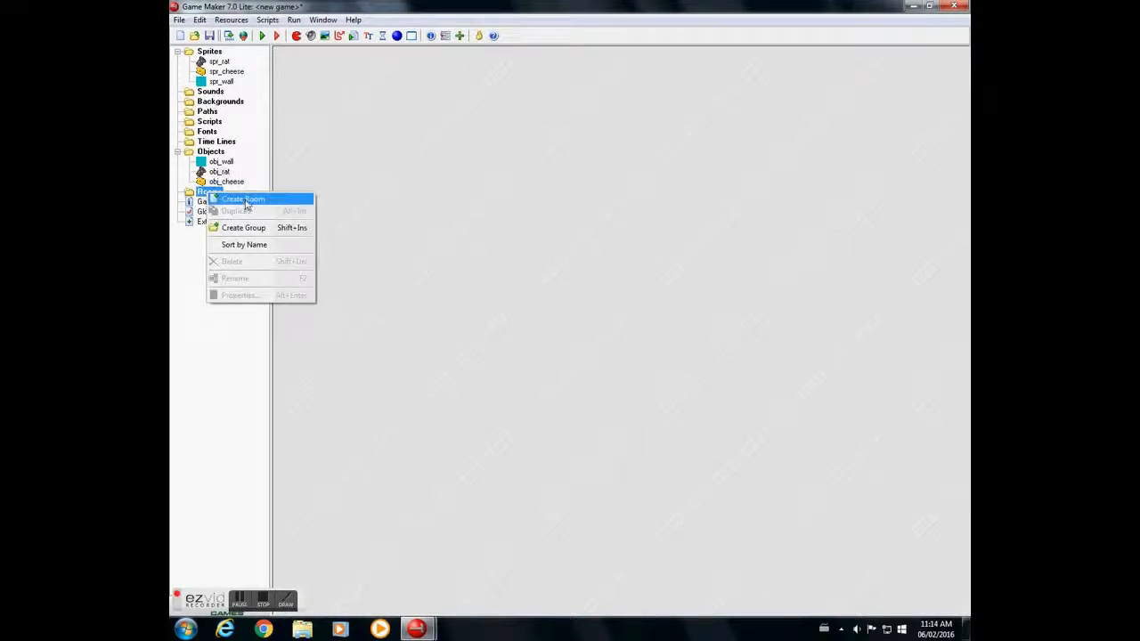
click(247, 203)
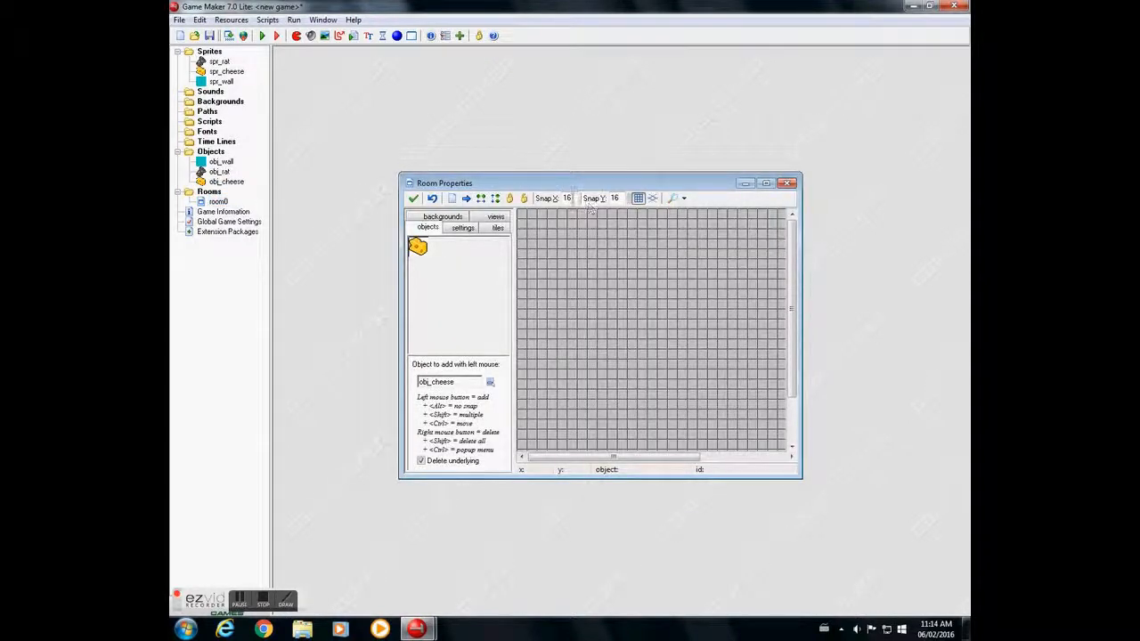
click(765, 183)
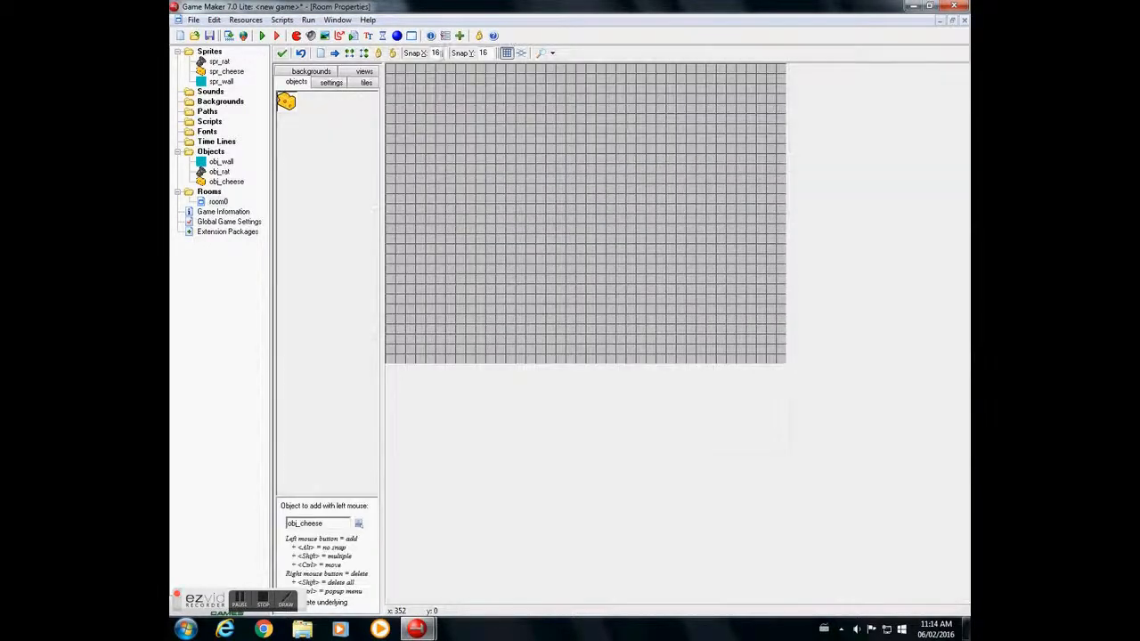
double_click(437, 53)
text(32)
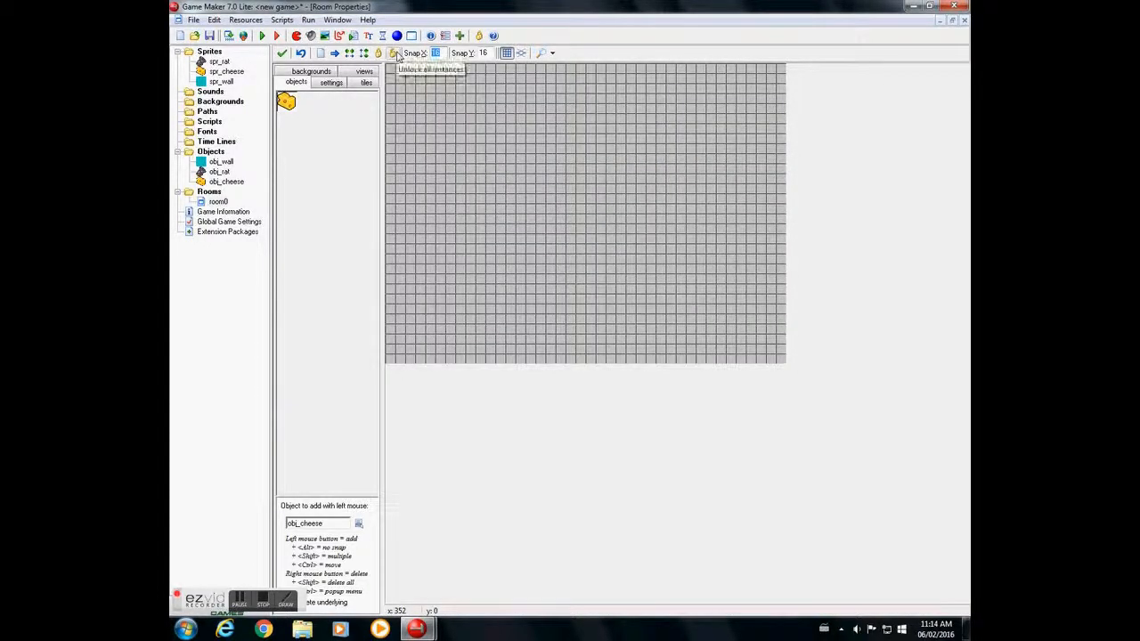
double_click(483, 54)
text(32)
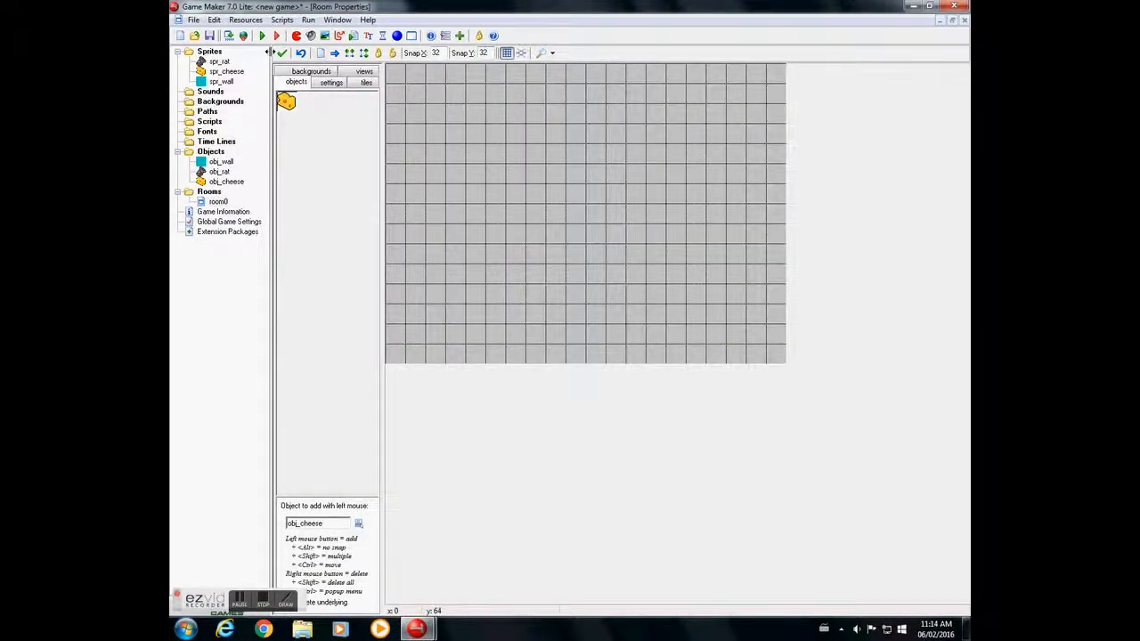
click(282, 53)
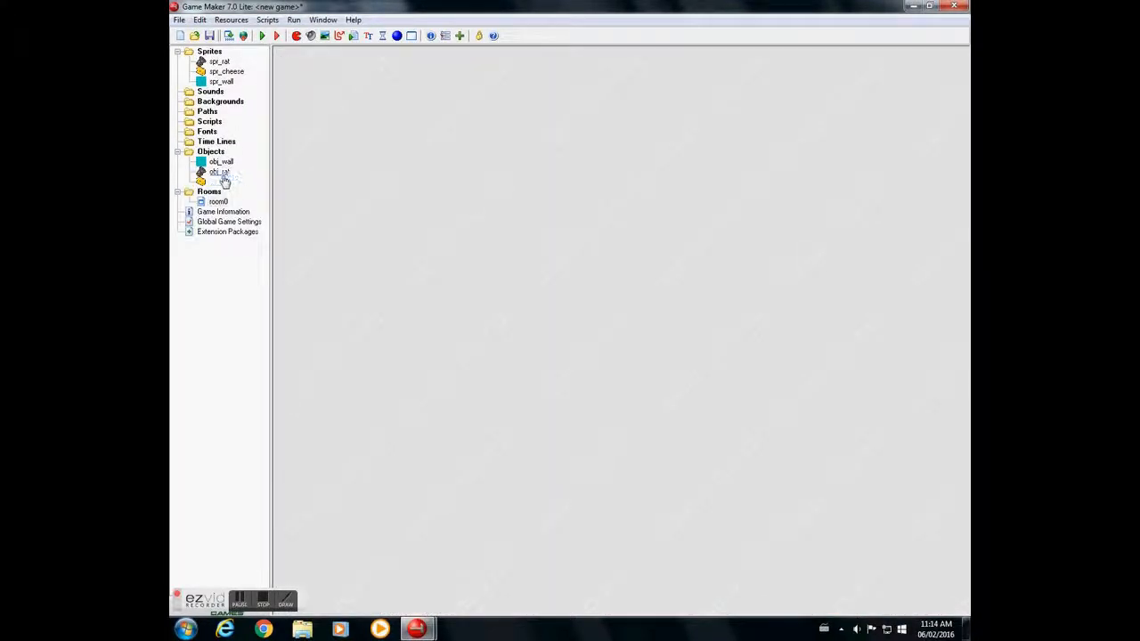
- Open the obj_rat object and add a collision event with obj_wall
double_click(219, 171)
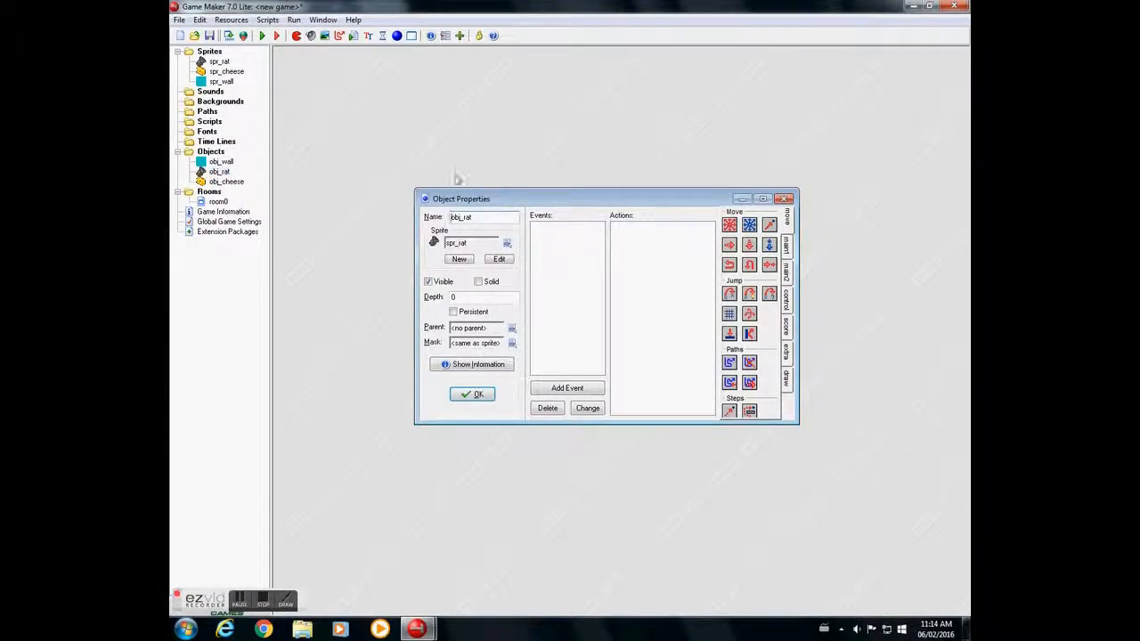
click(561, 390)
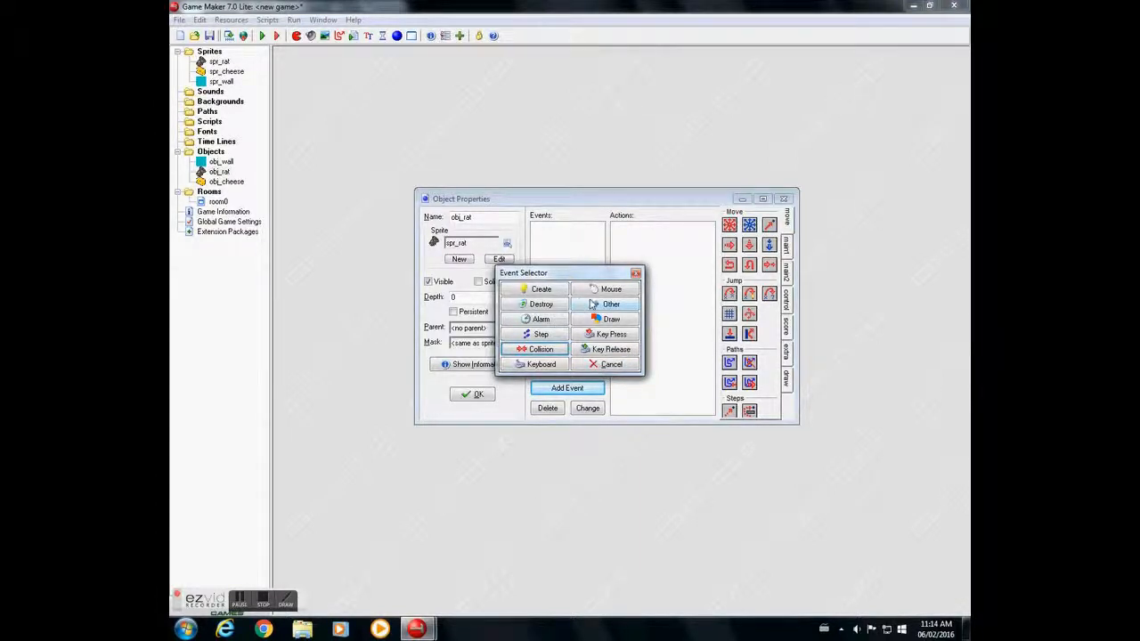
click(545, 351)
click(566, 359)
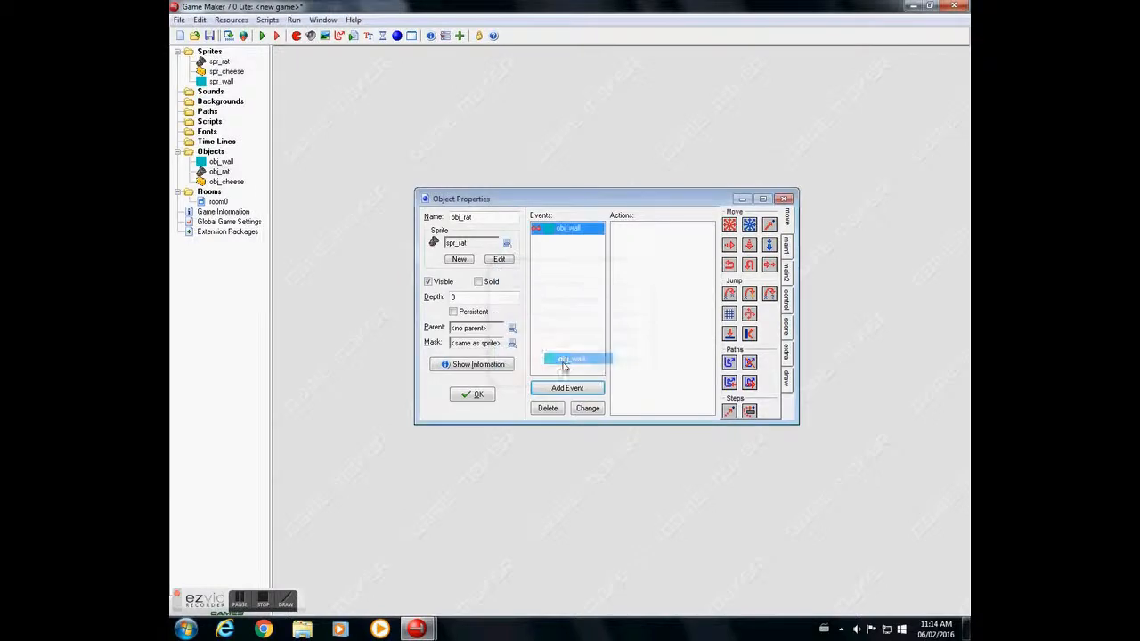
- Add a Move Fixed action to obj_rat's wall collision, with the centre stop direction selected and speed 4
drag(732, 226, 637, 239)
click(562, 321)
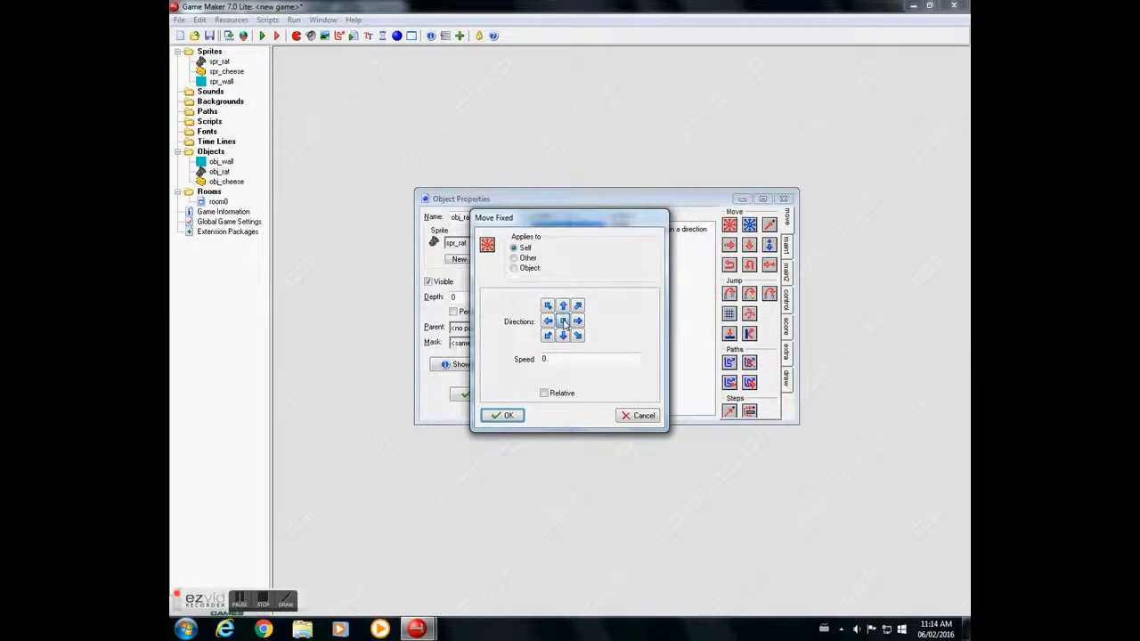
double_click(561, 358)
text(4)
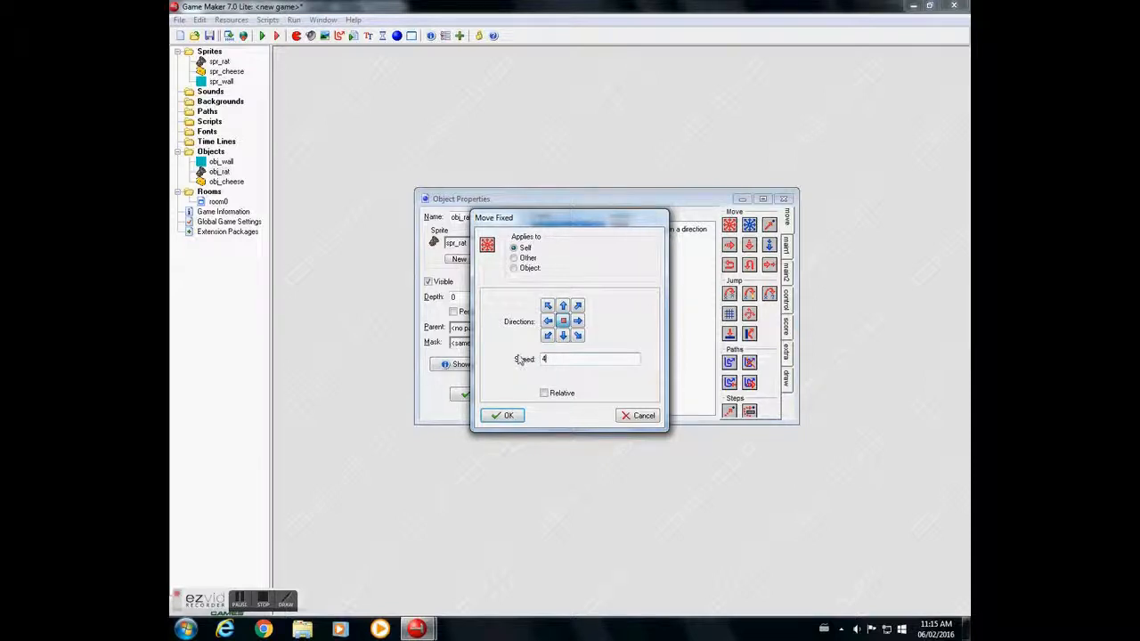
click(506, 416)
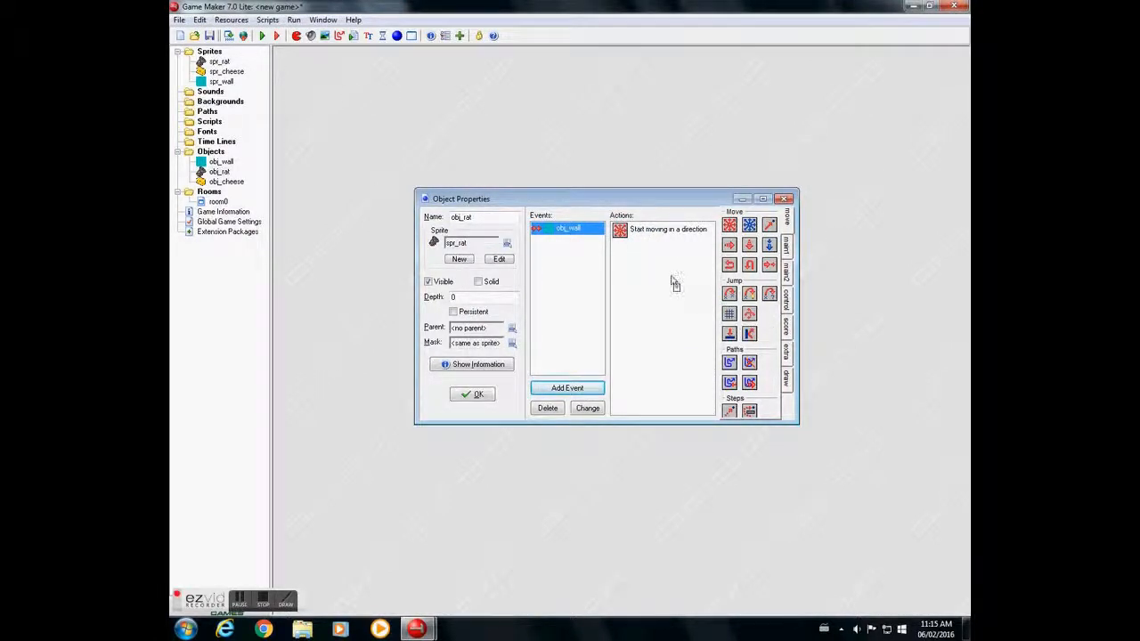
- Add an Align to Grid action to the wall collision with horizontal and vertical snap of 32
drag(638, 264, 638, 264)
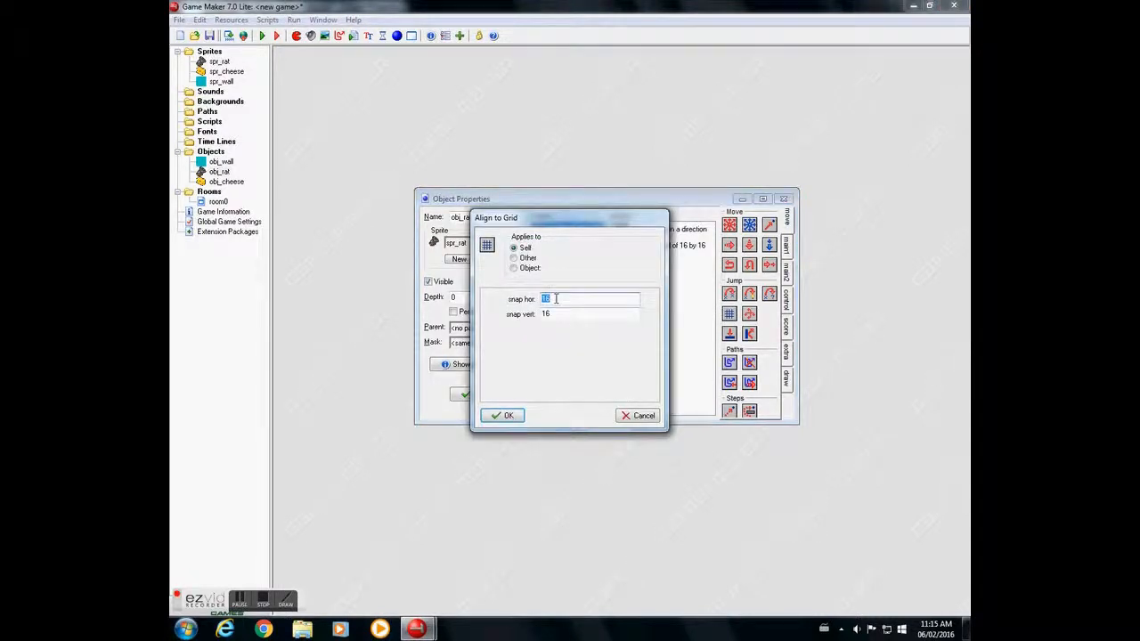
text(32)
key(Tab)
text(32)
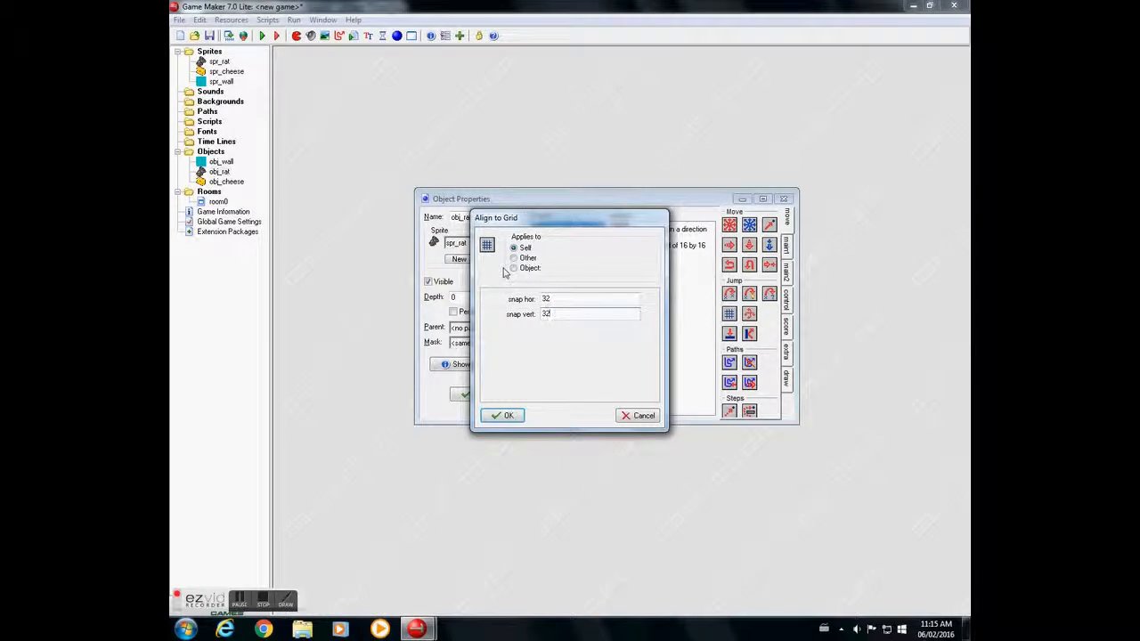
click(499, 415)
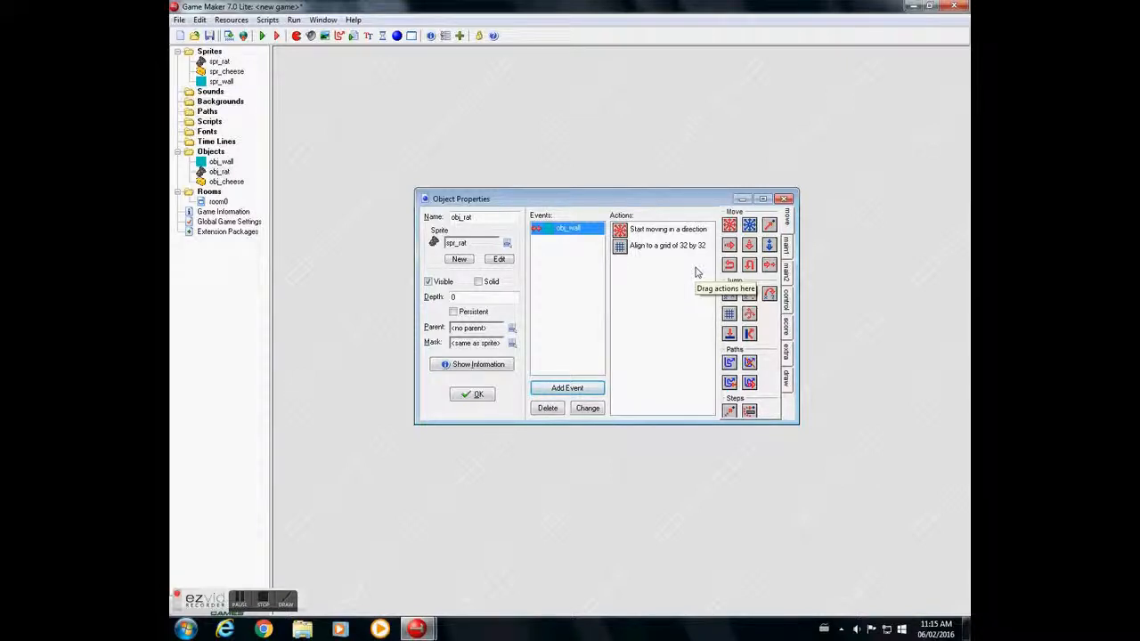
- Add a No key keyboard event to obj_rat and give it a Check Grid action with a snap of 32
click(571, 389)
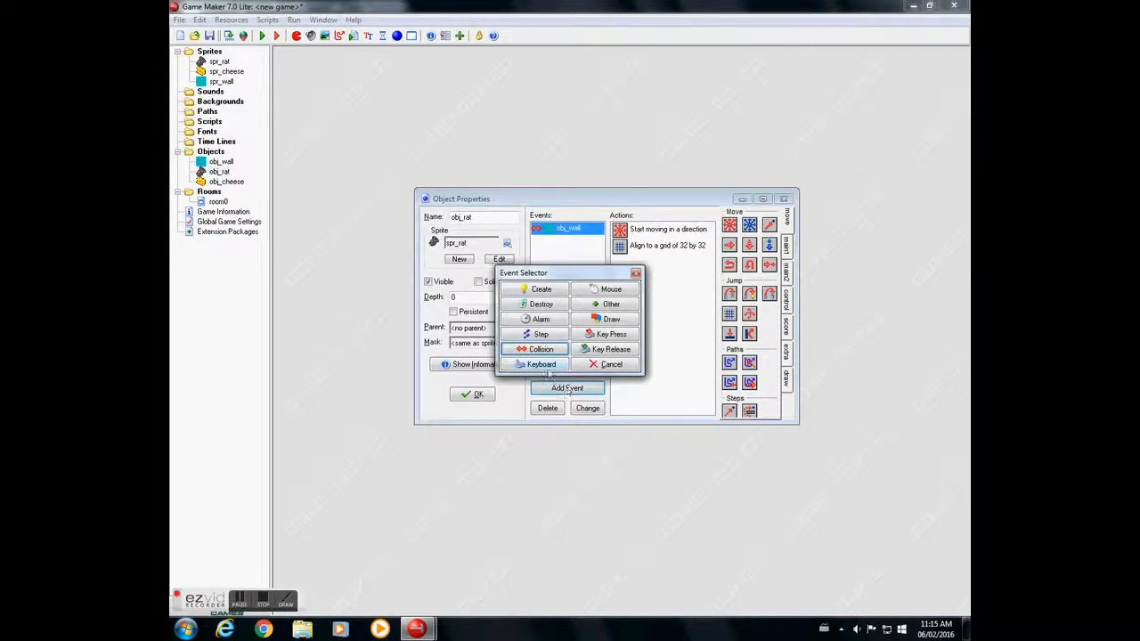
click(545, 367)
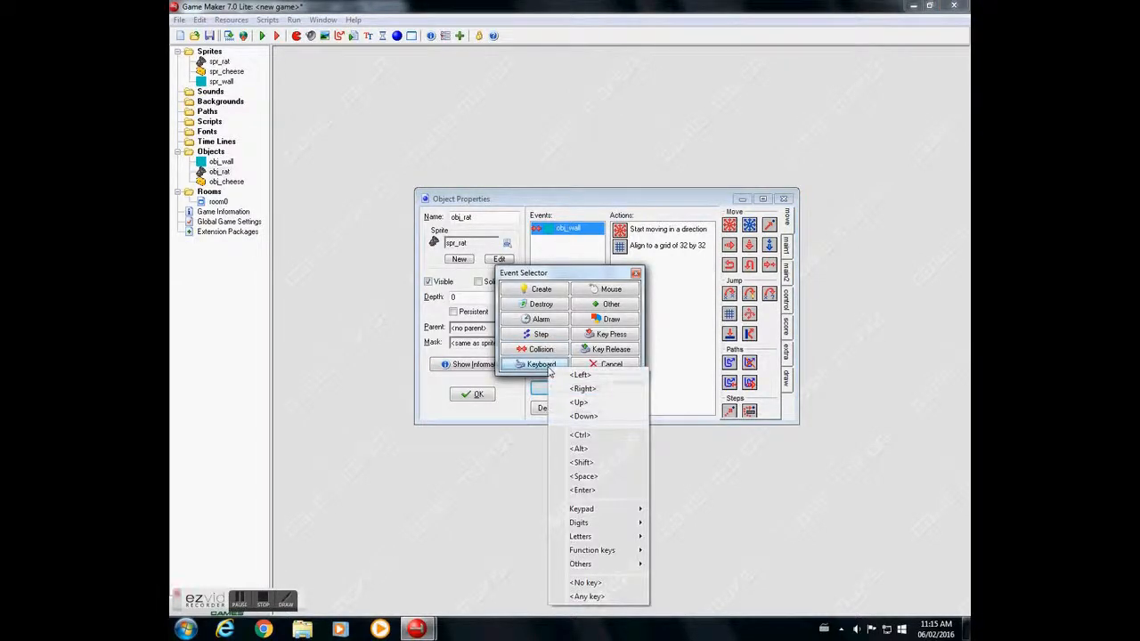
click(588, 584)
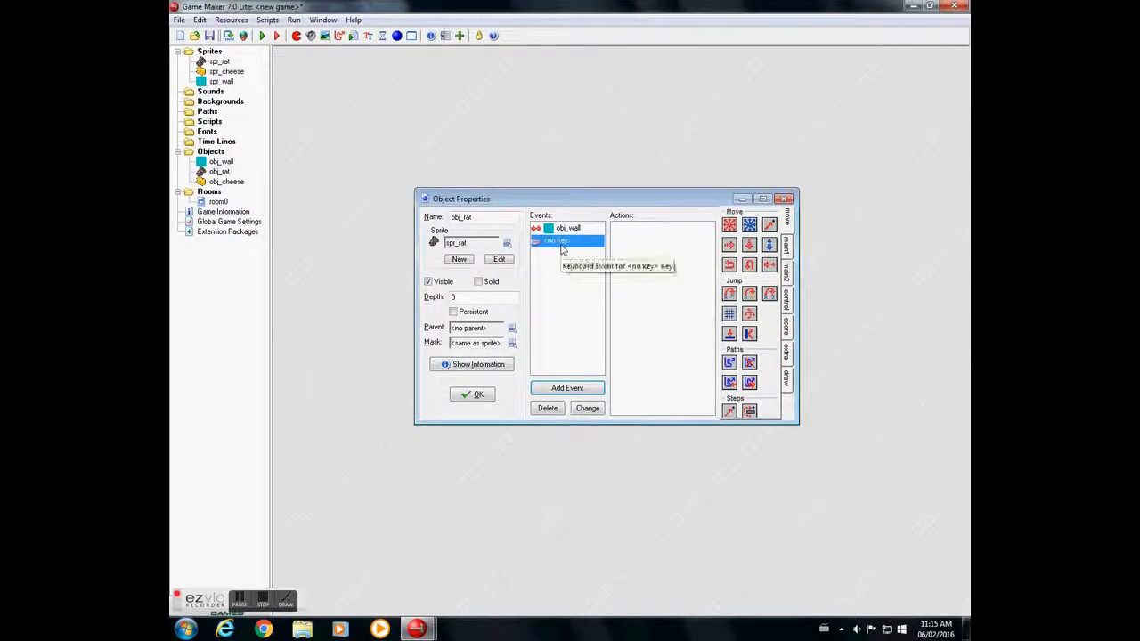
click(786, 270)
click(789, 273)
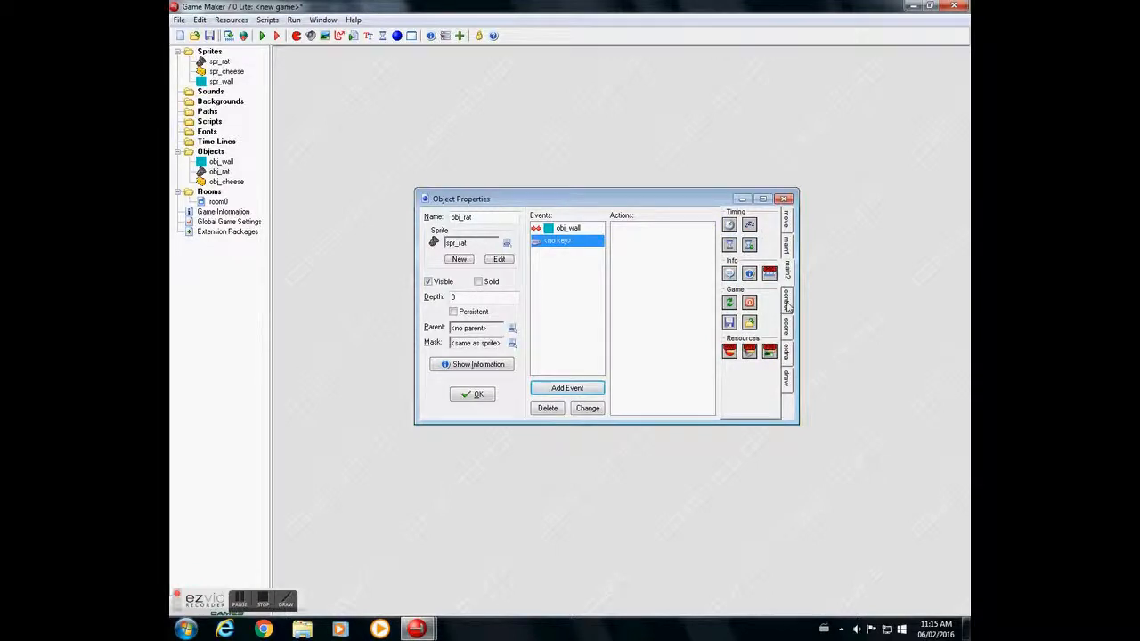
click(789, 303)
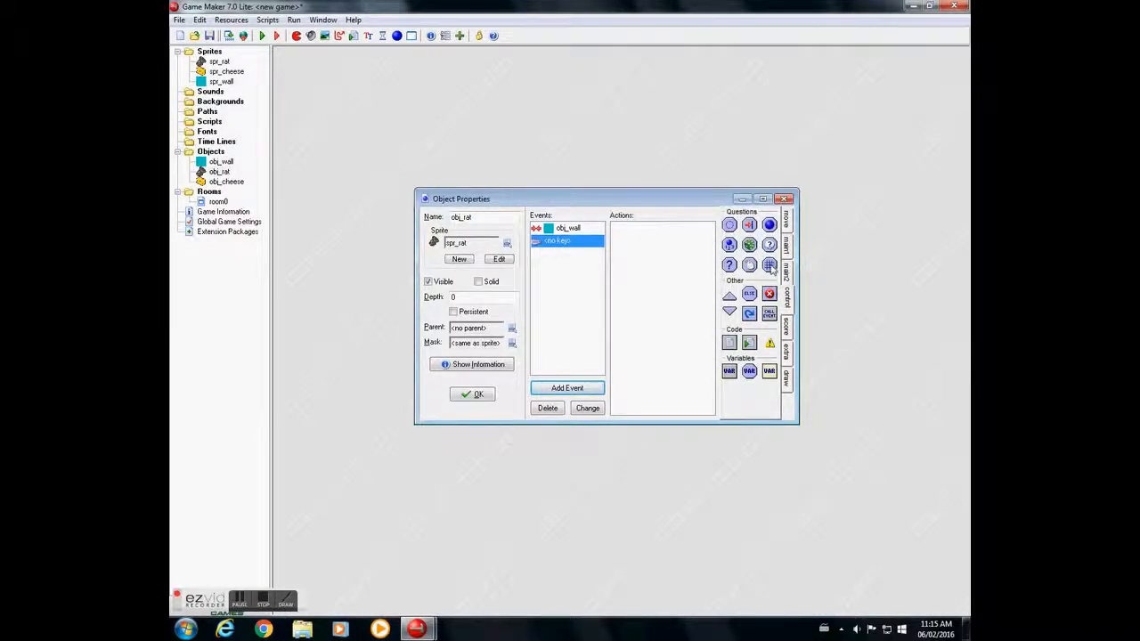
drag(769, 265, 639, 265)
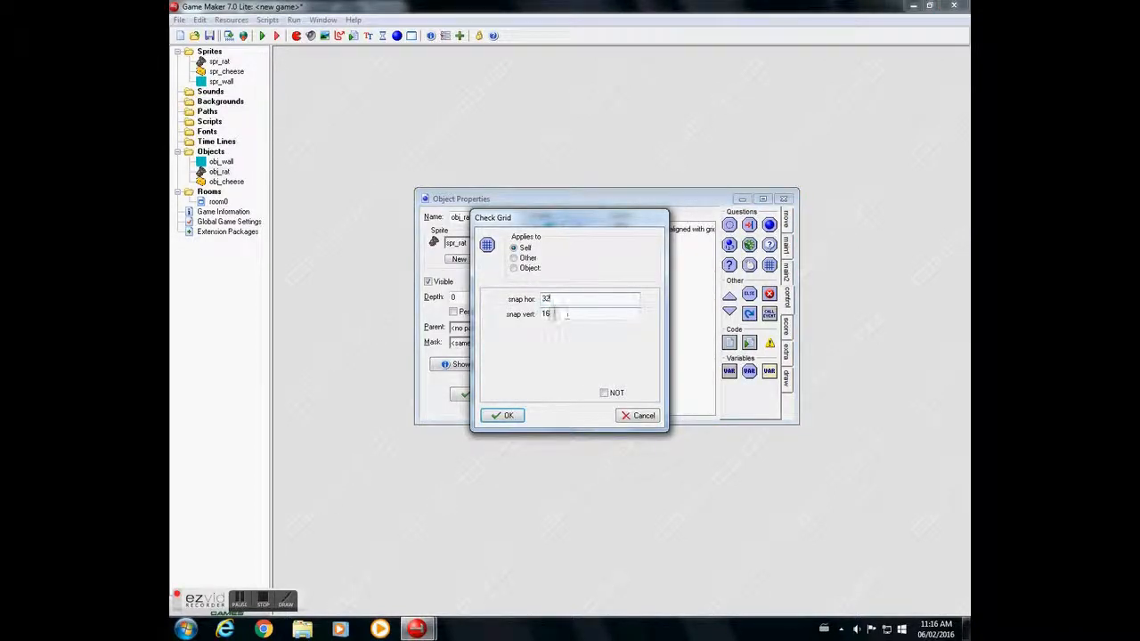
click(504, 415)
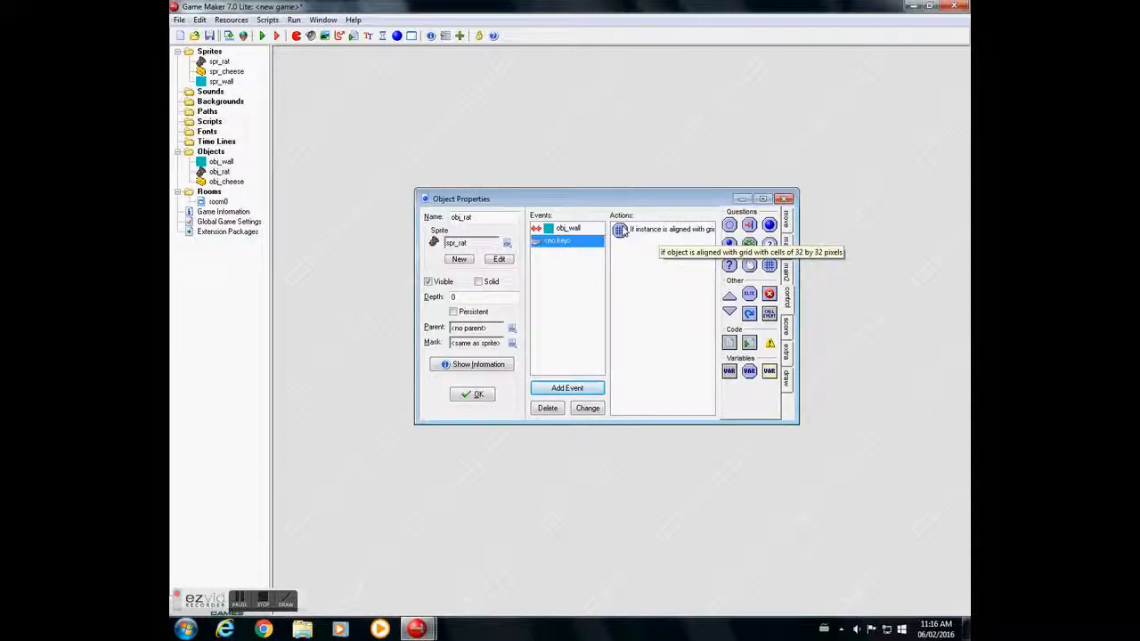
- Add a Move Fixed action to the No key event, with the centre stop direction selected and speed 0
click(789, 223)
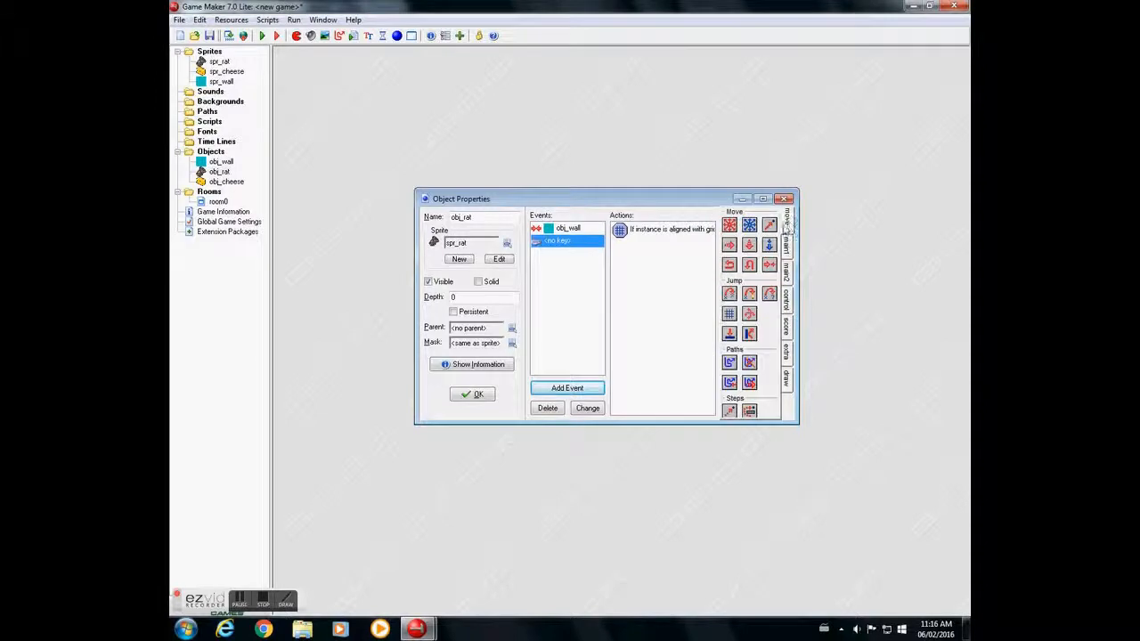
drag(732, 229, 629, 264)
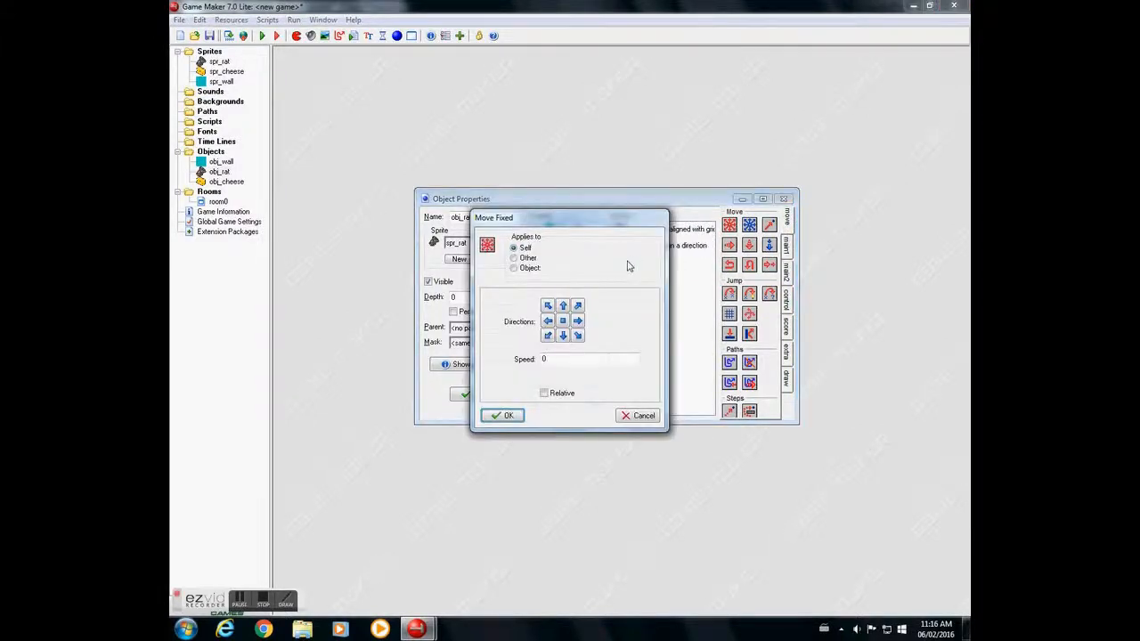
click(568, 325)
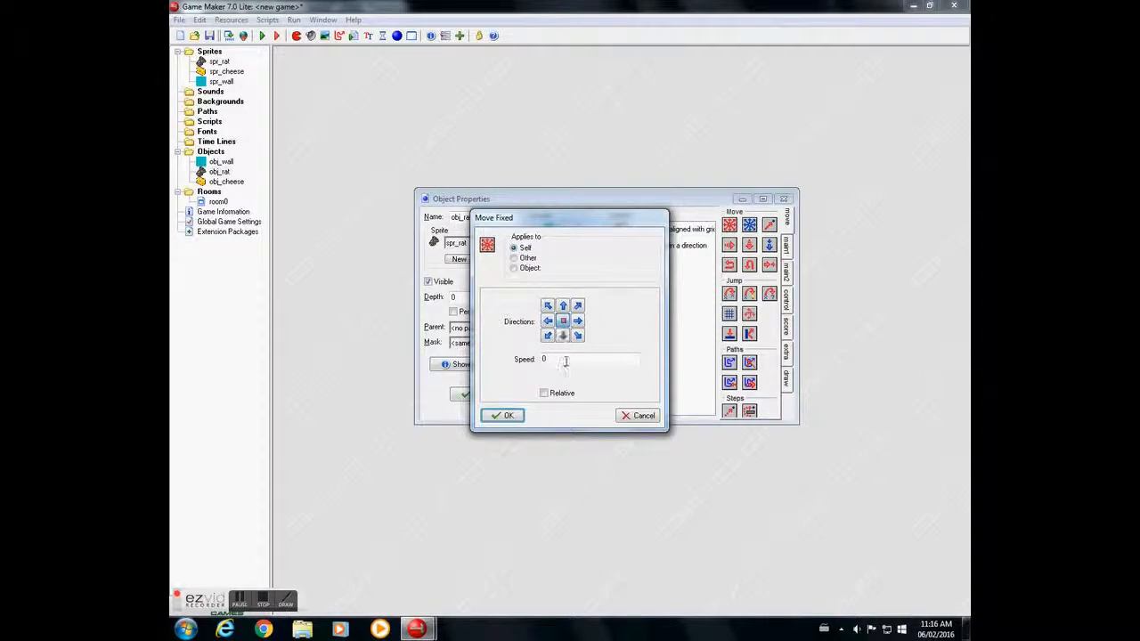
key(Tab)
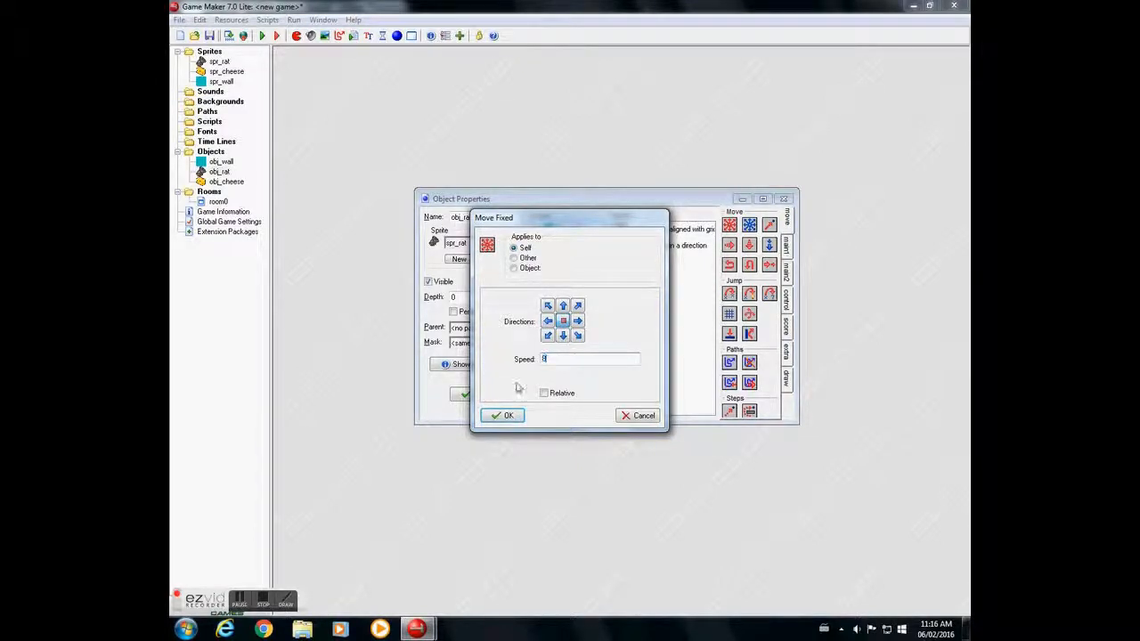
click(499, 416)
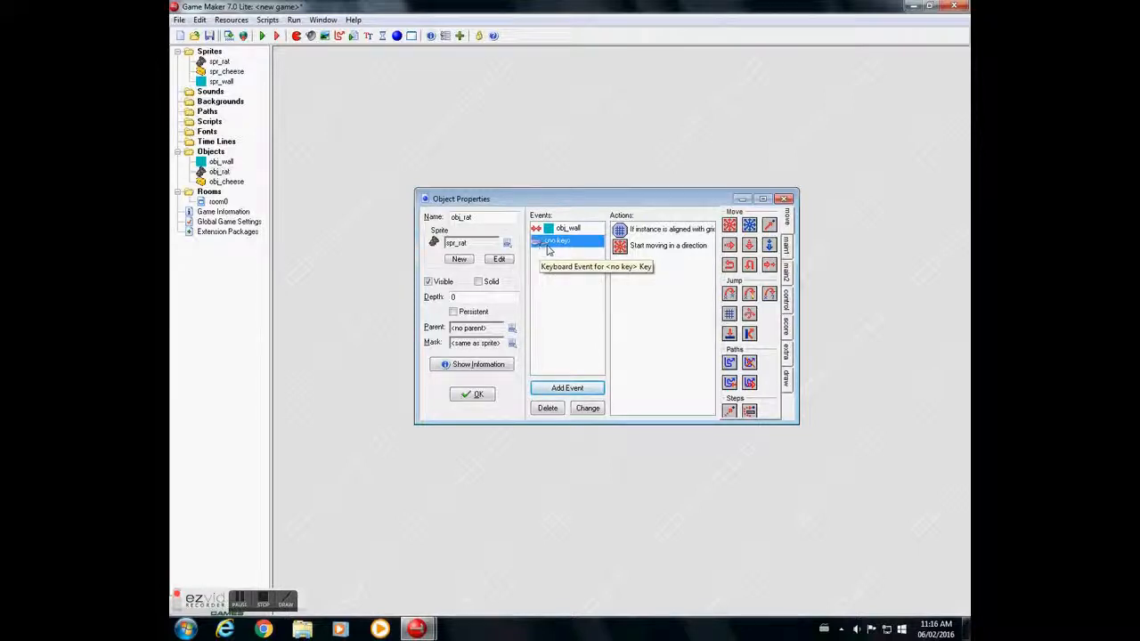
- Add a Left keyboard event to obj_rat with a Check Grid action using horizontal and vertical snap of 32
click(567, 389)
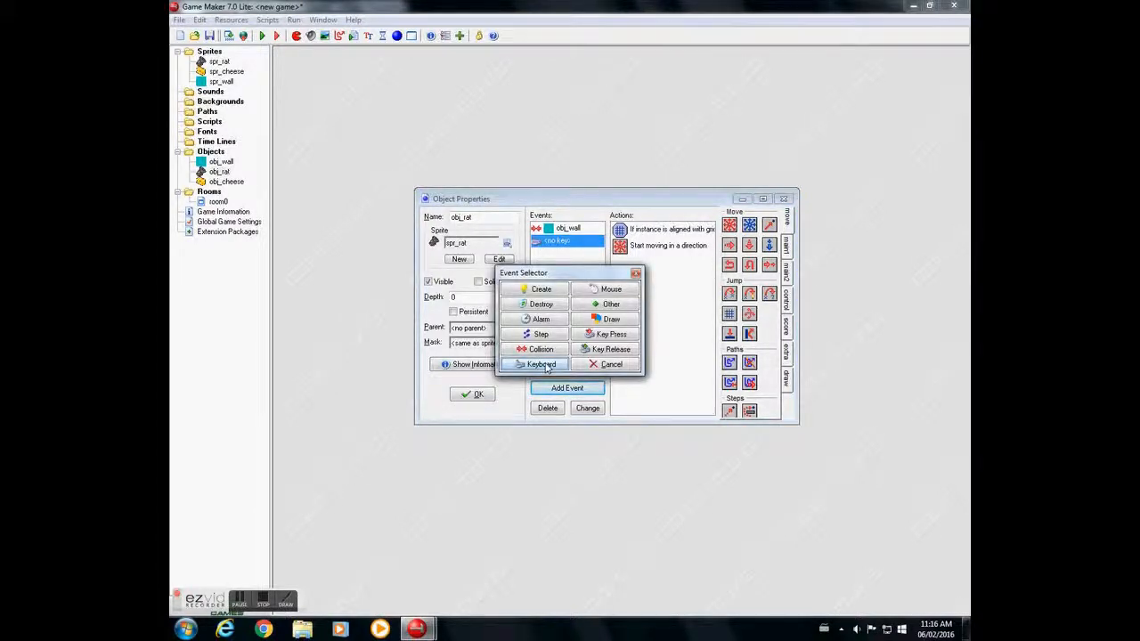
click(546, 367)
click(605, 376)
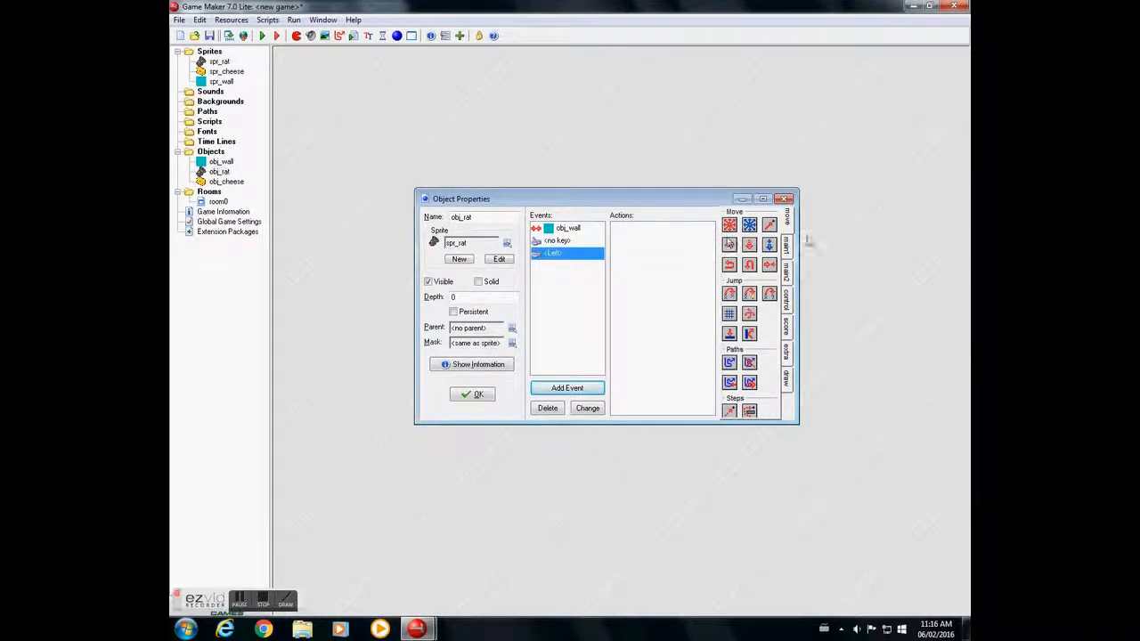
click(788, 303)
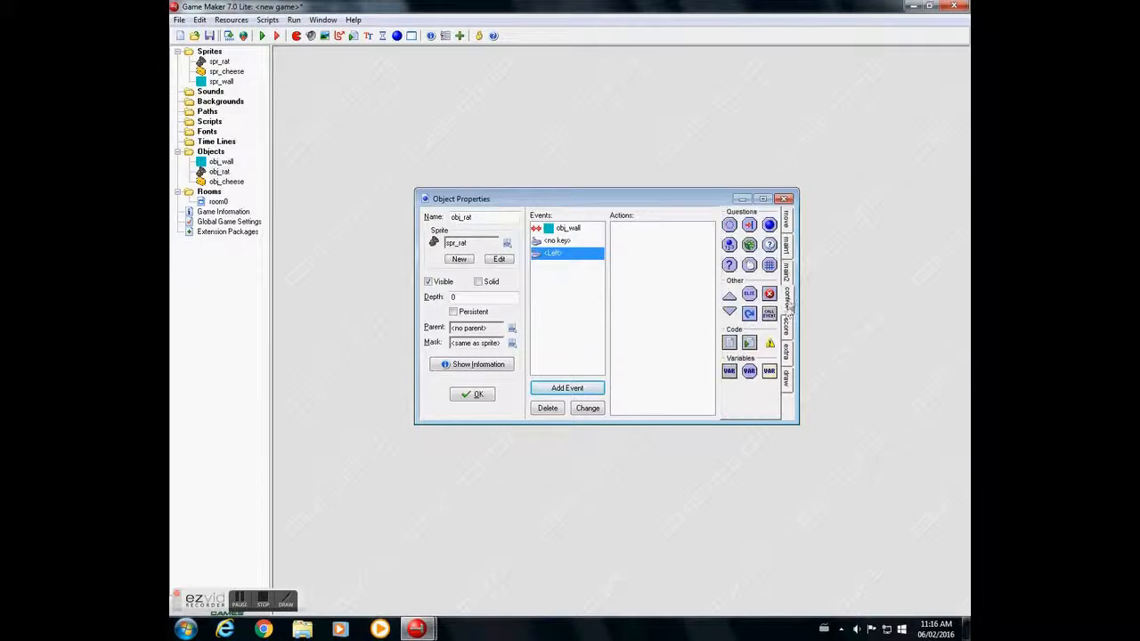
drag(769, 266, 646, 252)
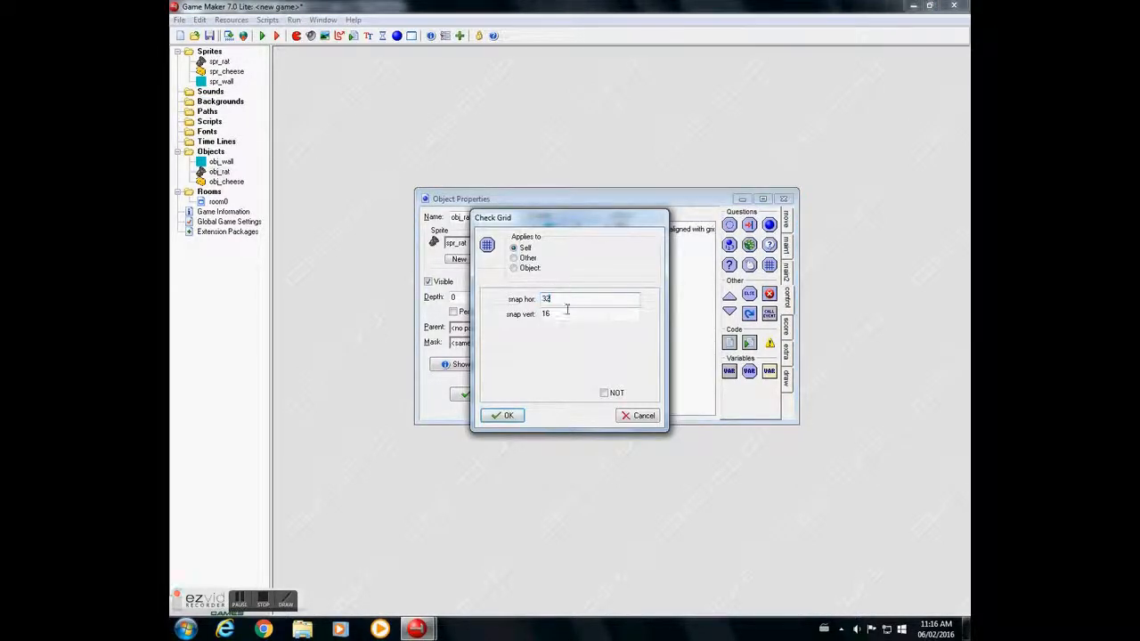
text(32)
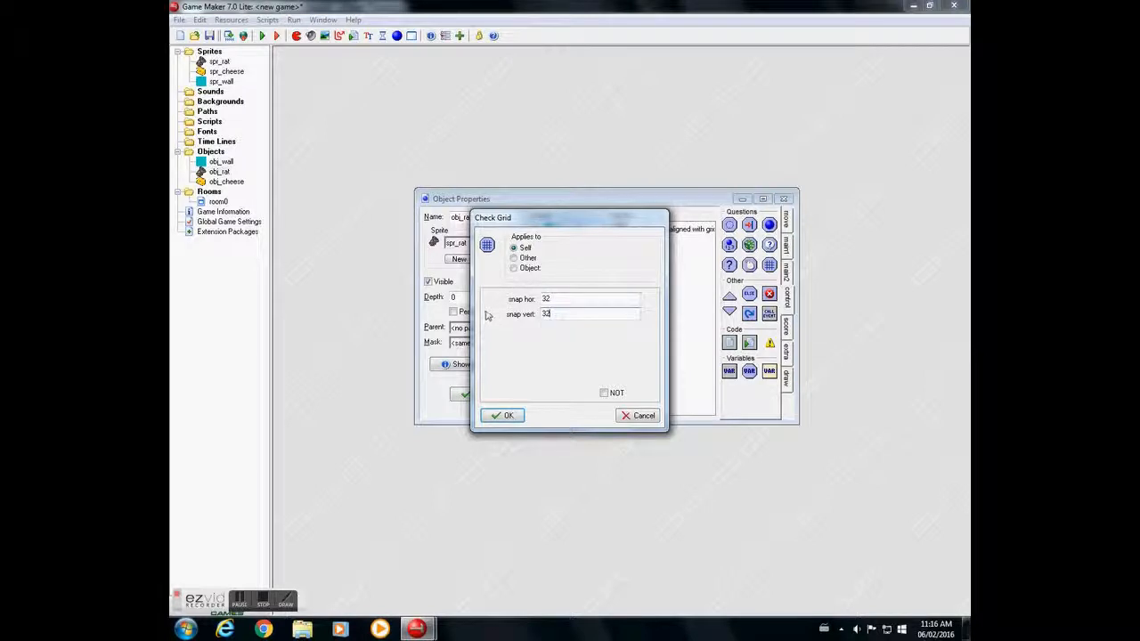
click(502, 415)
- Under the Left event's grid check, add a start-to-end block containing a Move Fixed action with the left direction and speed 4
drag(729, 296, 632, 250)
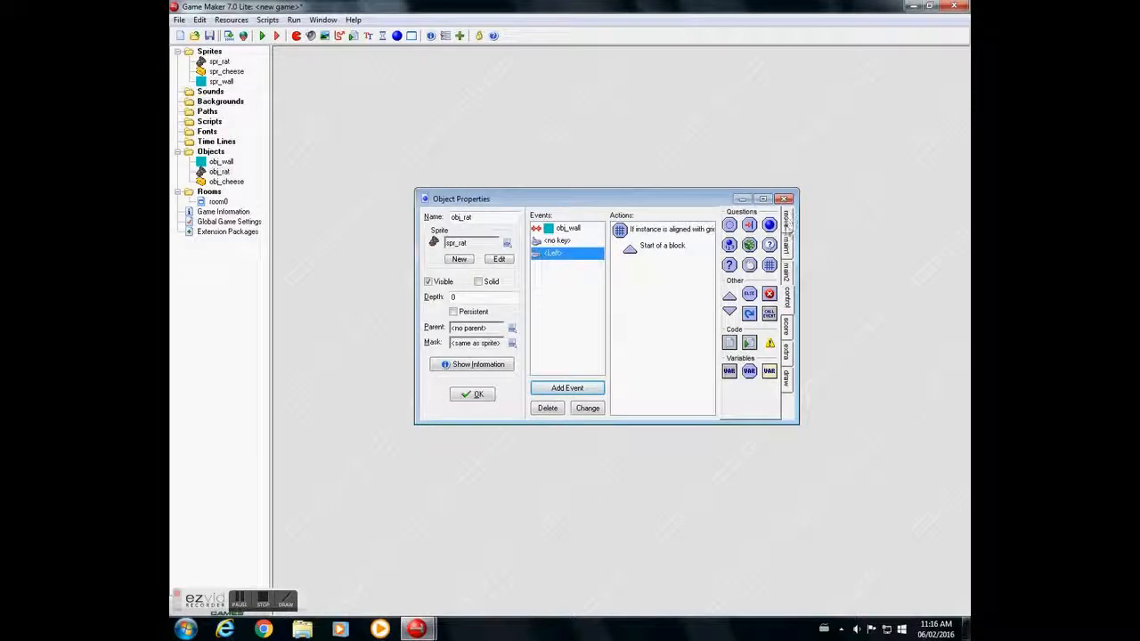
click(787, 222)
drag(729, 225, 637, 267)
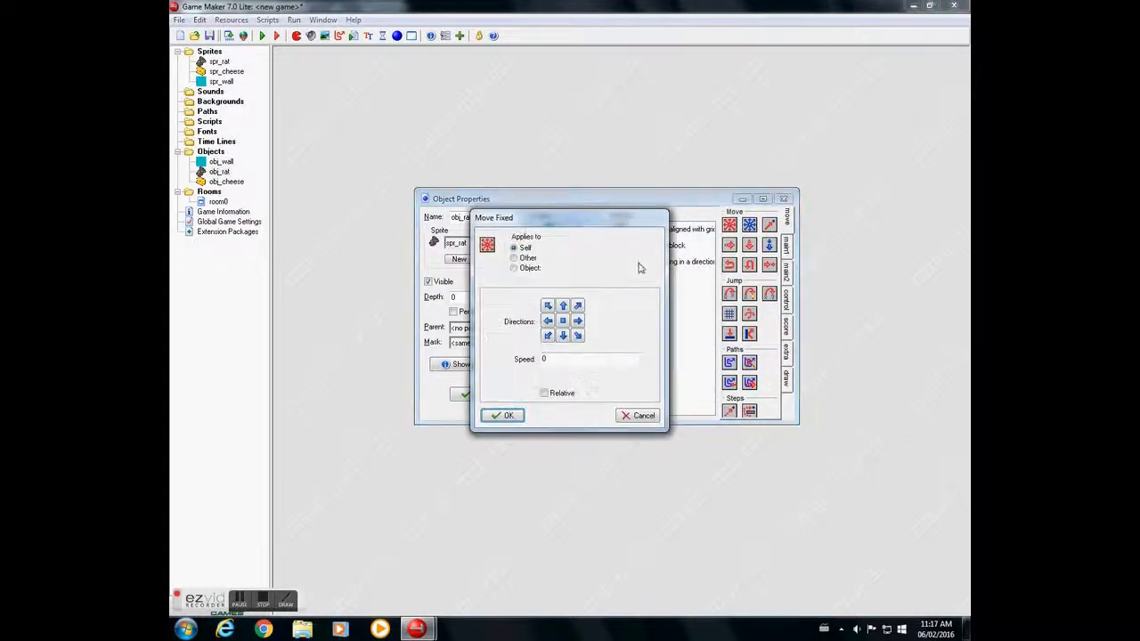
click(548, 326)
drag(560, 359, 479, 359)
text(4)
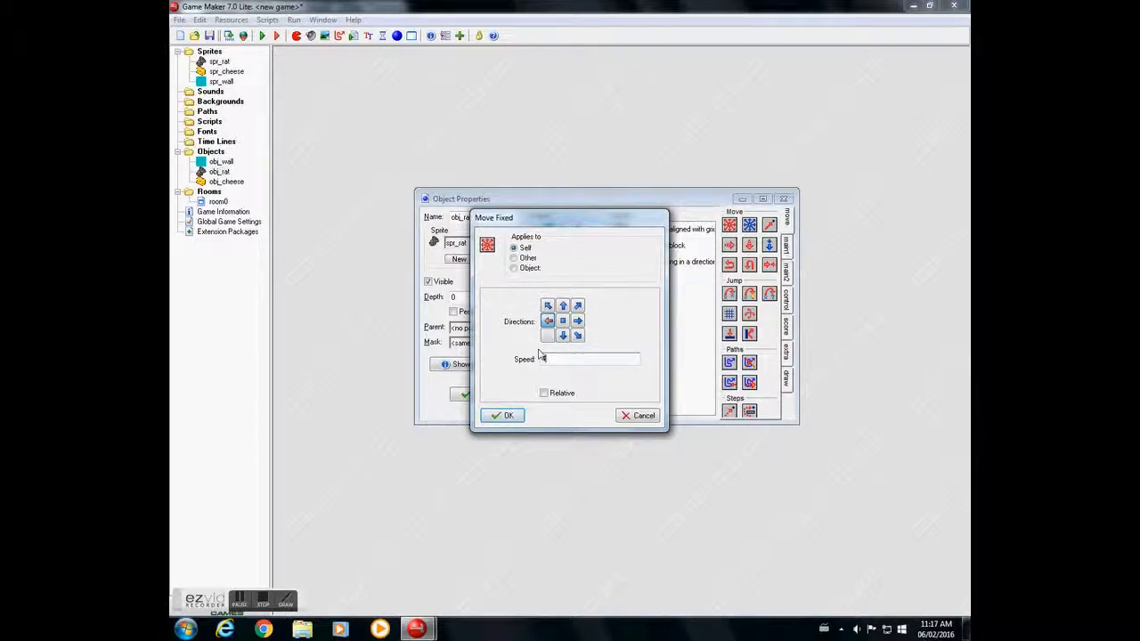
click(503, 414)
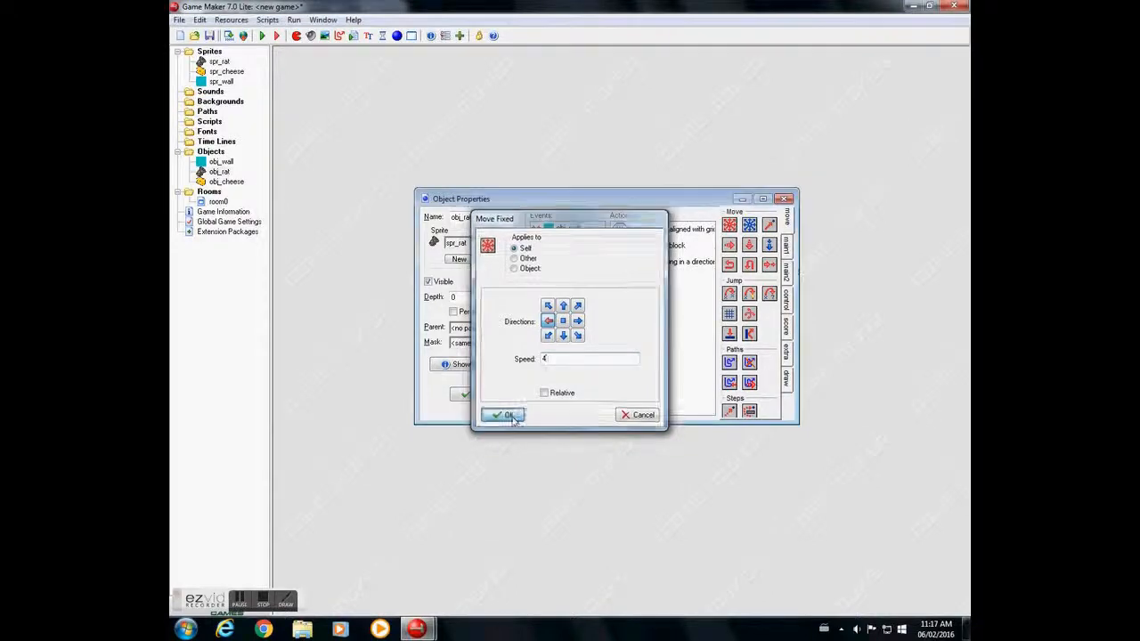
click(787, 295)
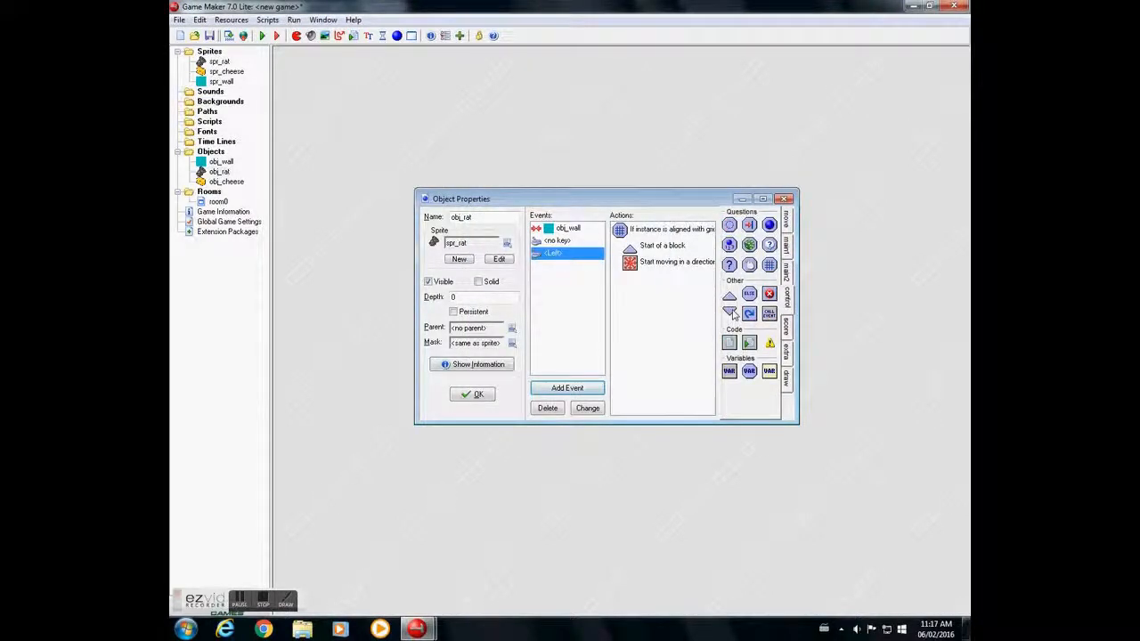
drag(691, 309, 629, 293)
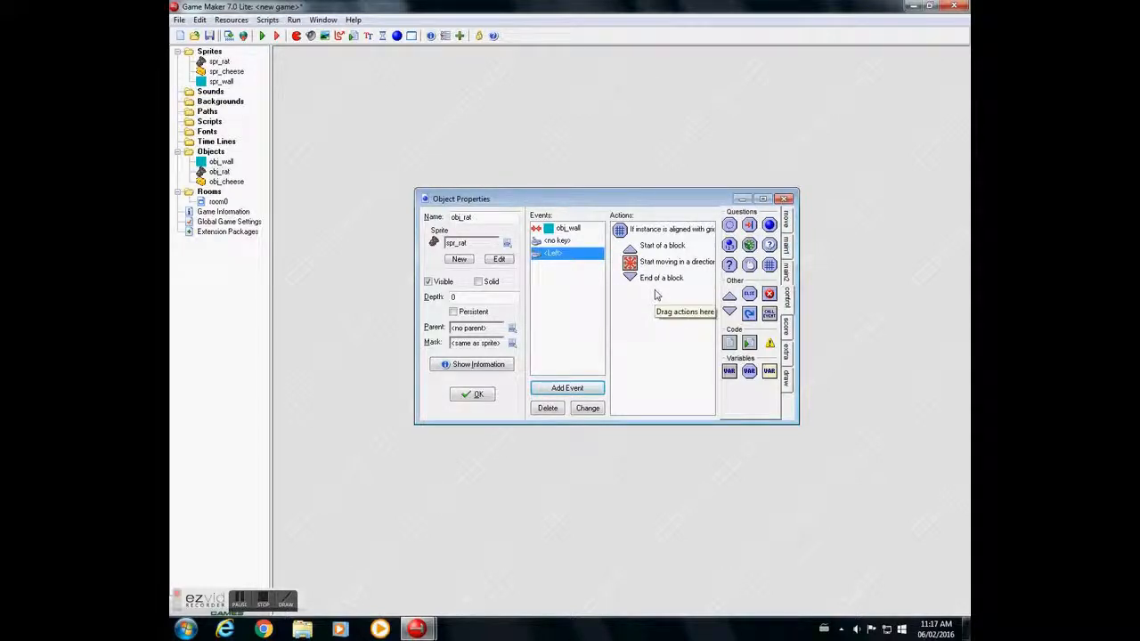
- Add a Right keyboard event to obj_rat with a Check Grid action using horizontal and vertical snap of 32
click(577, 390)
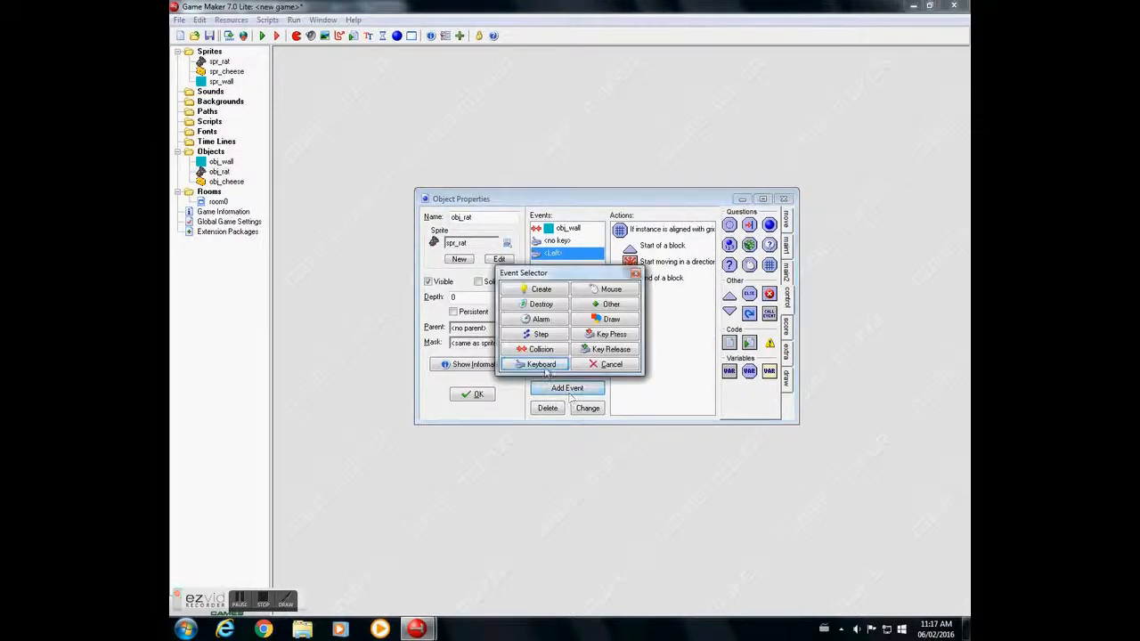
click(541, 365)
click(578, 390)
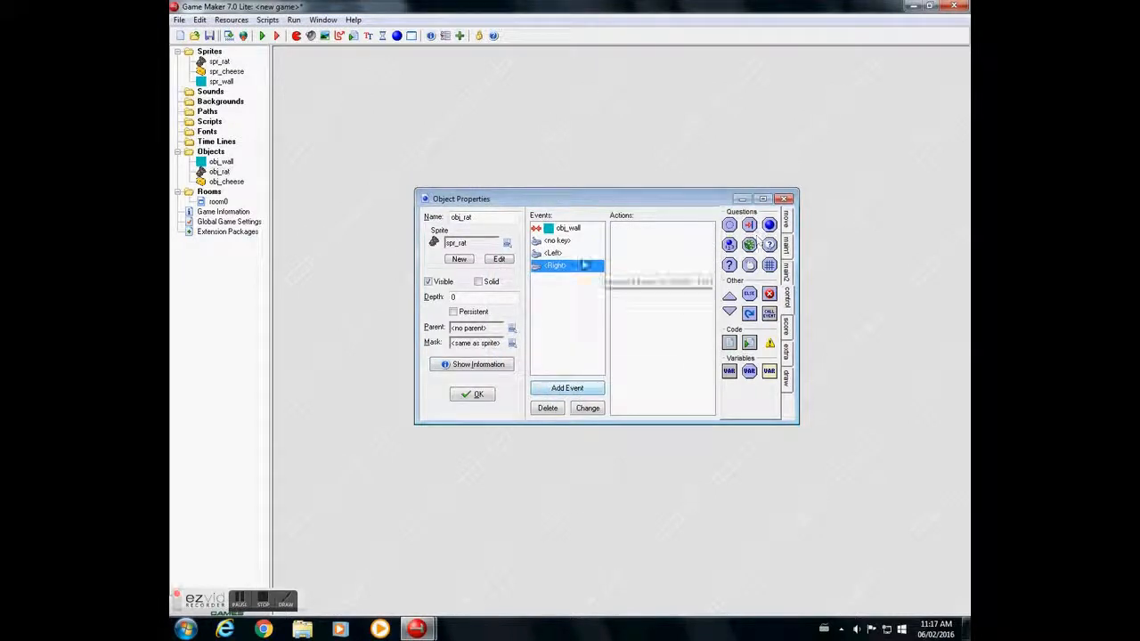
drag(769, 264, 667, 265)
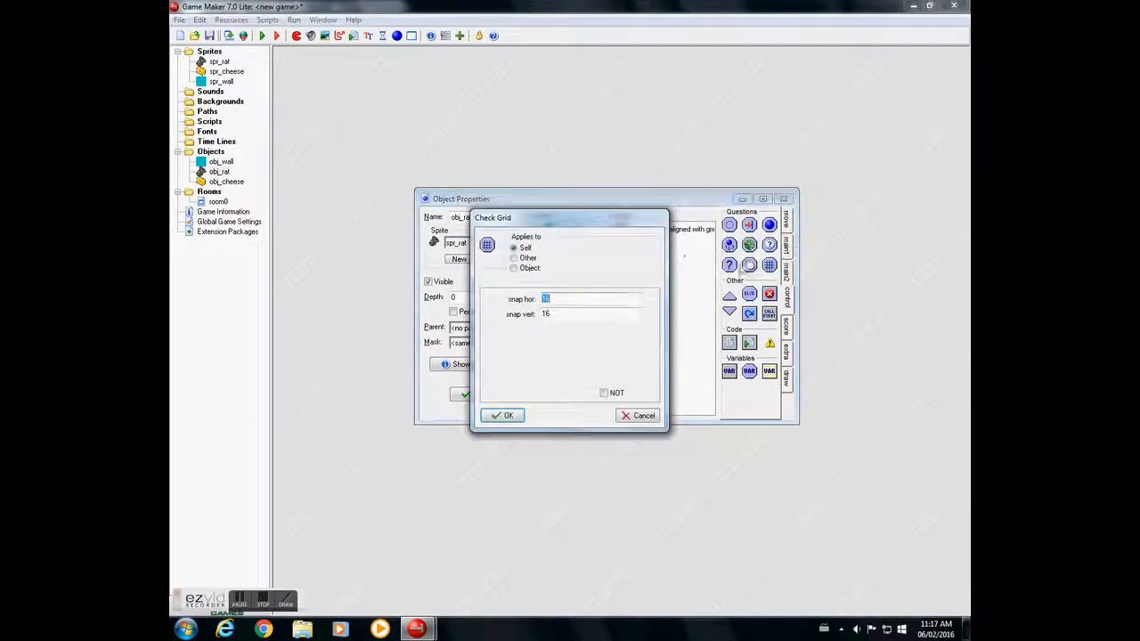
text(2)
key(Tab)
text(32)
click(504, 415)
- Under the Right event's grid check, add a start-to-end block containing a Move Fixed action with the right direction and speed 4
drag(729, 294, 634, 267)
click(786, 220)
drag(729, 225, 632, 282)
drag(560, 358, 395, 356)
text(4)
click(509, 420)
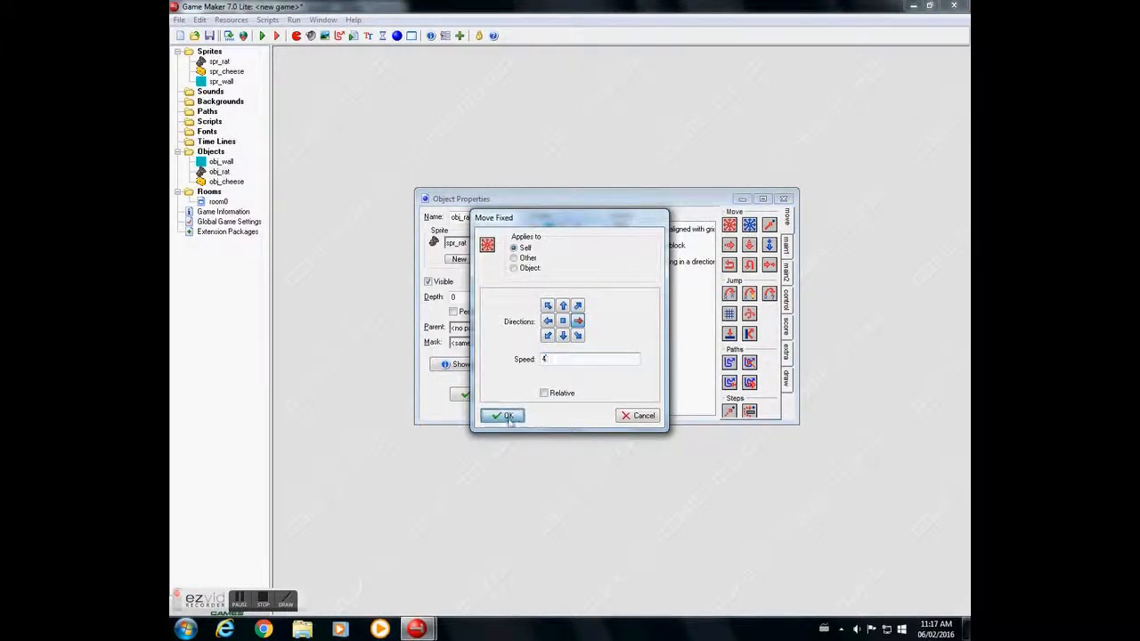
click(788, 267)
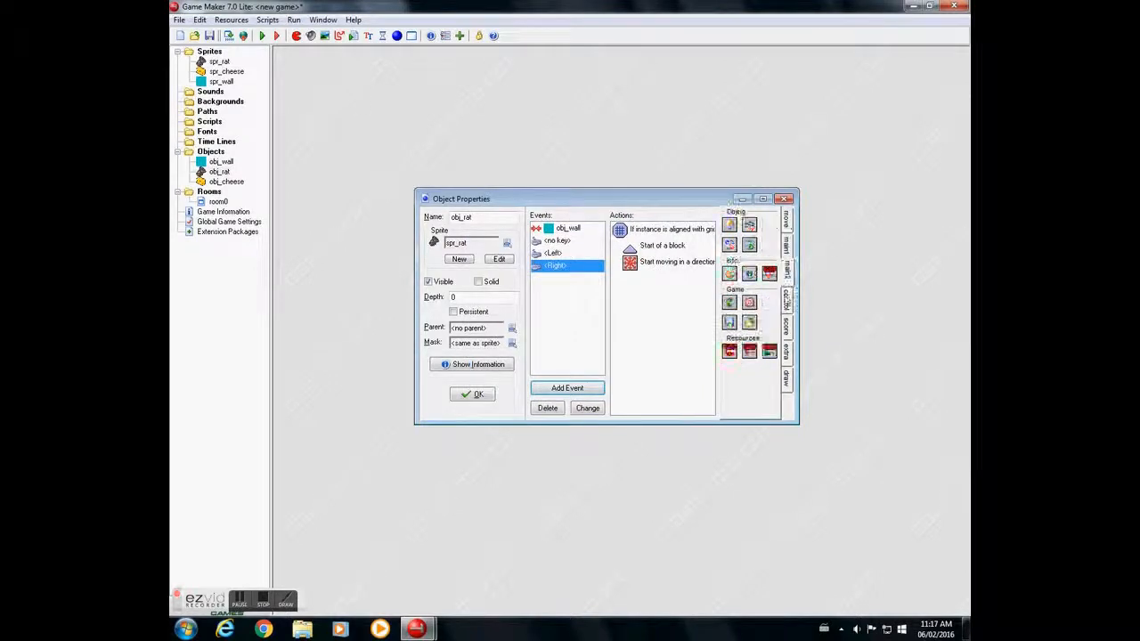
click(786, 298)
drag(729, 312, 634, 282)
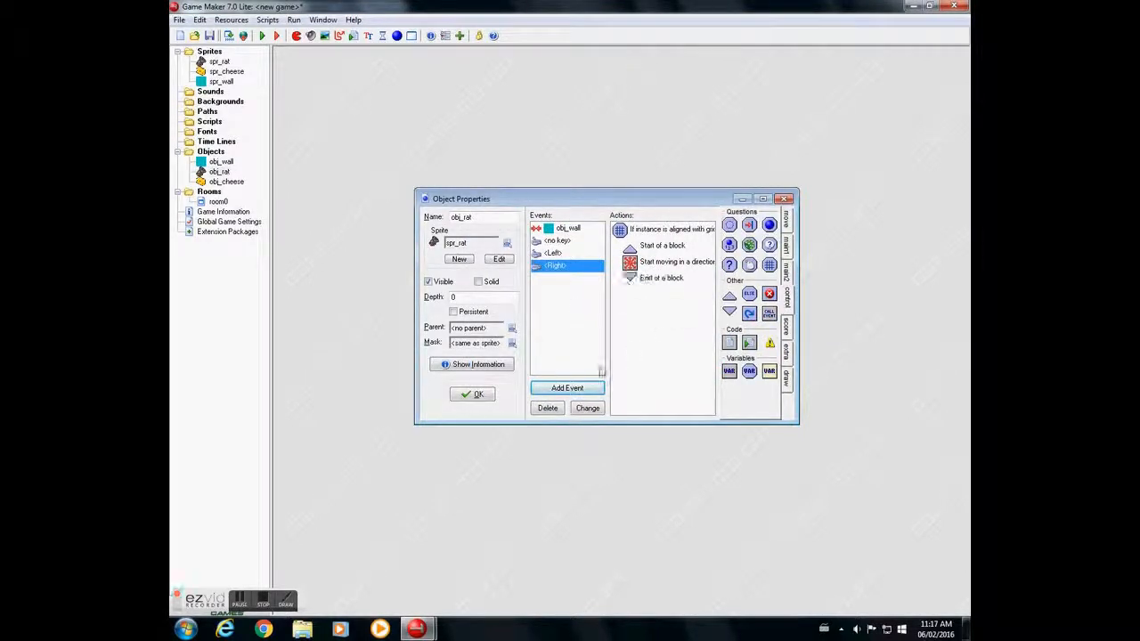
click(577, 389)
click(540, 364)
click(582, 388)
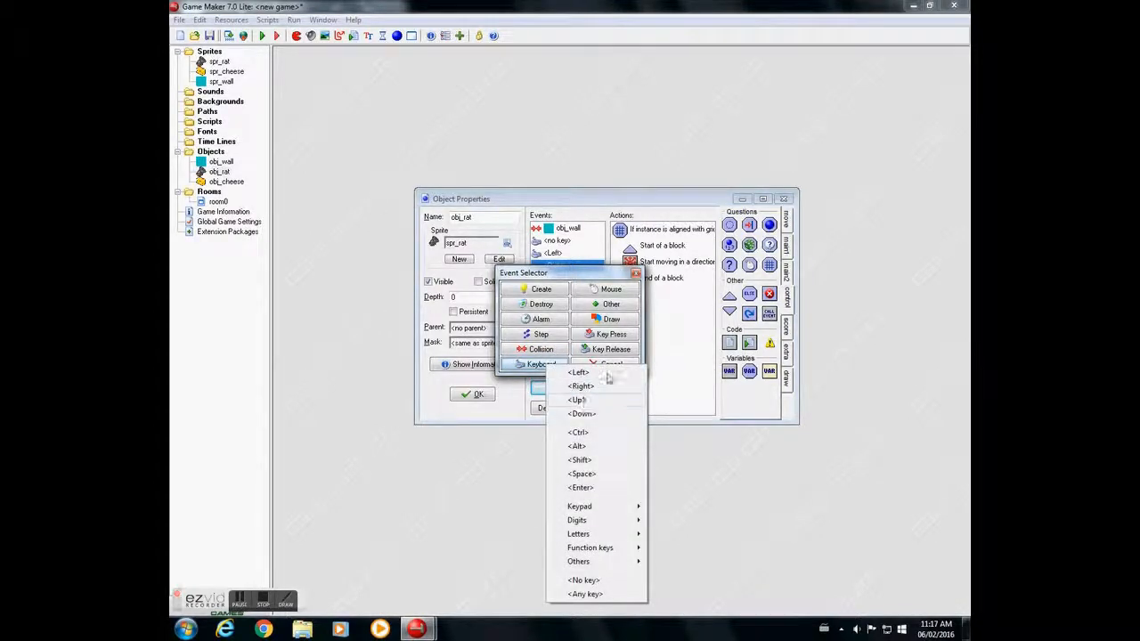
- Duplicate the Right keyboard event as an Up keyboard event and set its Move Fixed direction to up
right_click(579, 266)
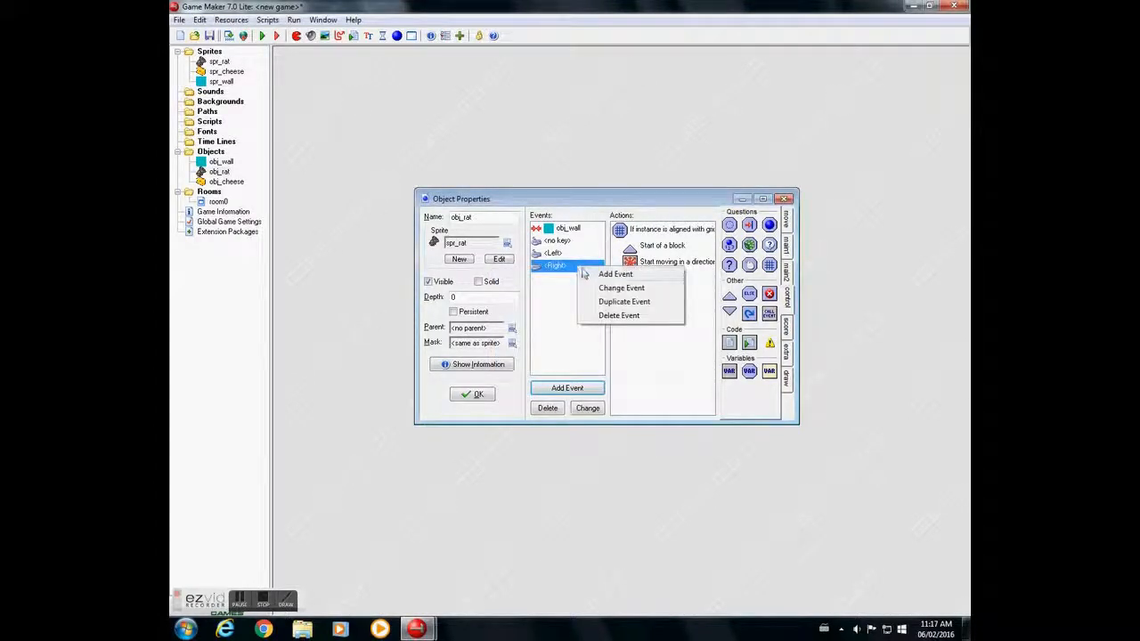
click(618, 301)
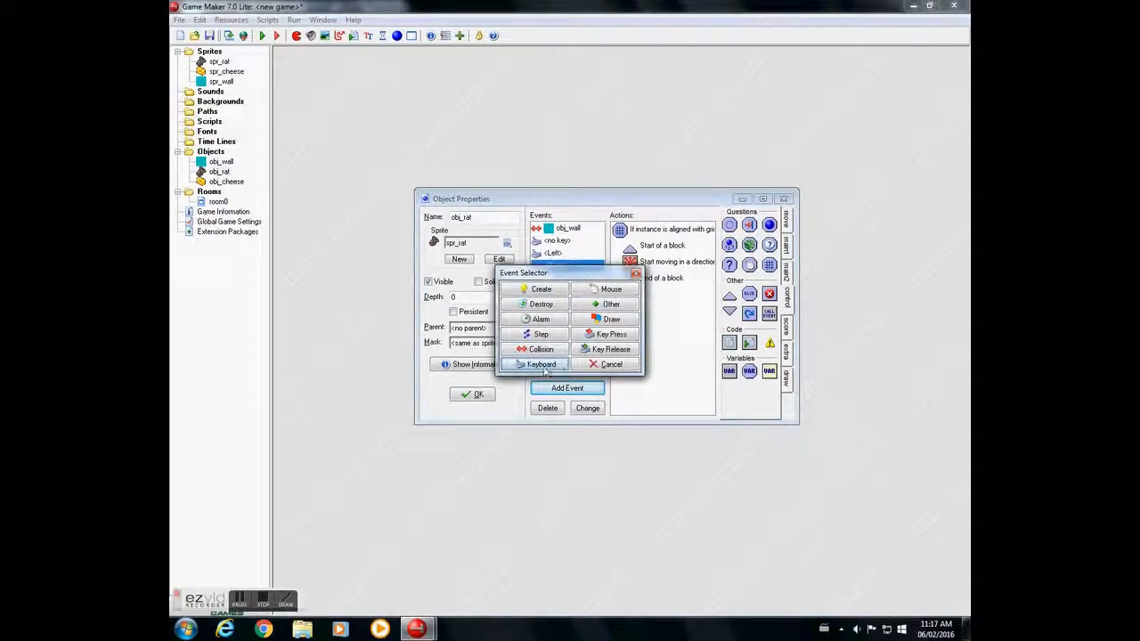
click(542, 365)
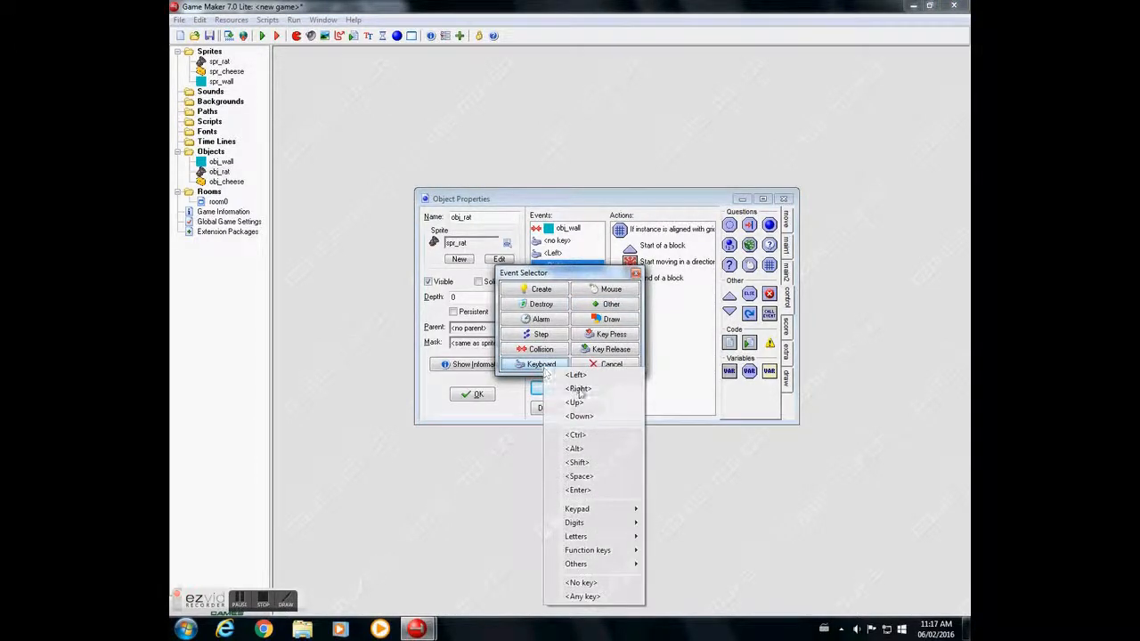
click(577, 403)
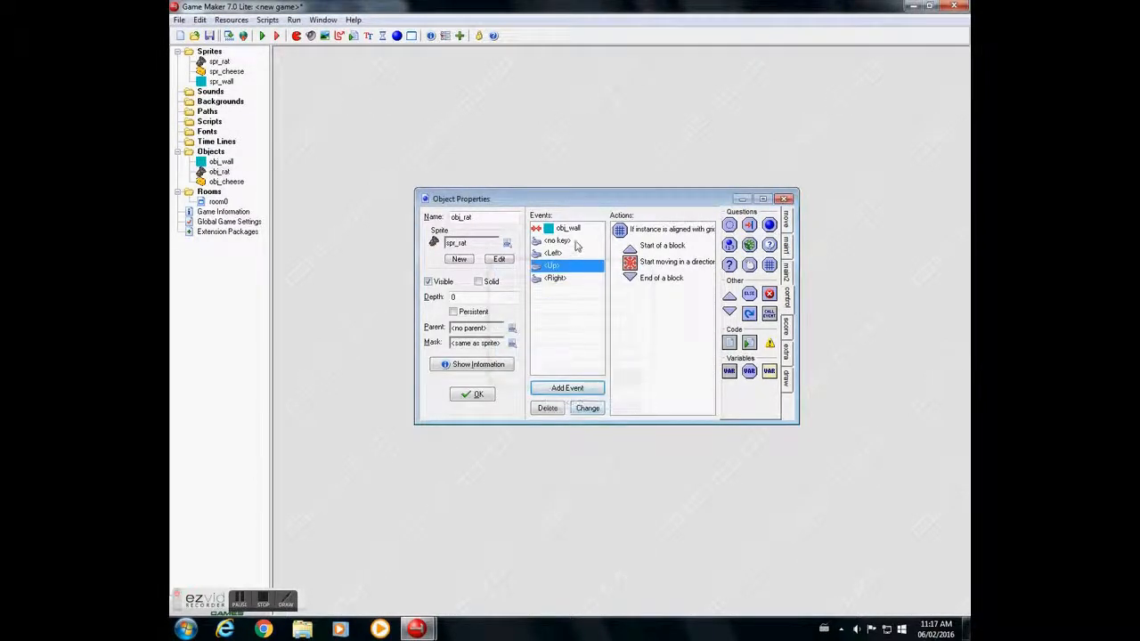
double_click(647, 265)
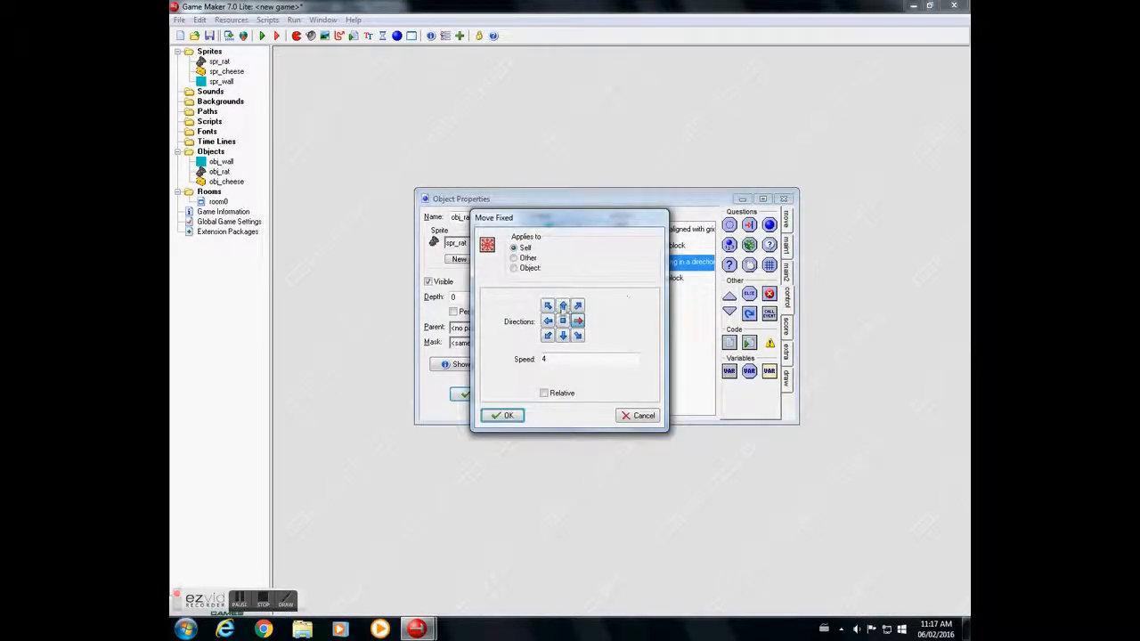
click(503, 415)
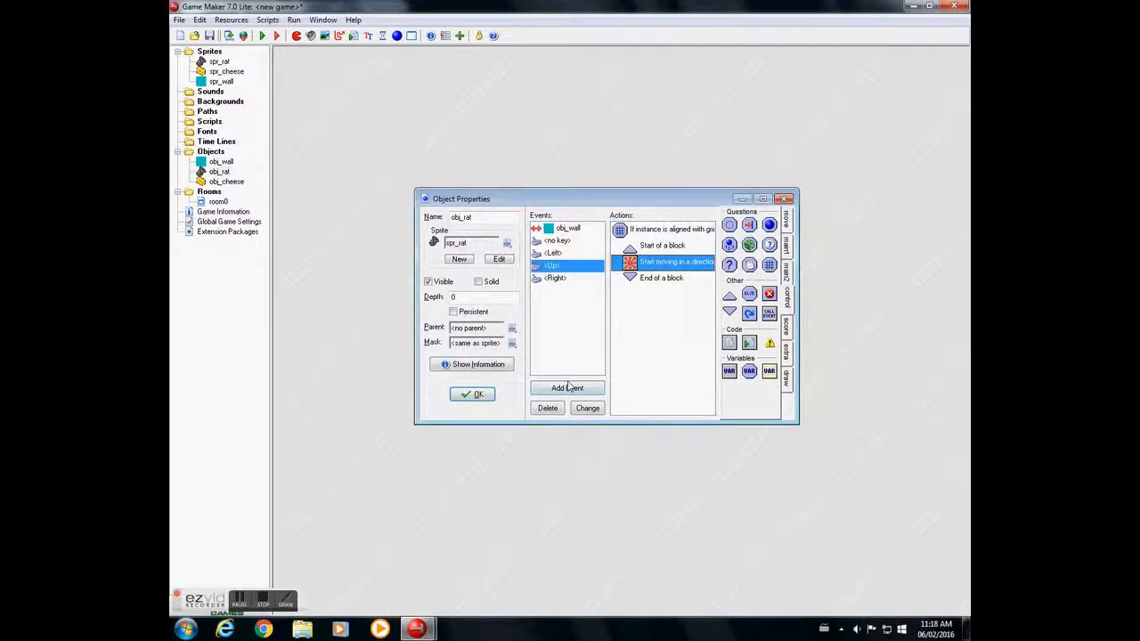
- Duplicate the Right keyboard event as a Down keyboard event and set its Move Fixed direction to down
right_click(562, 281)
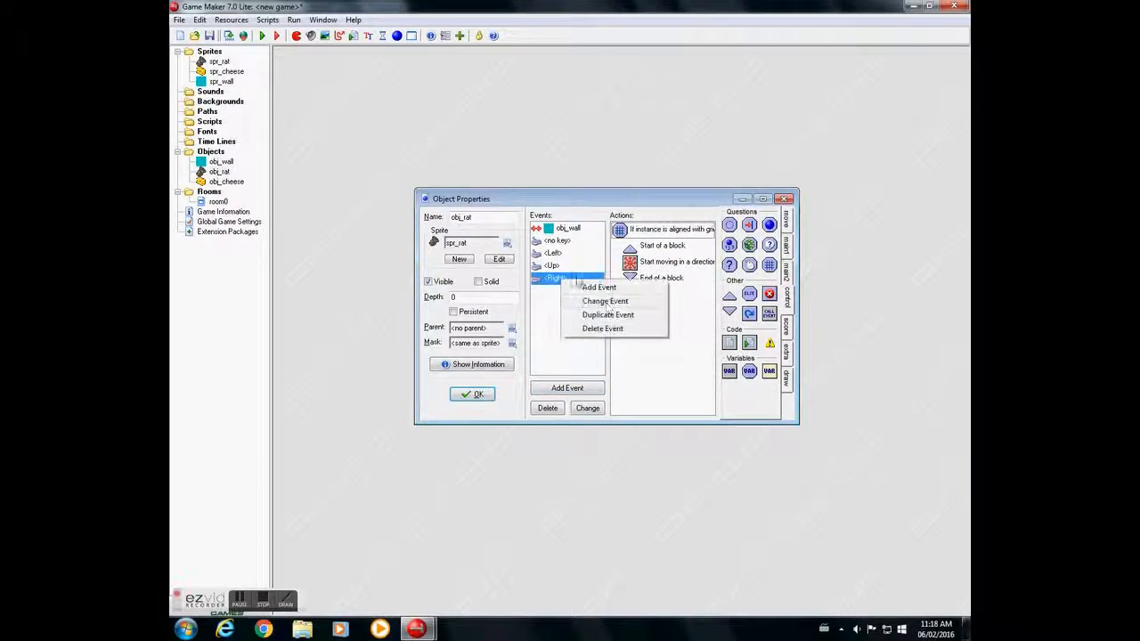
click(608, 316)
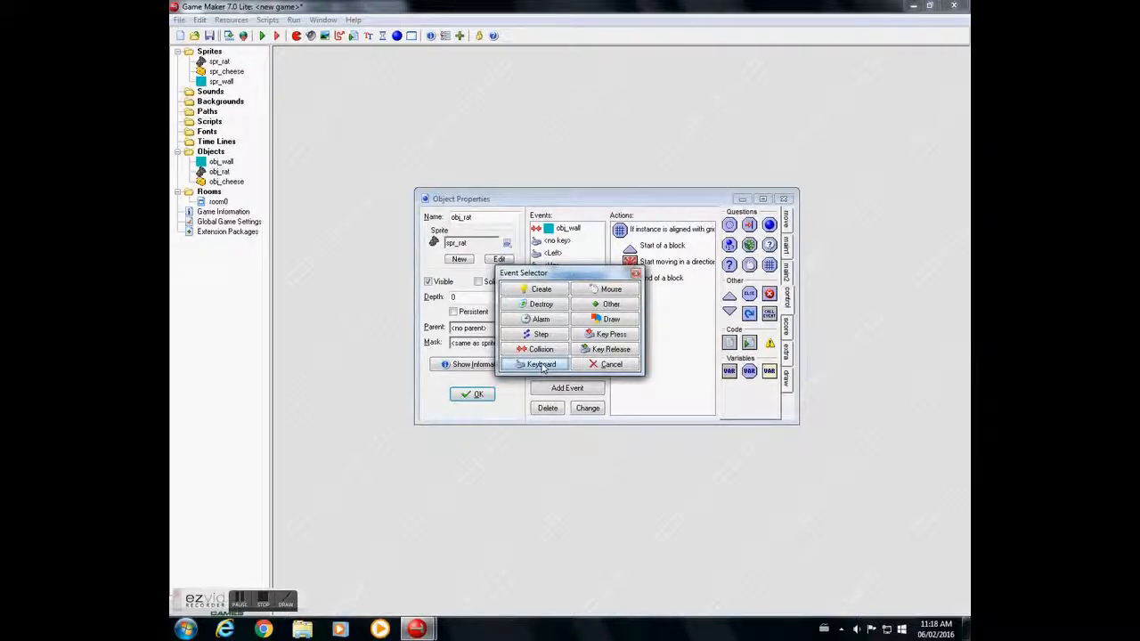
click(541, 365)
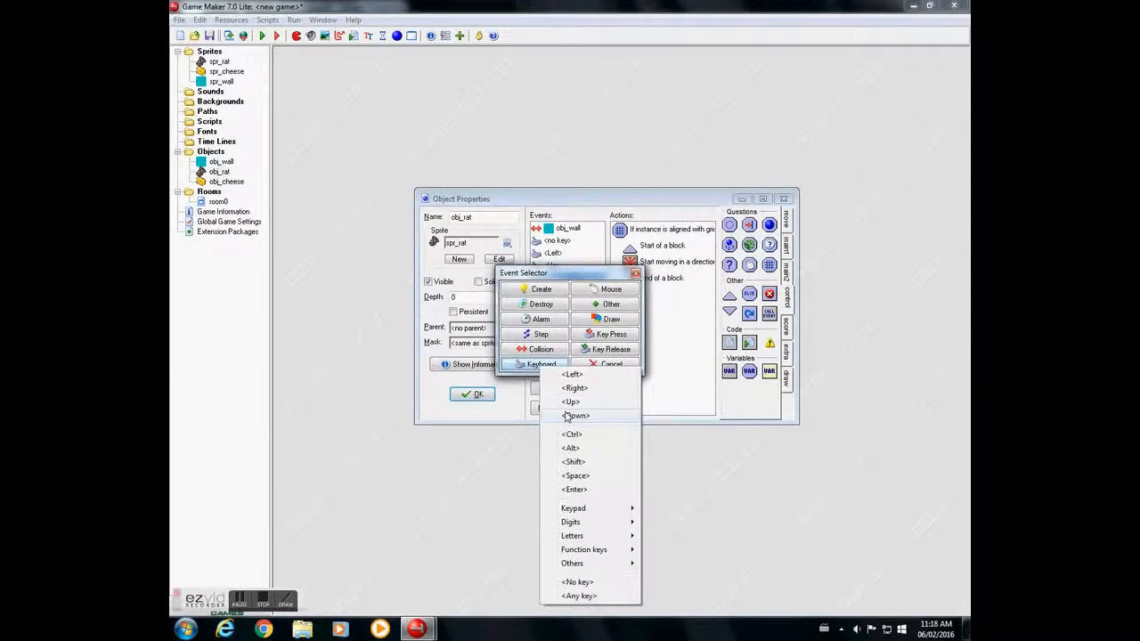
click(567, 416)
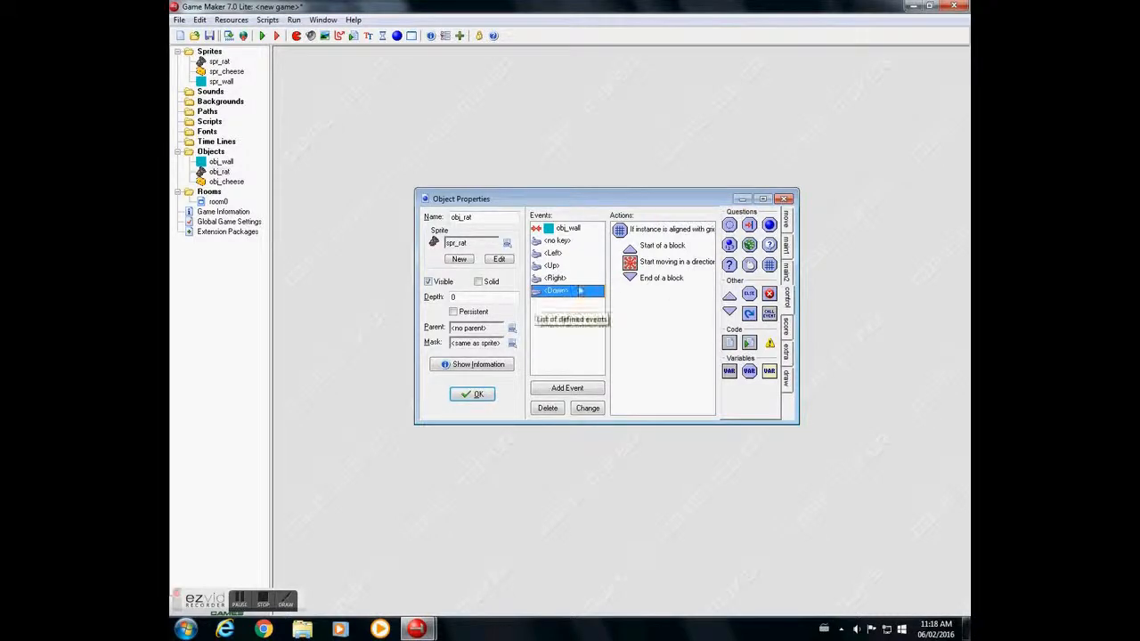
double_click(655, 263)
click(578, 322)
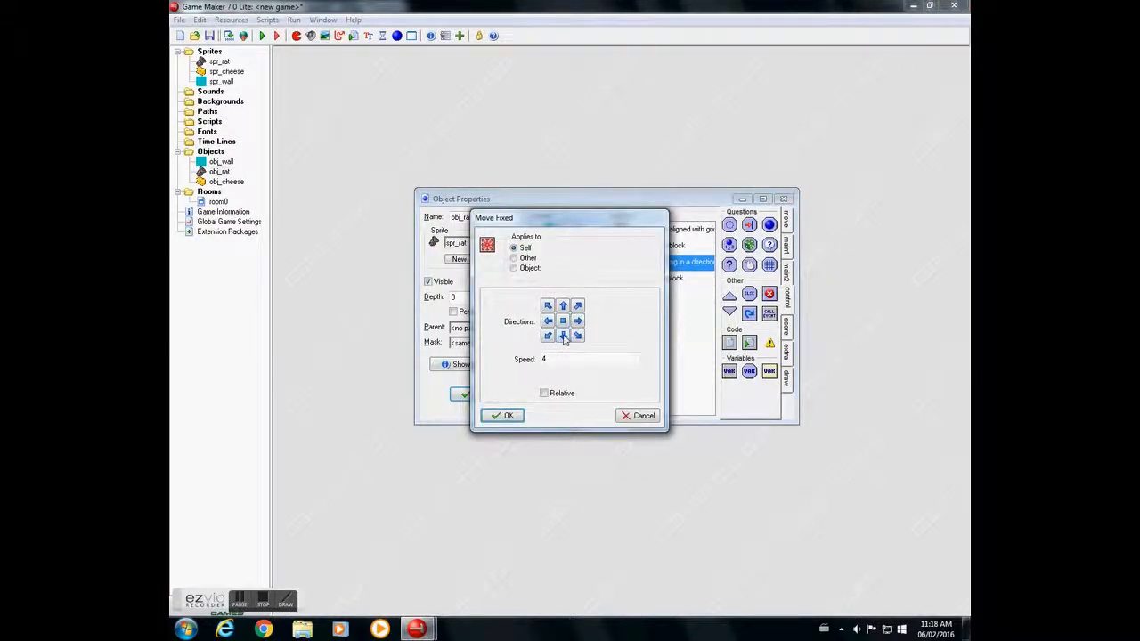
click(503, 416)
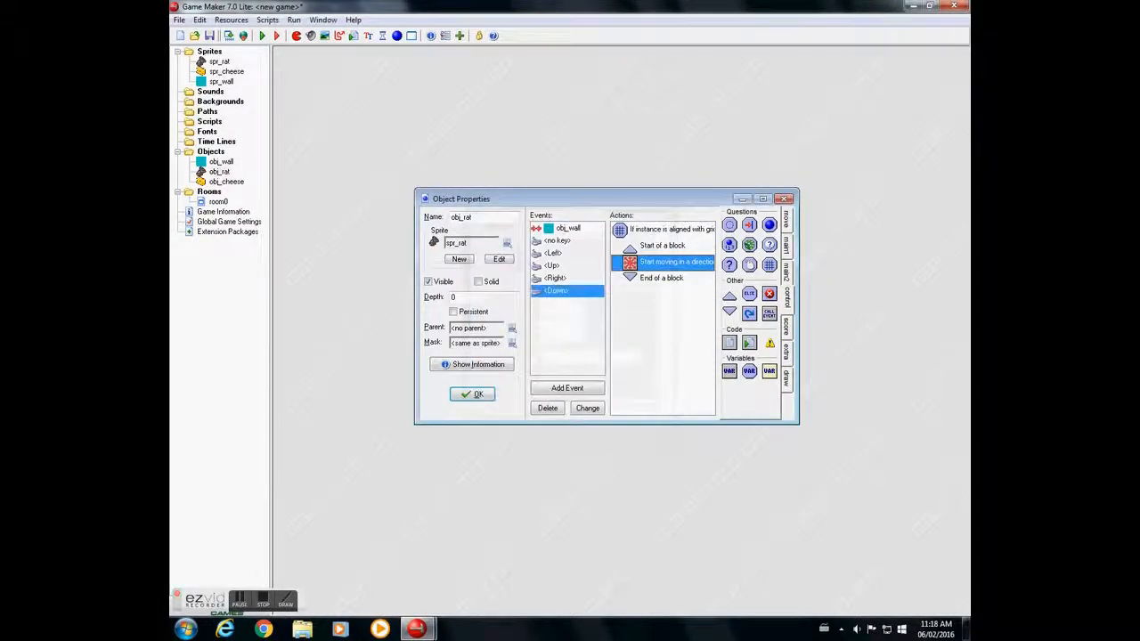
- Check the action settings in obj_rat's obj_wall collision event and its no key event
click(563, 230)
double_click(663, 230)
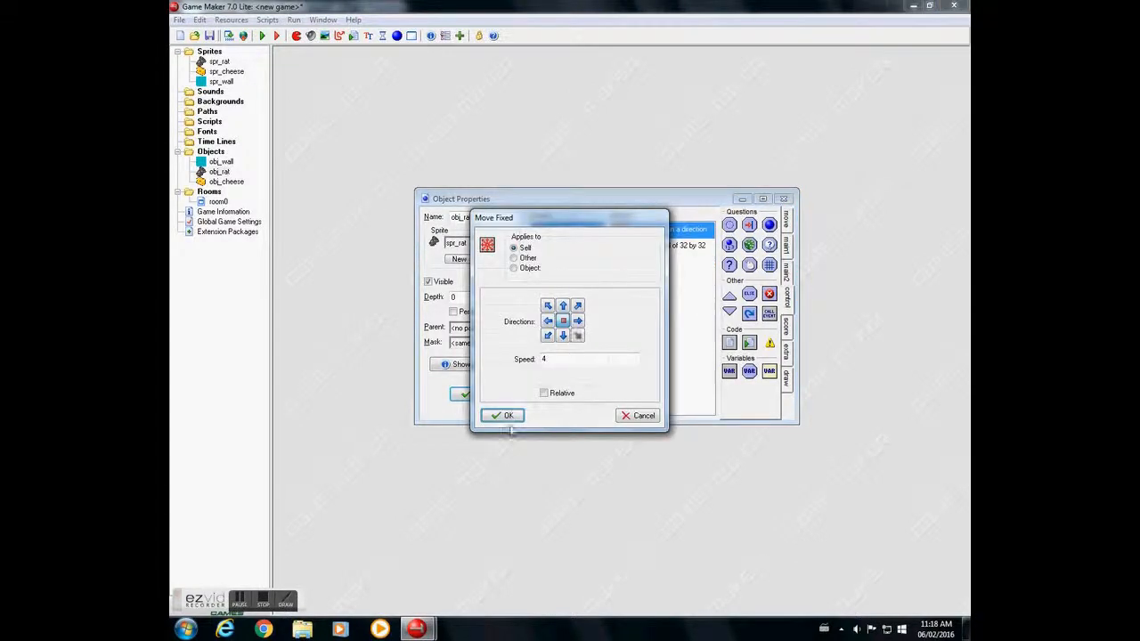
click(502, 415)
double_click(690, 245)
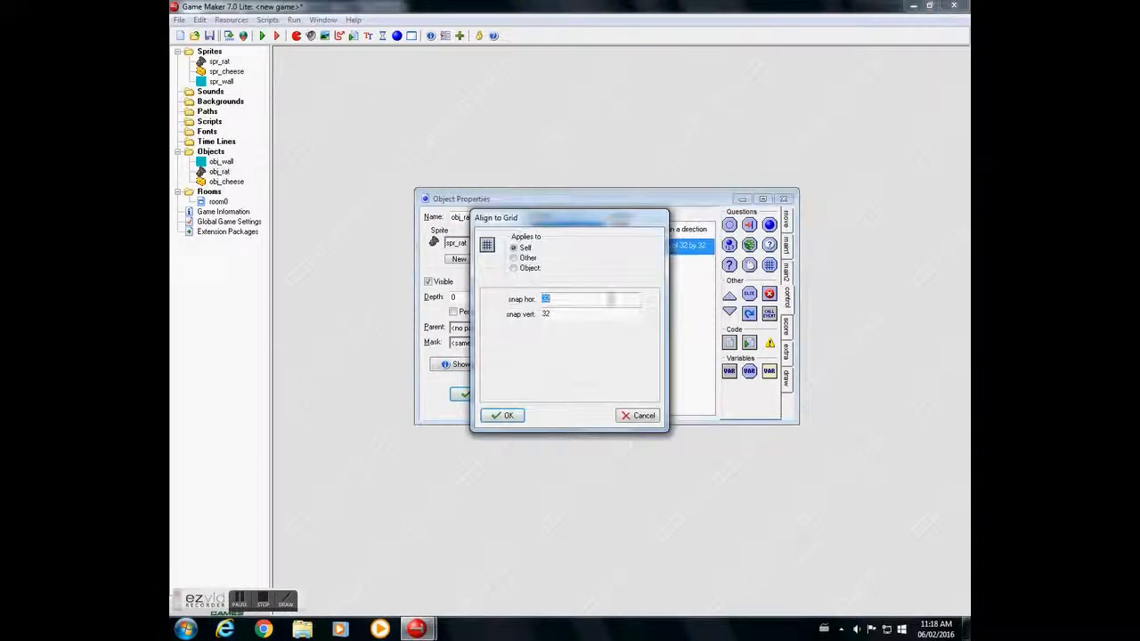
click(502, 416)
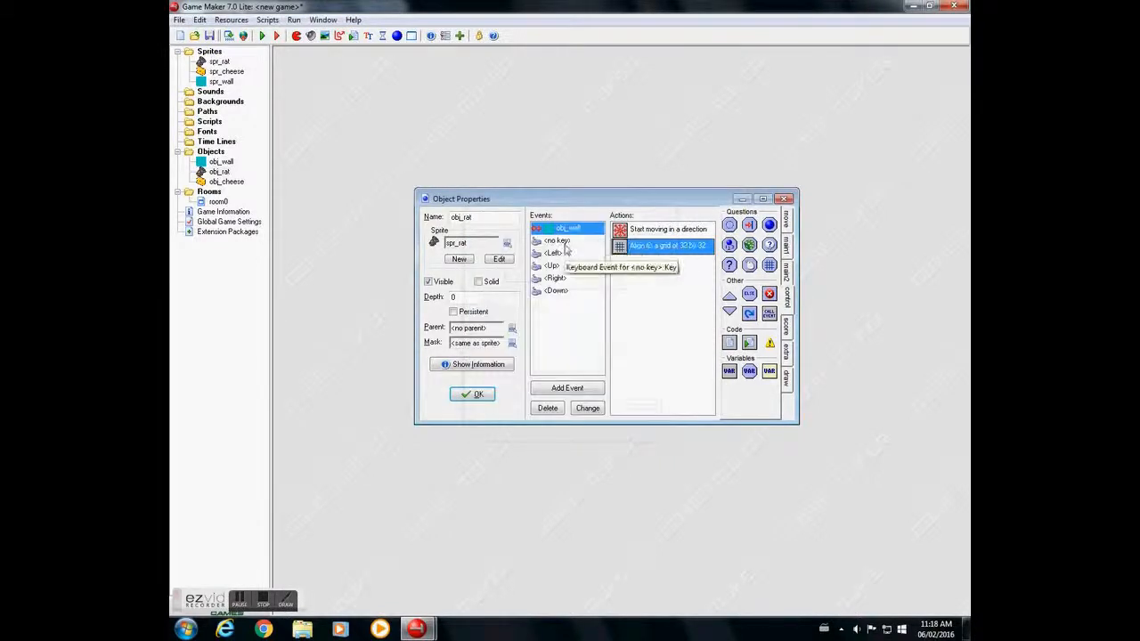
drag(687, 245, 691, 233)
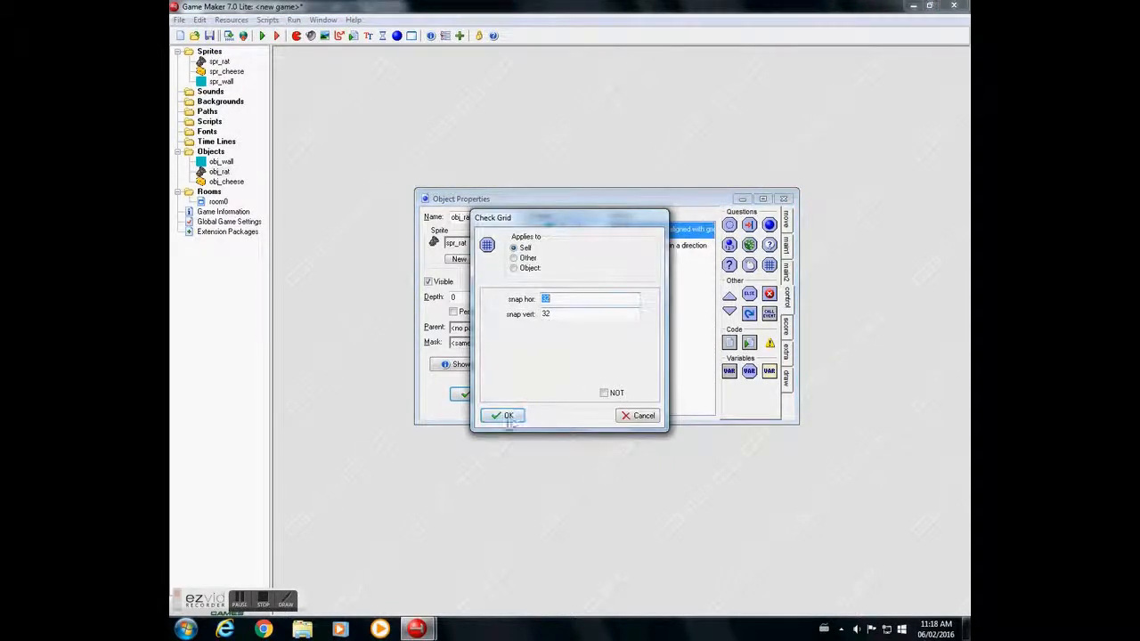
click(504, 417)
double_click(654, 245)
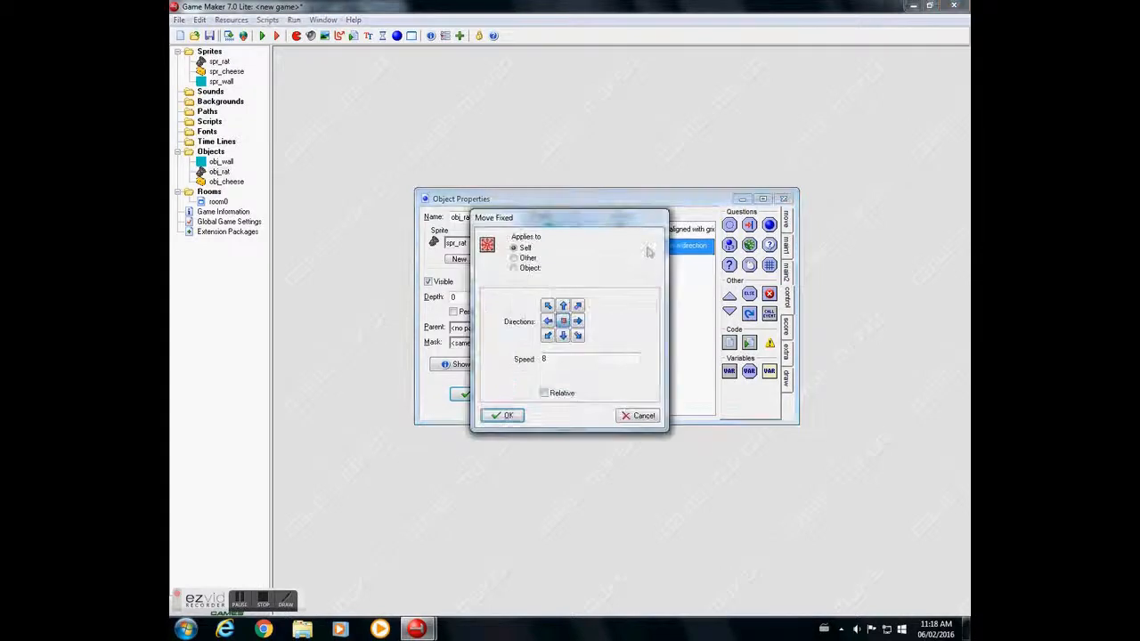
click(501, 421)
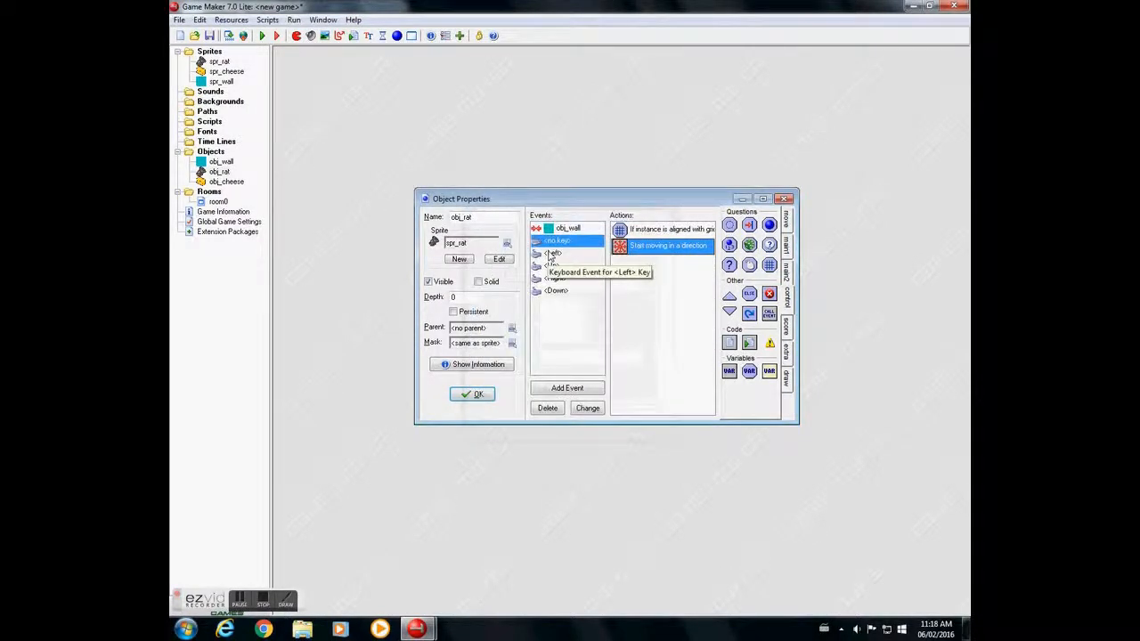
- Check the grid snap and Move Fixed settings in the Left and Up keyboard events
click(550, 255)
click(660, 235)
double_click(659, 235)
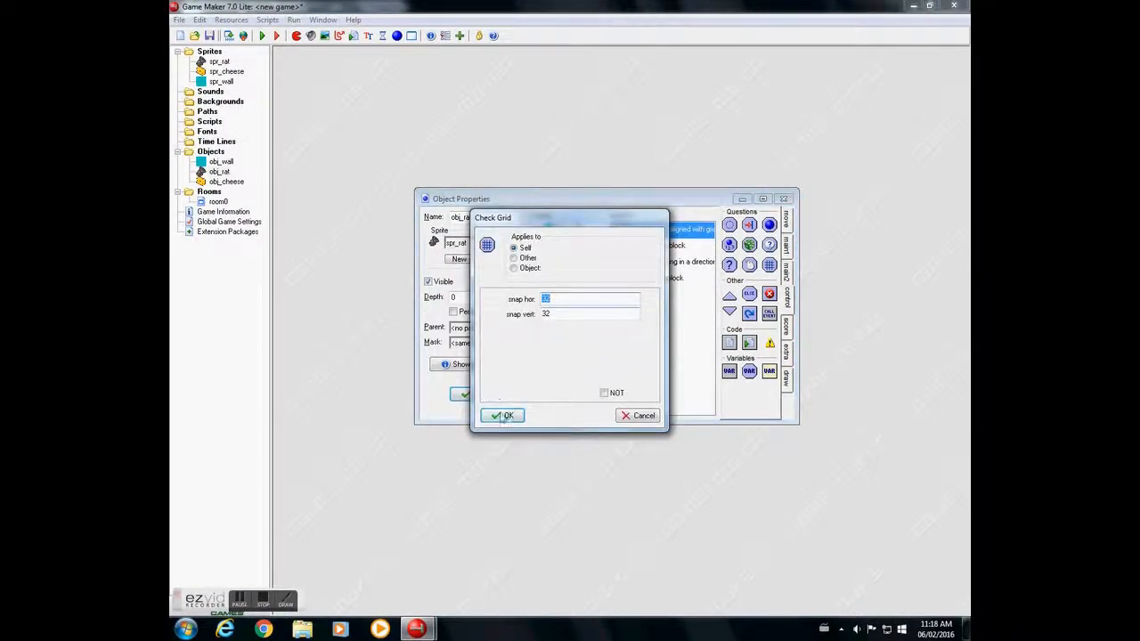
click(503, 416)
double_click(690, 262)
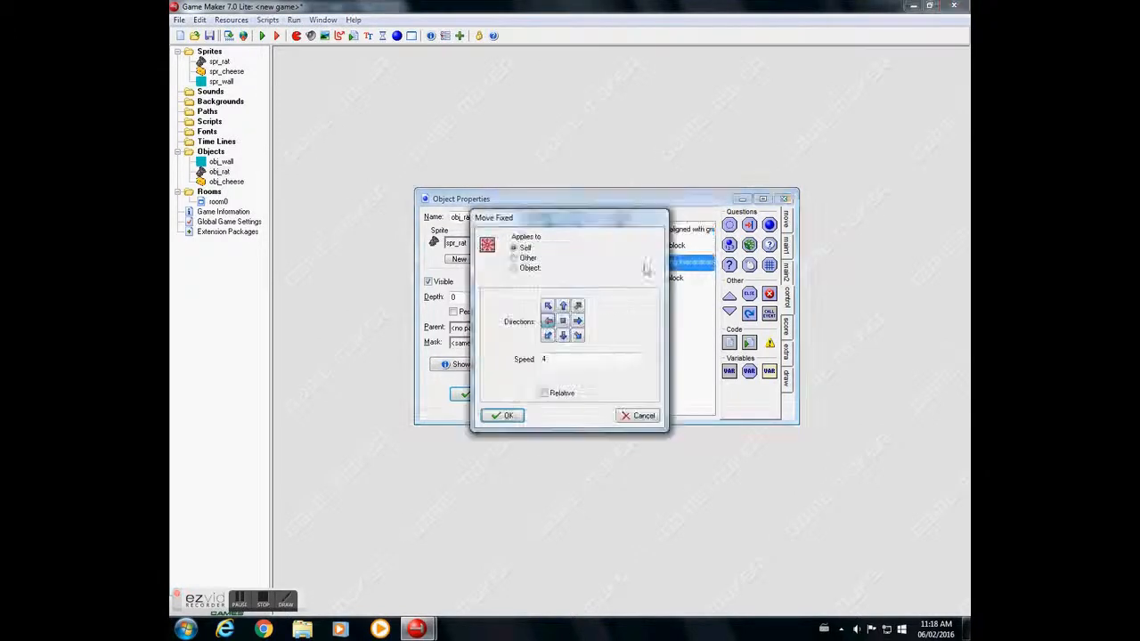
click(503, 418)
click(552, 265)
click(674, 232)
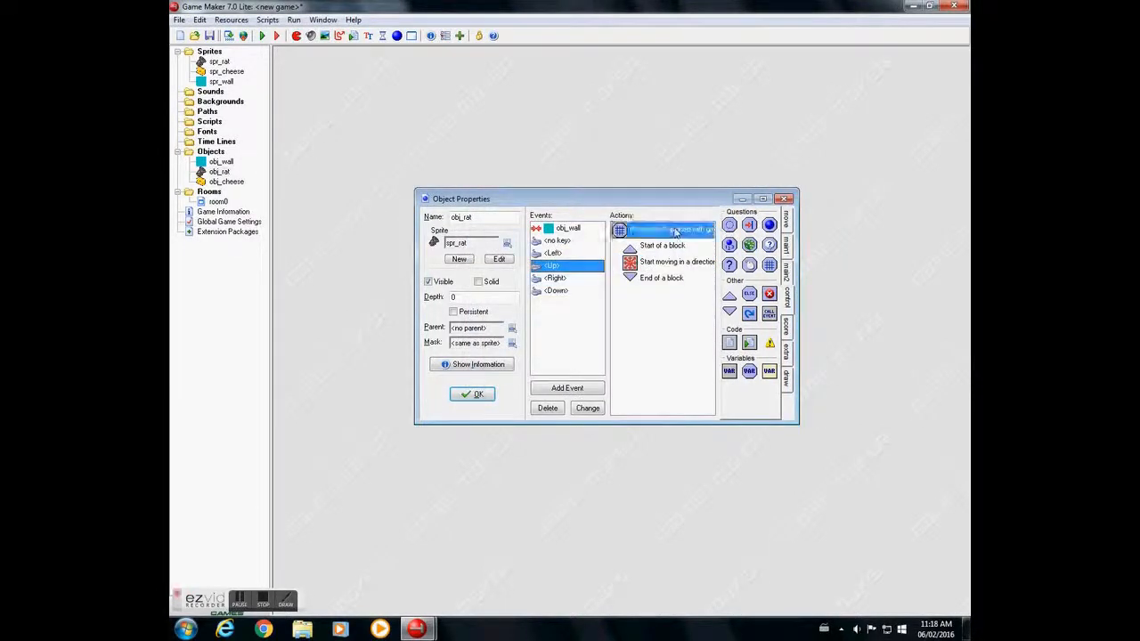
double_click(674, 233)
click(506, 417)
double_click(690, 262)
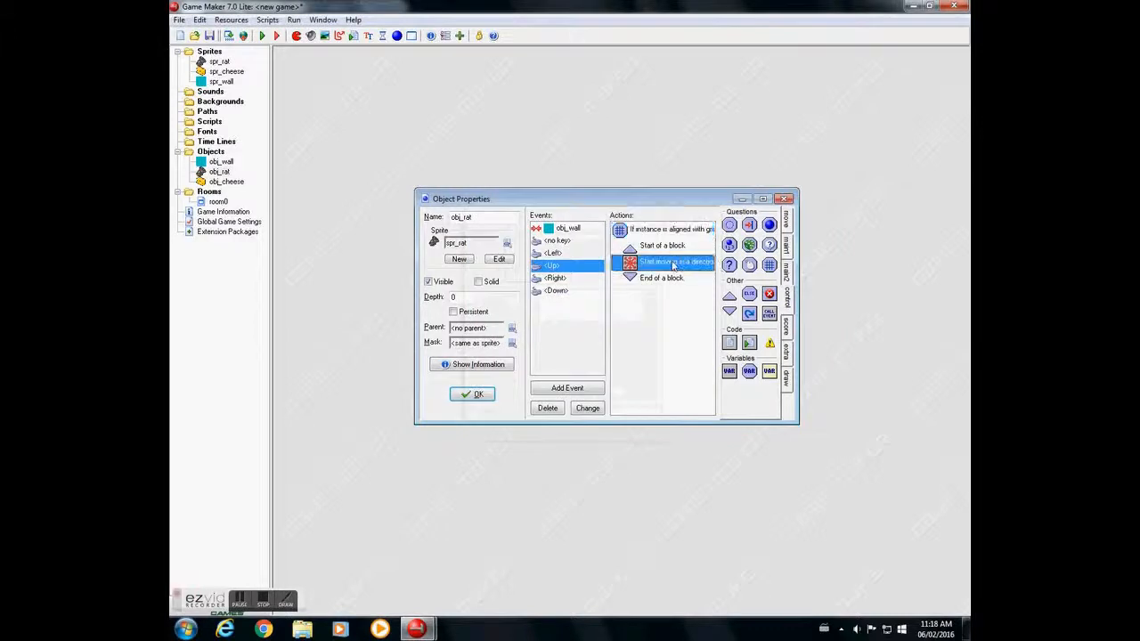
click(498, 423)
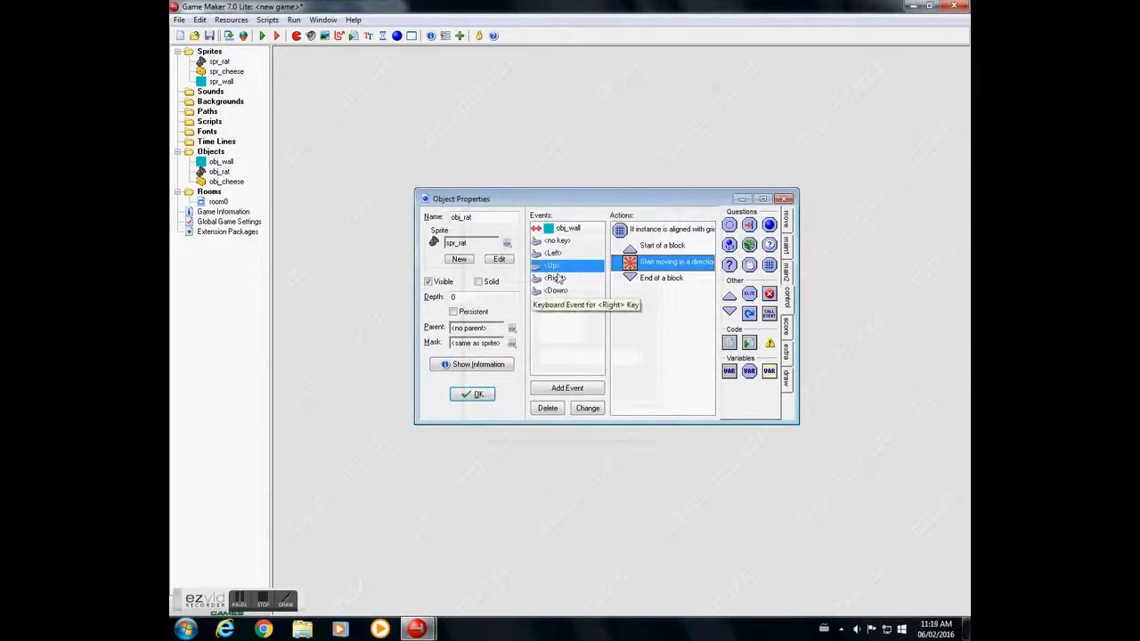
- Check the grid snap and Move Fixed settings in the Right and Down keyboard events
double_click(626, 229)
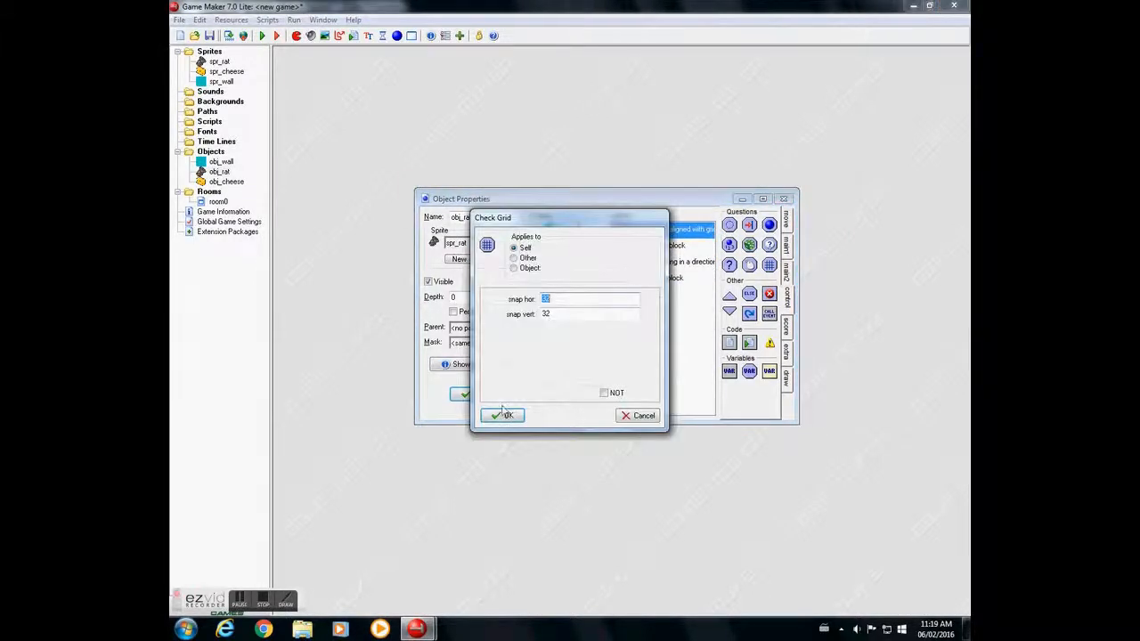
click(503, 413)
double_click(645, 265)
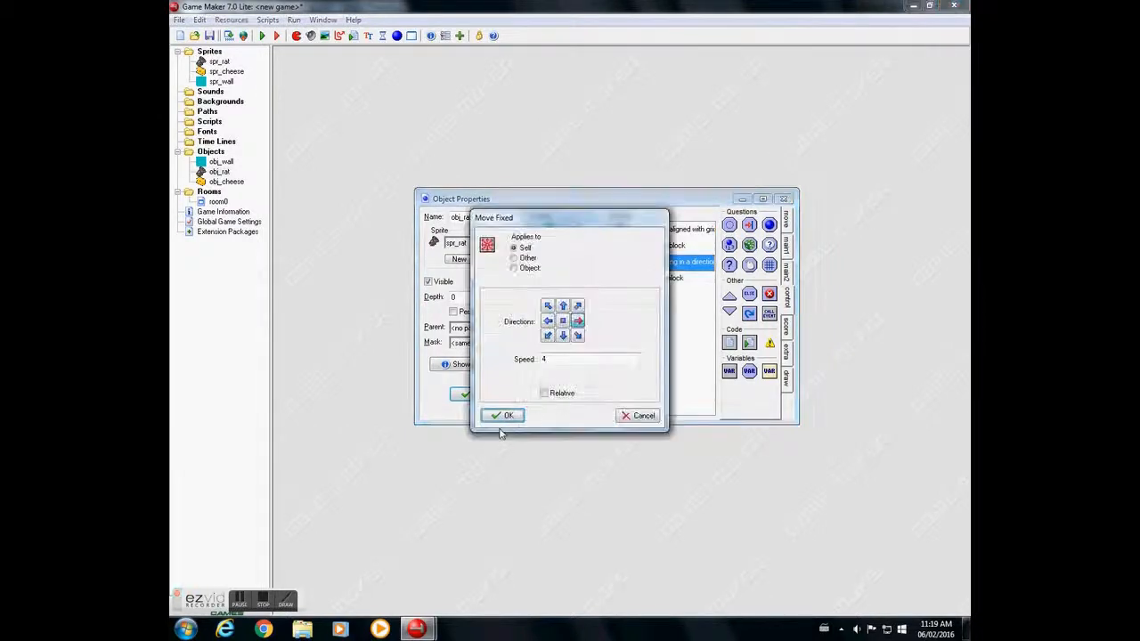
click(502, 416)
click(684, 230)
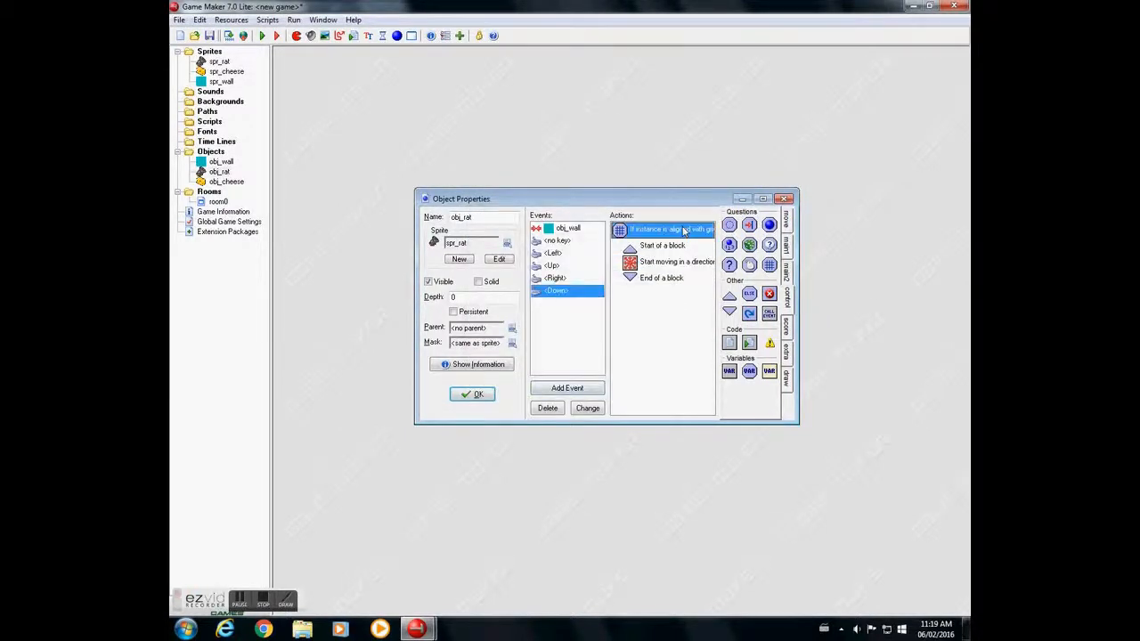
double_click(684, 230)
click(503, 416)
double_click(634, 262)
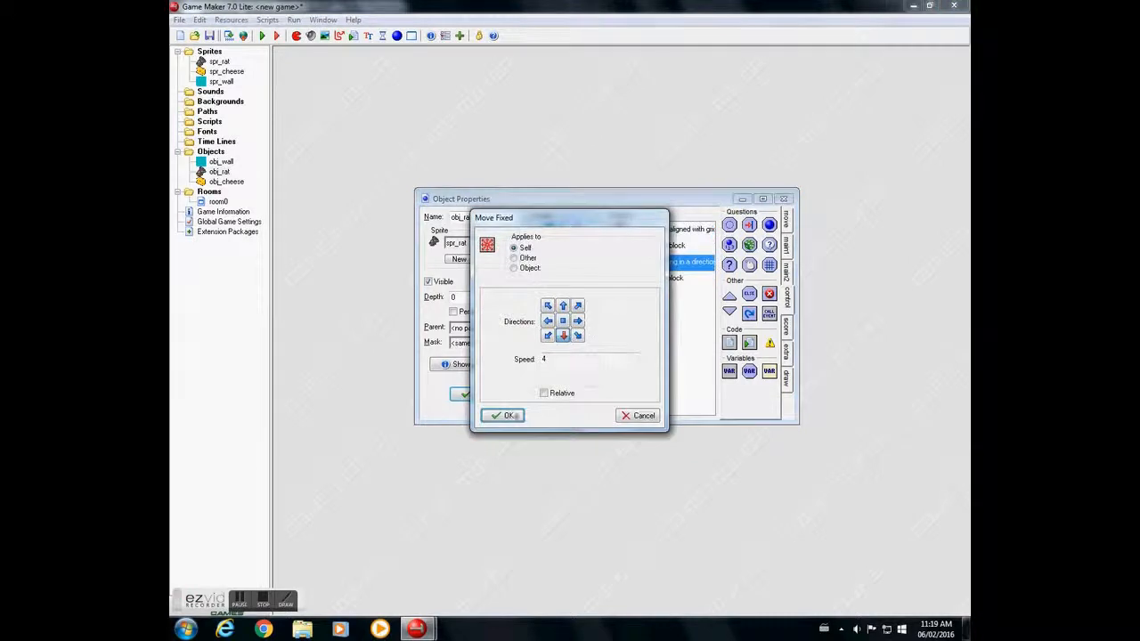
click(513, 416)
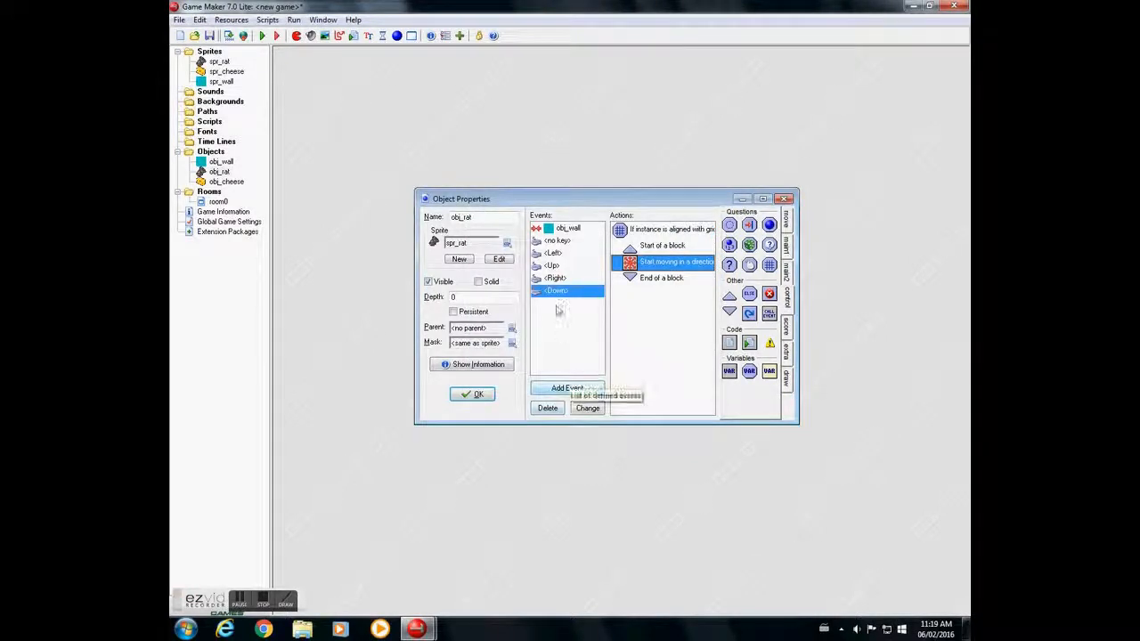
- Accept the obj_rat properties, open room0 maximized and choose obj_wall as the object to place
click(474, 395)
double_click(219, 202)
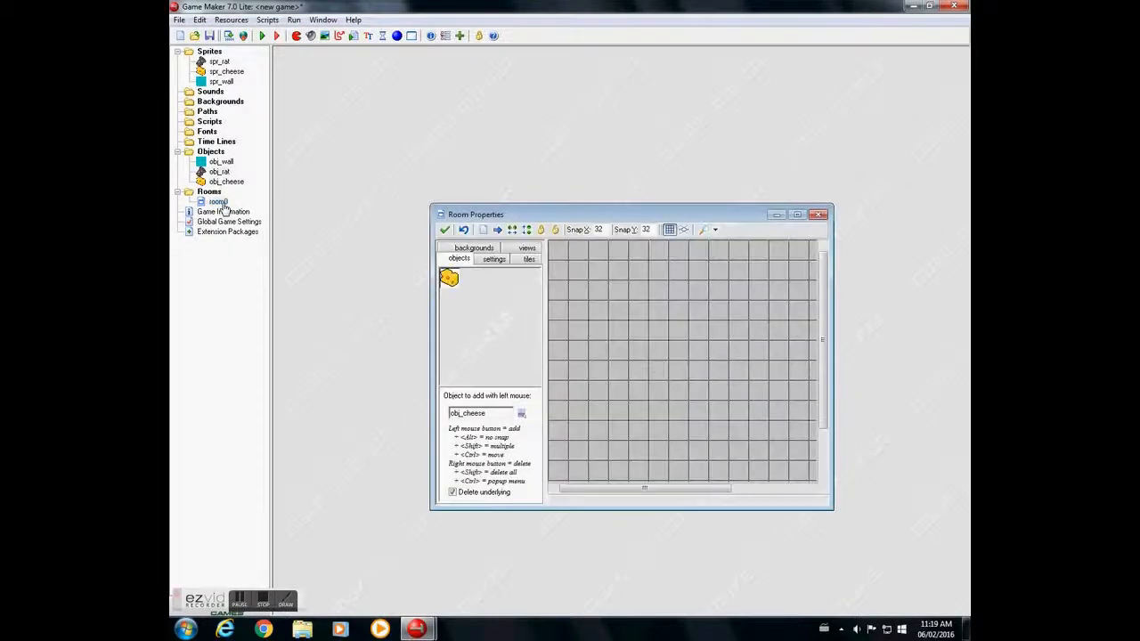
click(794, 215)
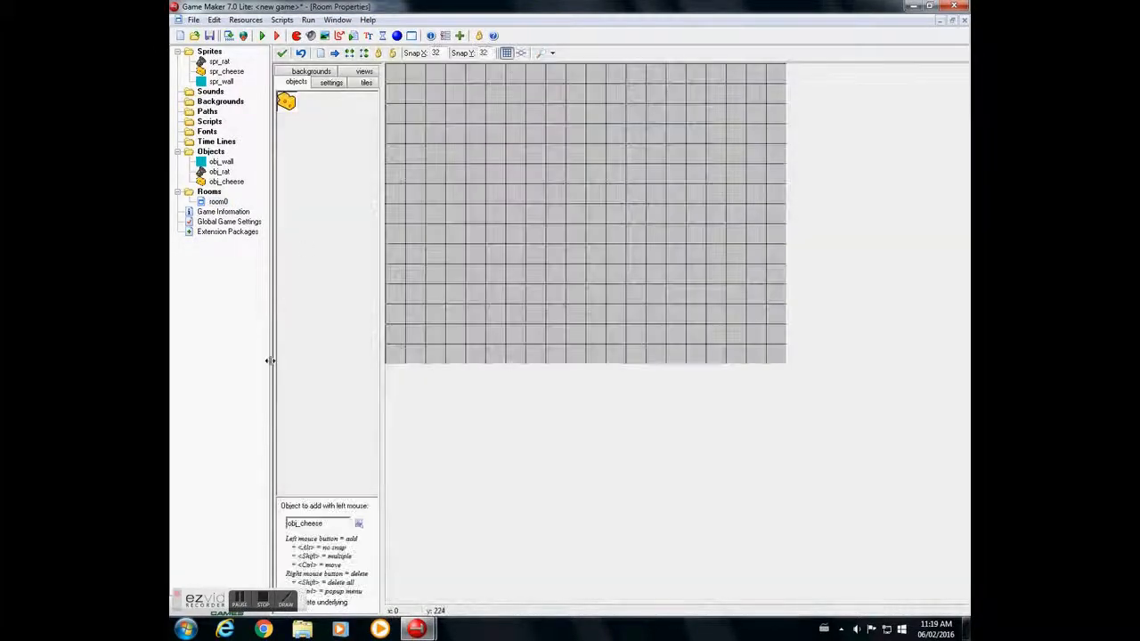
click(357, 528)
click(403, 527)
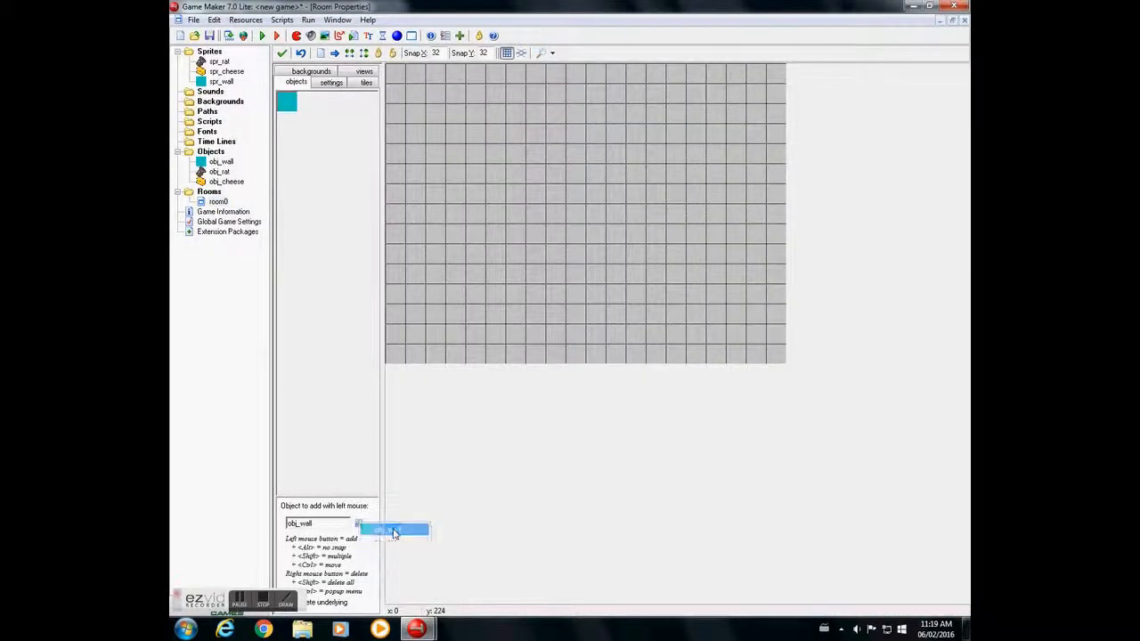
- Paint a one-cell-thick border of obj_wall blocks around all four edges of room0
mouse_move(394, 78)
shift+mouse_down()
mouse_move(395, 352)
mouse_move(564, 354)
mouse_move(819, 343)
mouse_move(755, 125)
mouse_move(763, 69)
mouse_move(752, 75)
shift+mouse_up()
right_drag(752, 74, 756, 249)
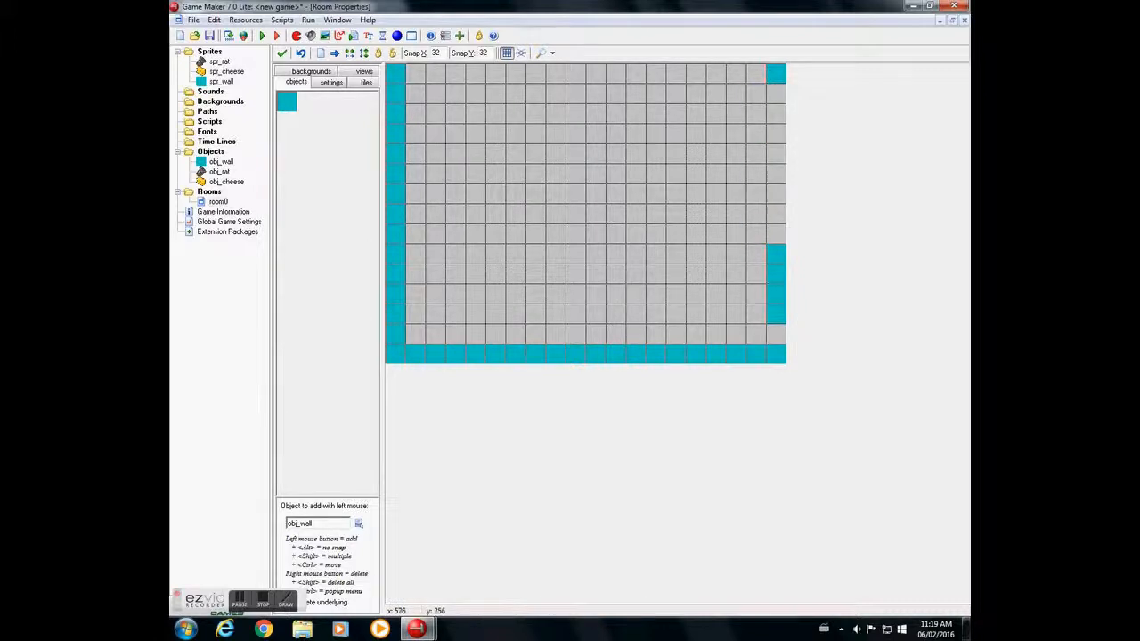
shift+drag(779, 334, 772, 84)
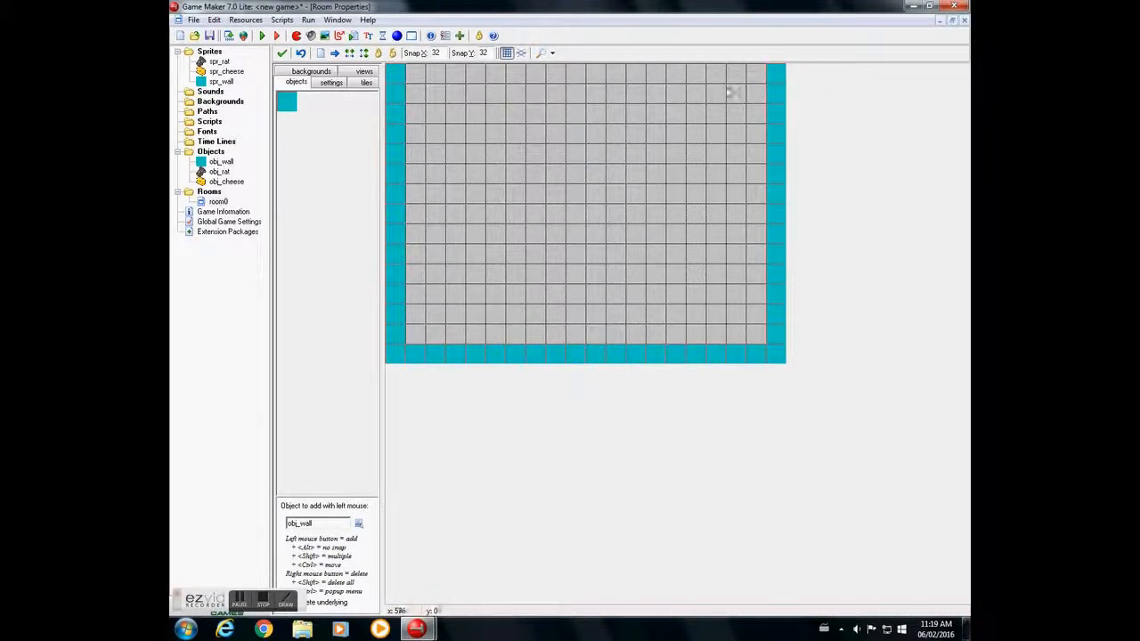
mouse_move(423, 78)
shift+mouse_down()
mouse_move(618, 72)
mouse_move(774, 85)
shift+mouse_up()
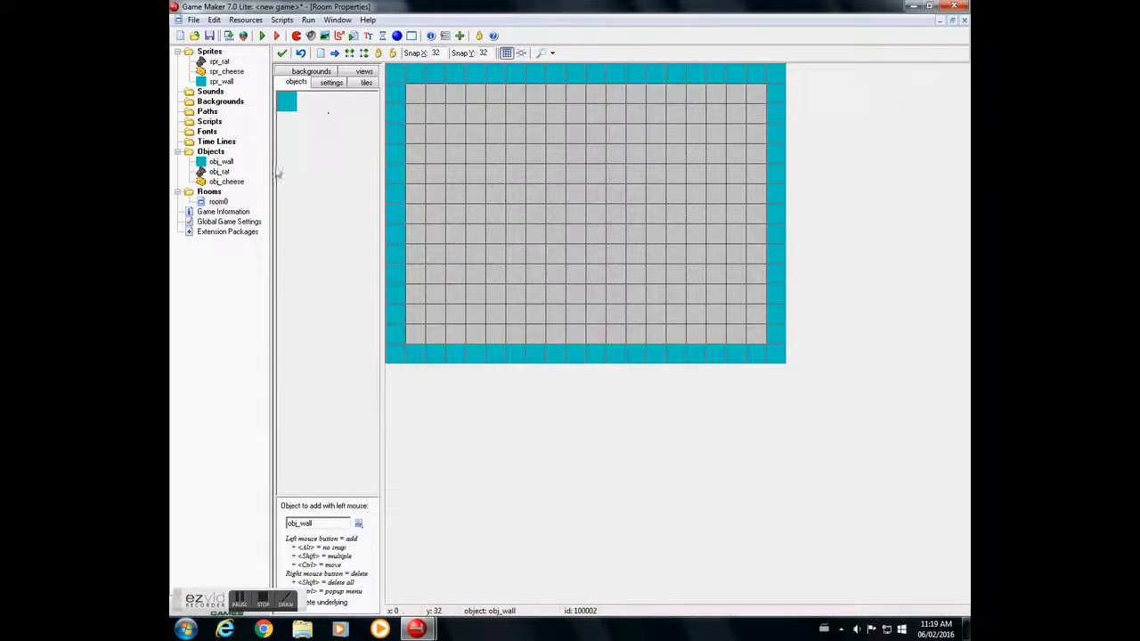
- Paint two nested upside-down U-shaped walls in the room's upper half, with a four-cell-wide dip in the middle of the inner one
mouse_move(429, 177)
shift+mouse_down()
mouse_move(435, 118)
mouse_move(740, 112)
mouse_move(735, 184)
shift+mouse_up()
mouse_move(495, 174)
shift+mouse_down()
mouse_move(576, 151)
mouse_move(683, 155)
mouse_move(676, 176)
shift+mouse_up()
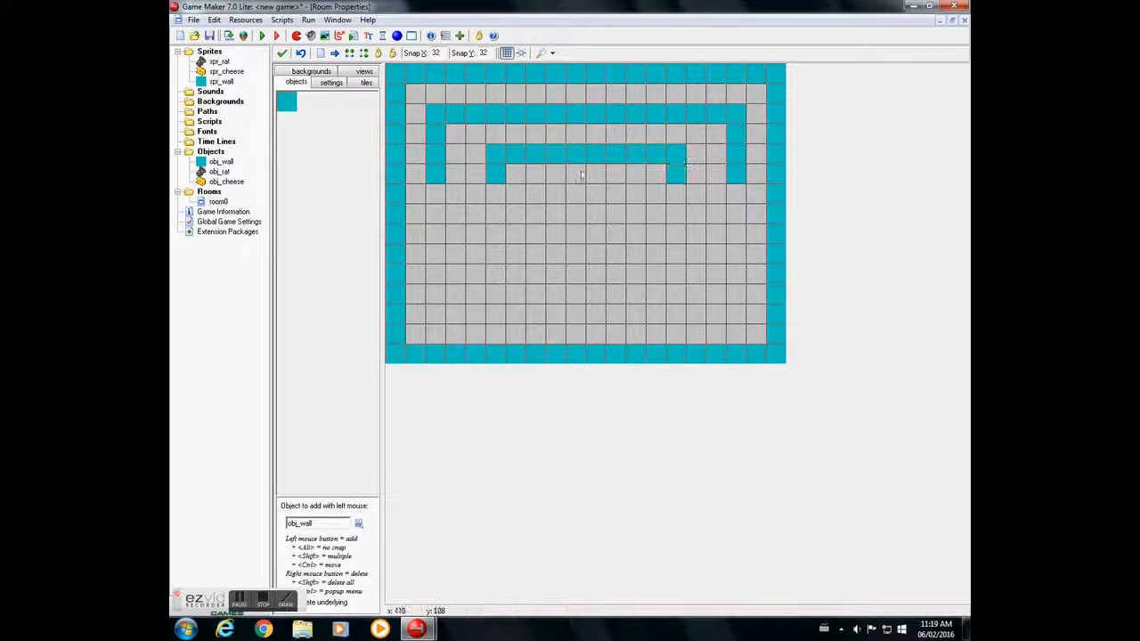
right_click(596, 155)
right_click(571, 155)
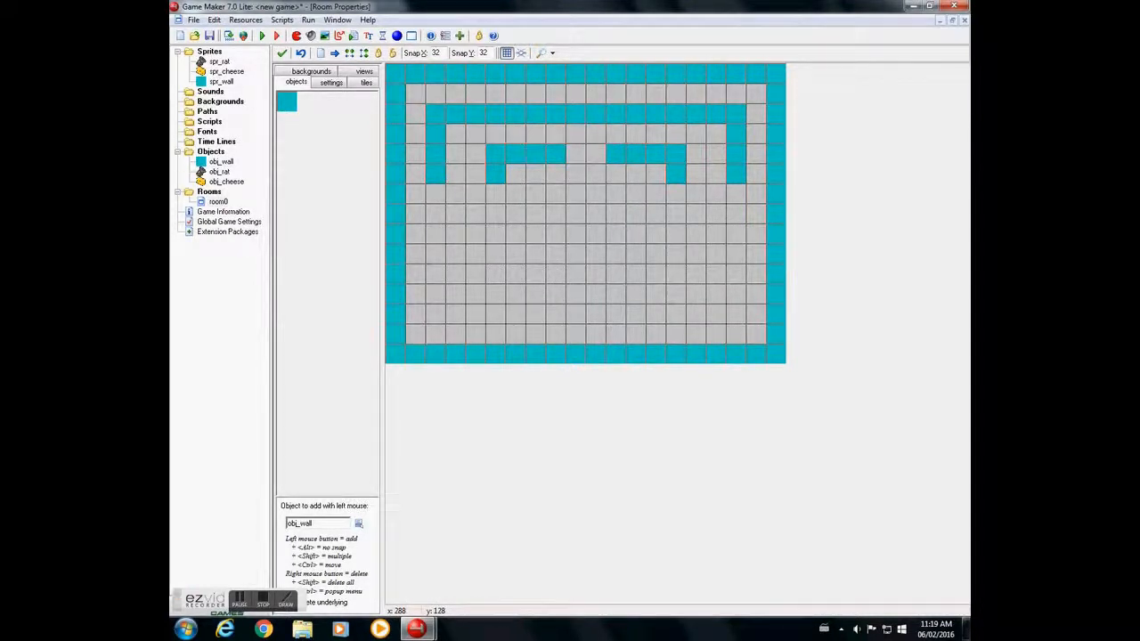
mouse_move(555, 175)
shift+mouse_down()
mouse_move(556, 192)
mouse_move(610, 195)
mouse_move(615, 174)
shift+mouse_up()
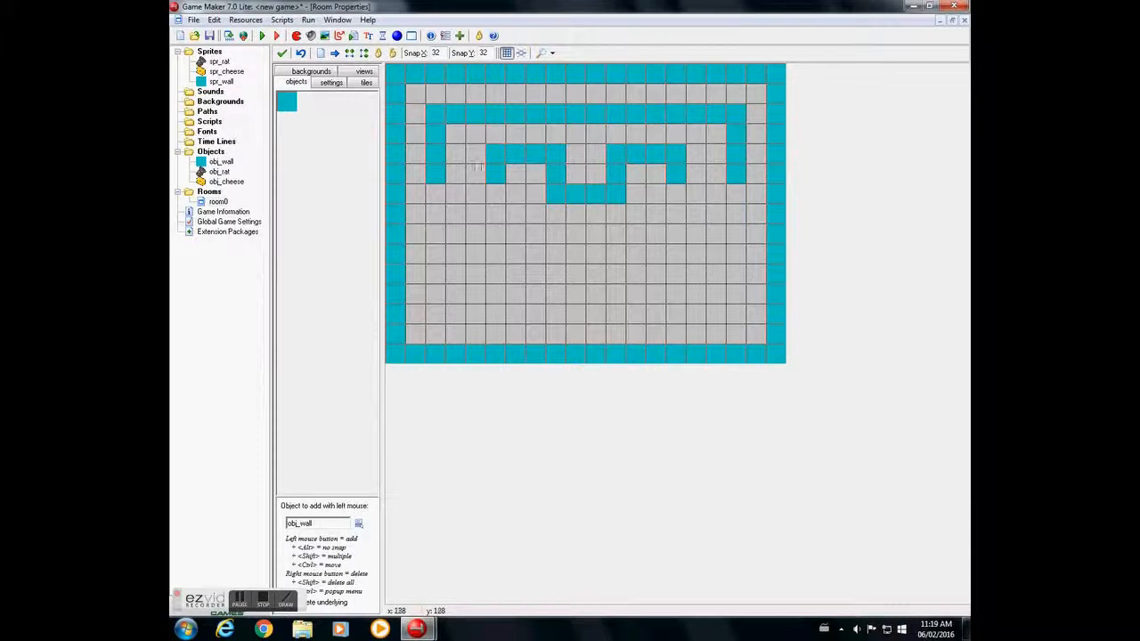
- Widen the inner wall by one cell at each end, moving its short end legs outward
right_click(493, 177)
click(475, 153)
right_click(677, 173)
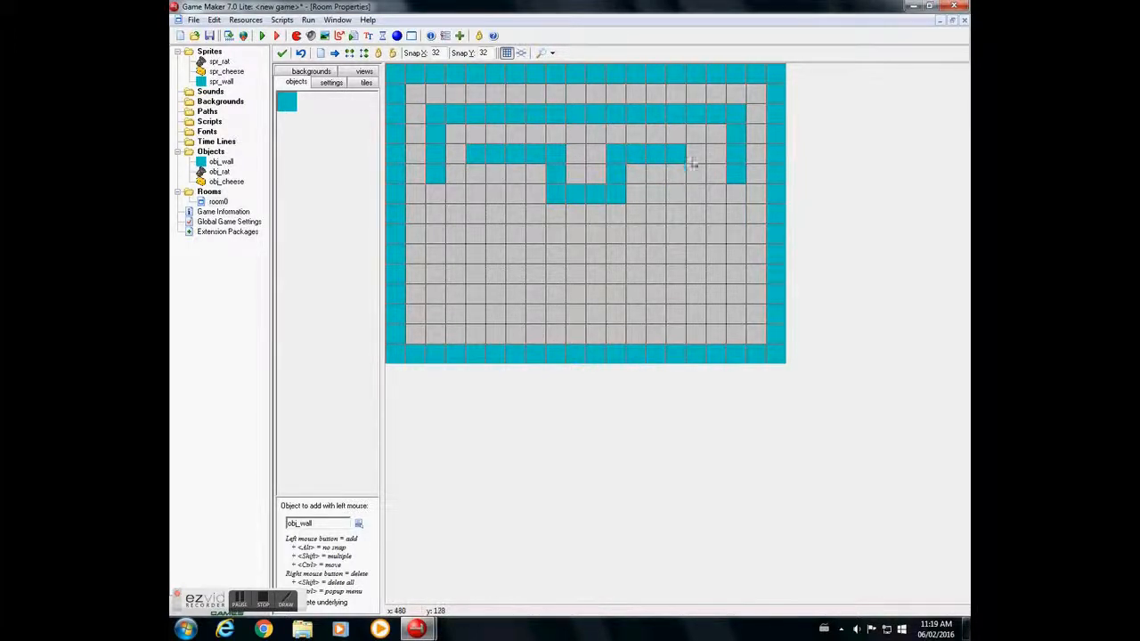
click(692, 163)
click(477, 175)
- Erase the inner wall's central dip and repaint it three cells wide around a one-cell gap
mouse_move(556, 175)
shift+right_down()
mouse_move(557, 191)
mouse_move(614, 194)
mouse_move(614, 176)
shift+right_up()
click(577, 156)
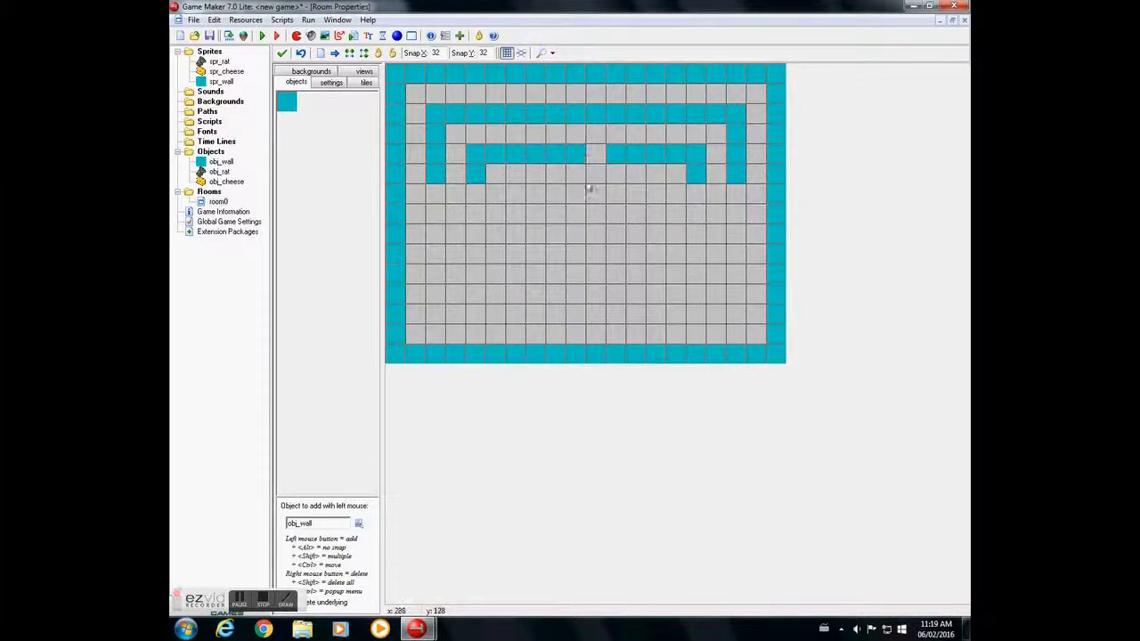
mouse_move(577, 177)
shift+mouse_down()
mouse_move(572, 198)
mouse_move(613, 191)
mouse_move(615, 175)
shift+mouse_up()
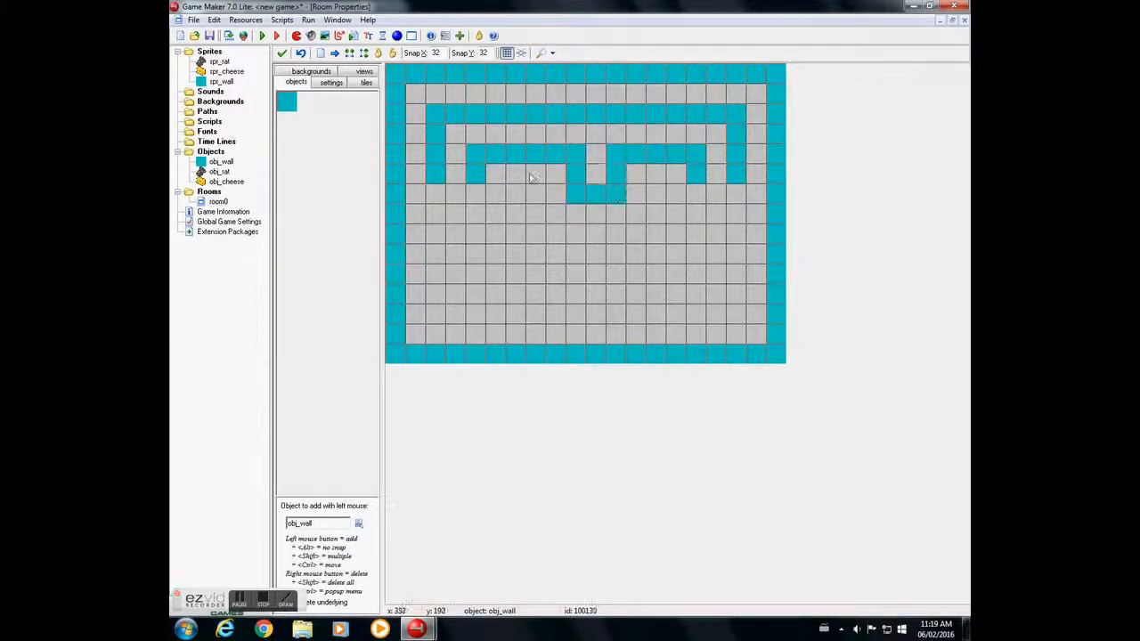
- Place an obj_cheese instance in the one-cell pocket of the inner wall's central dip, clearing the misplaced one beside it
click(358, 523)
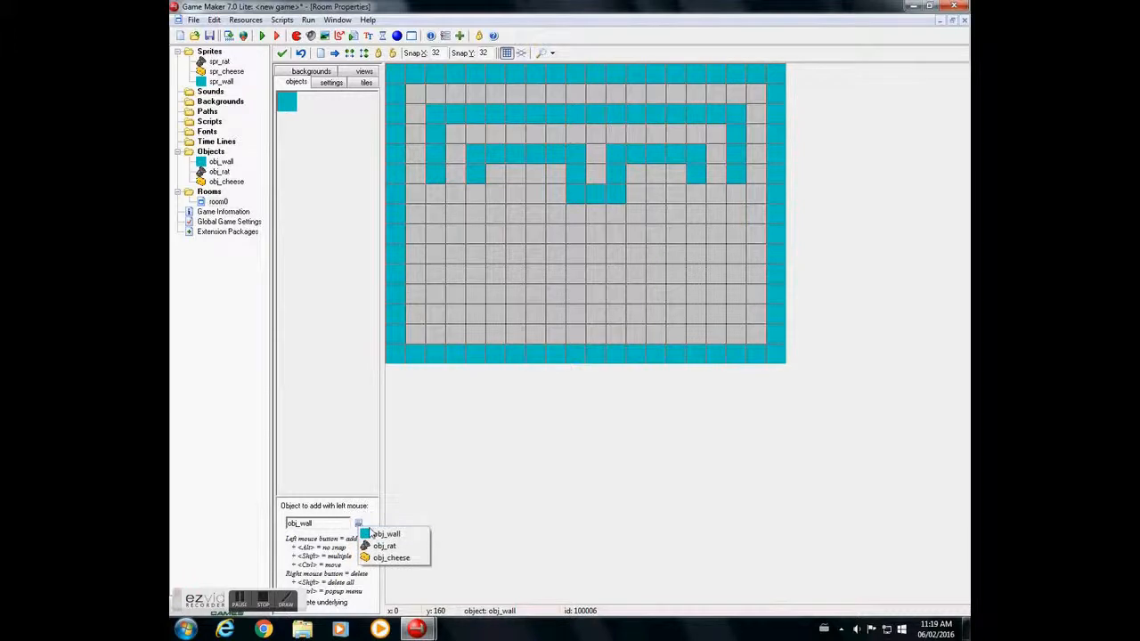
click(385, 558)
click(610, 176)
right_click(614, 175)
click(594, 173)
- Place an obj_rat instance in the corridor below the room's upper border, directly above the cheese's column
click(358, 524)
click(385, 528)
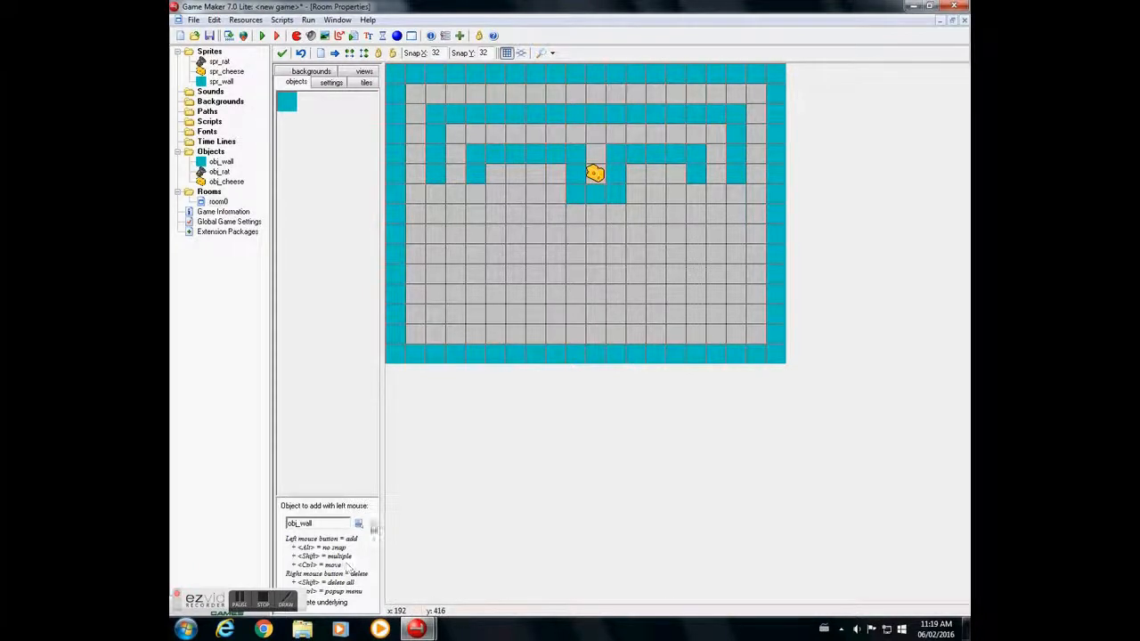
click(358, 524)
click(385, 543)
click(594, 93)
- Save the room layout, removing the instances outside the room, and run the game
click(281, 54)
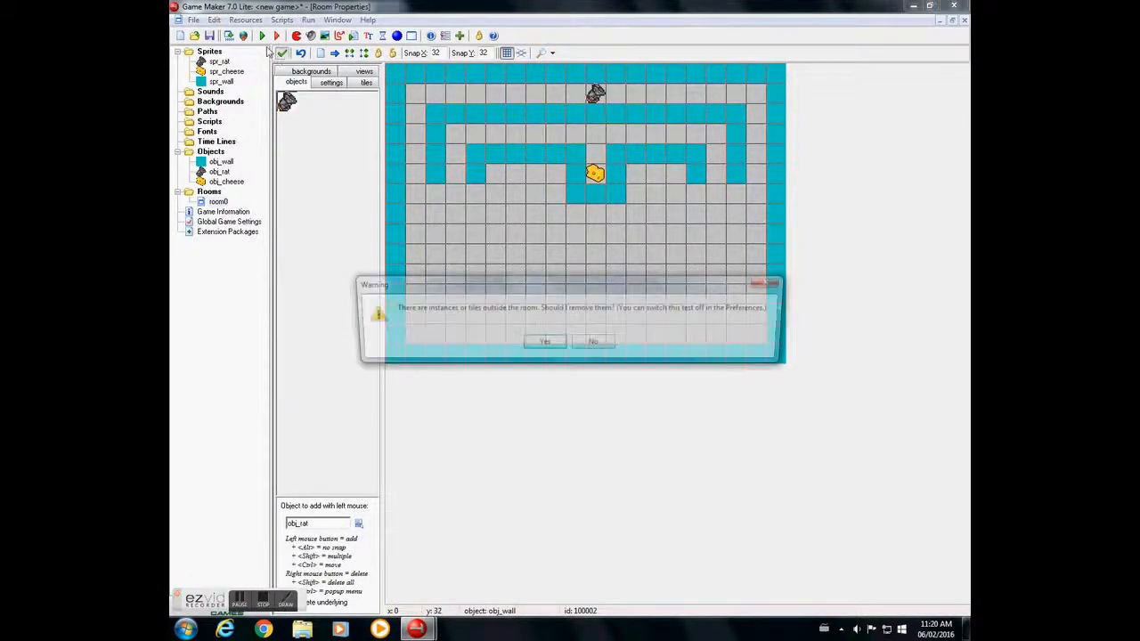
click(543, 344)
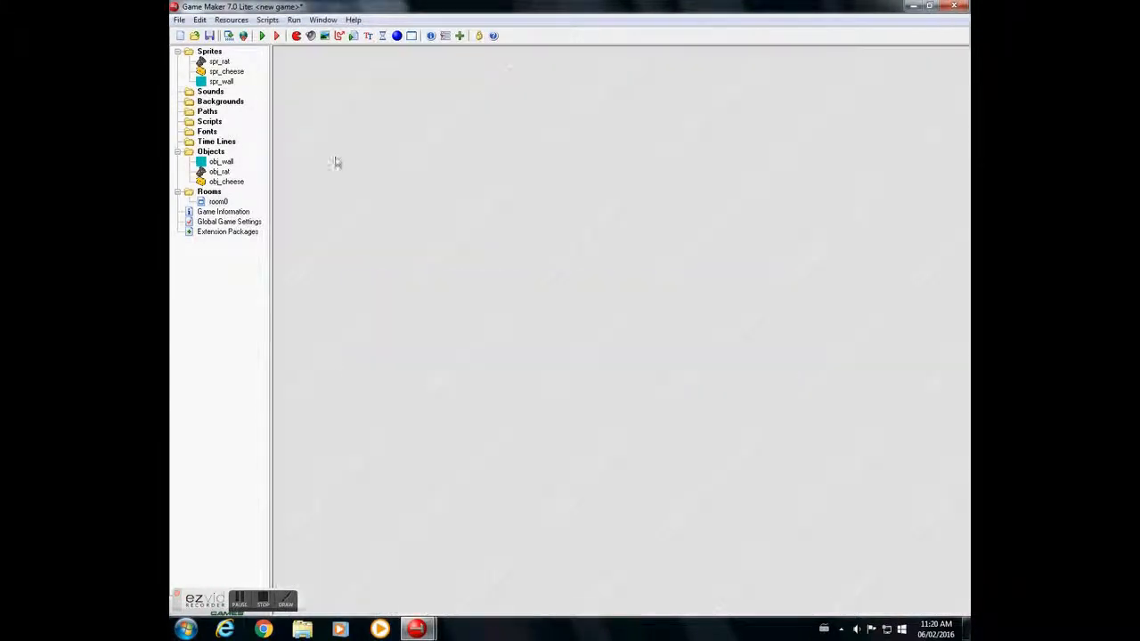
click(263, 36)
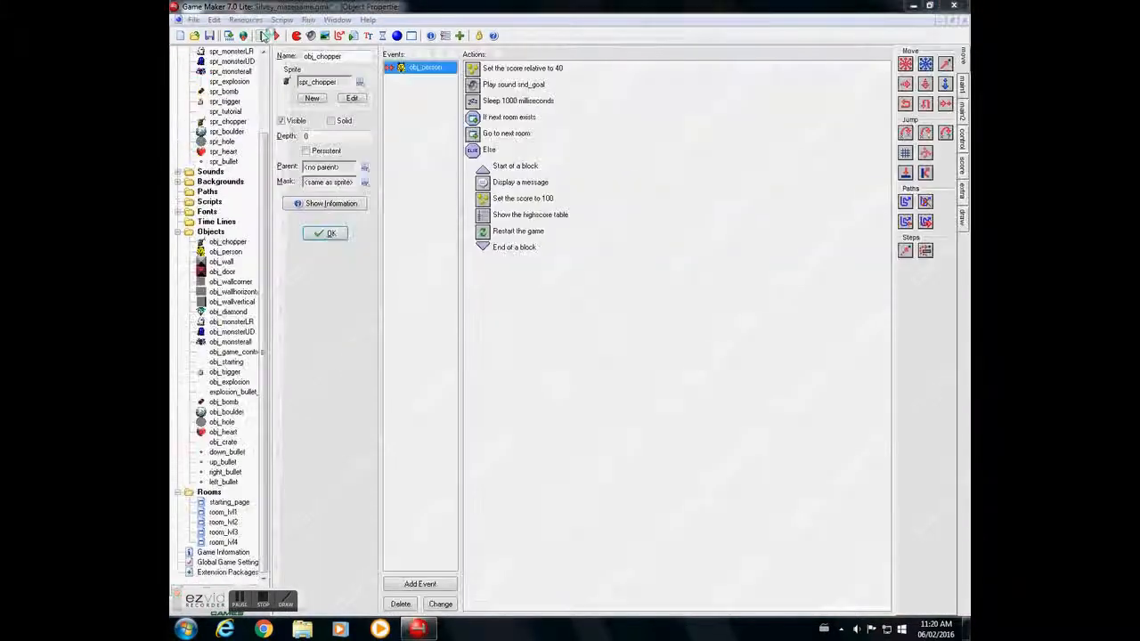
click(263, 36)
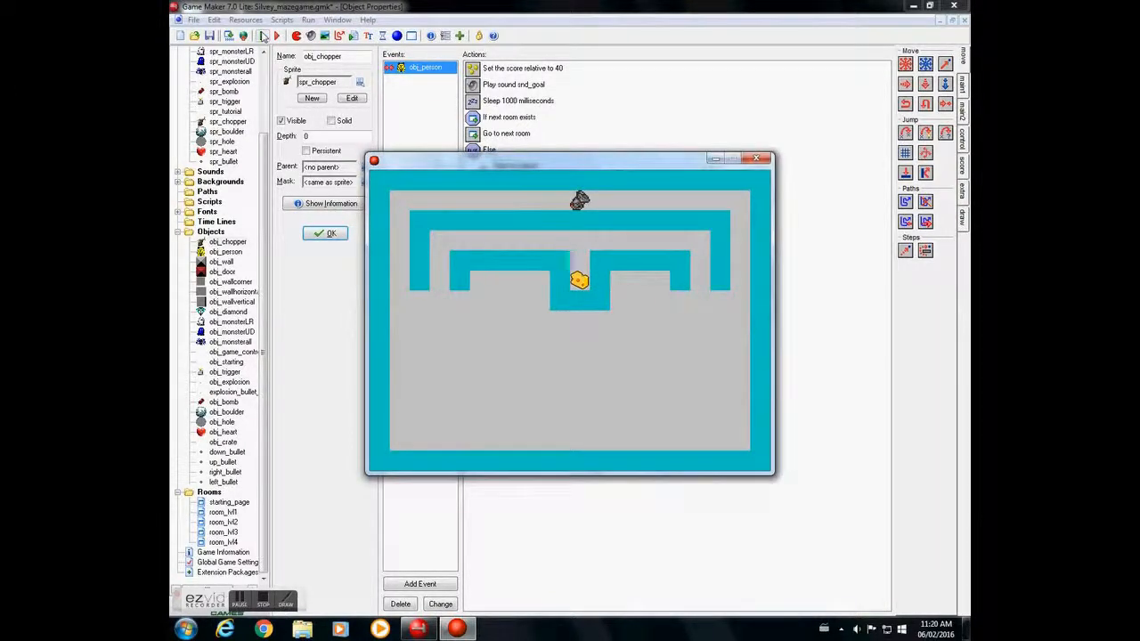
- Test the maze by steering the rat around the walls to the cheese, and dismiss the high-score table
key(Right)
key(Down)
key(Left)
key(Up)
key(Left)
key(Down)
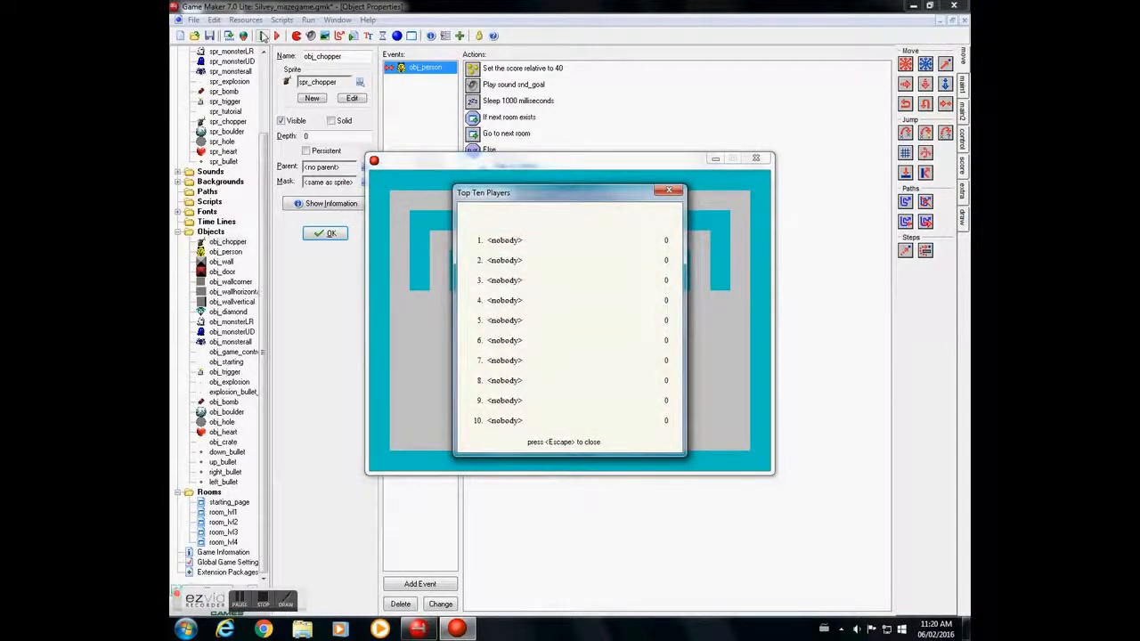
key(Escape)
- Steer the rat around the outer wall's left end and test moving it back and forth in the open area below
key(Left)
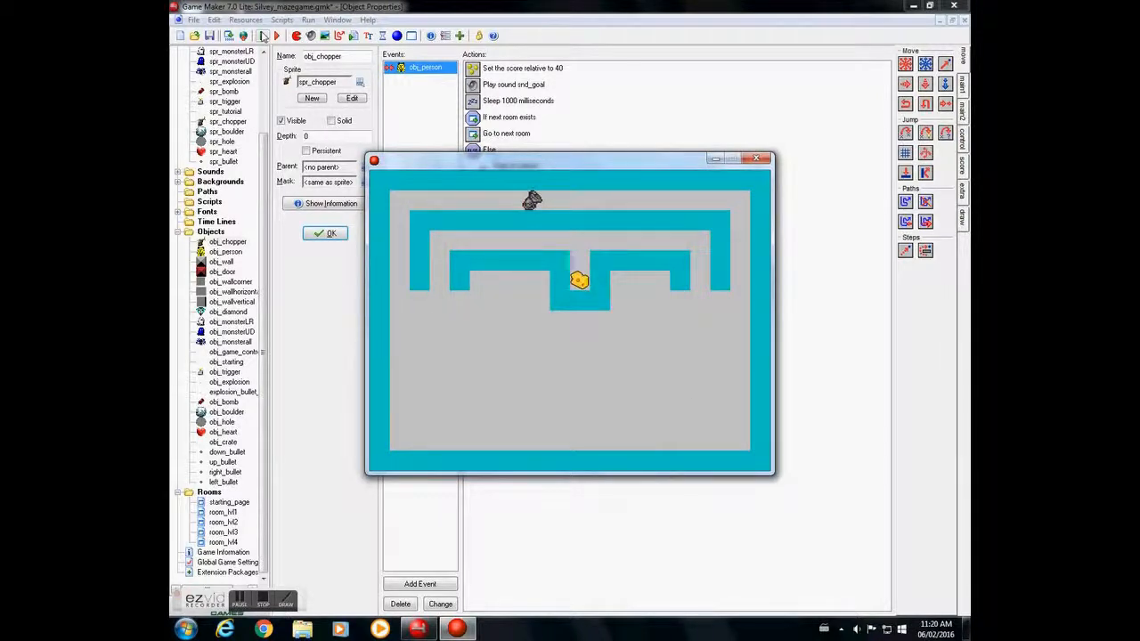
key(Down)
key(Right)
key(Down)
key(Right)
key(Left)
key(Right)
key(Left)
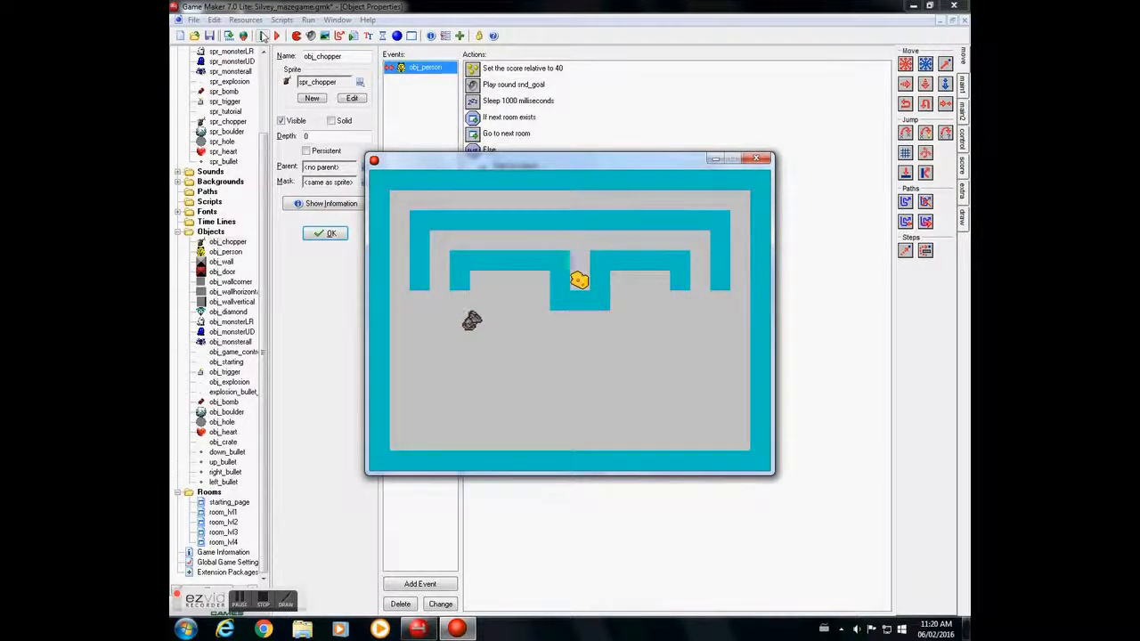
key(Right)
key(Left)
key(Right)
key(Left)
key(Right)
key(Left)
key(Right)
- Steer the rat up between the two walls and down onto the cheese, and dismiss the high-score table
key(Right)
key(Up)
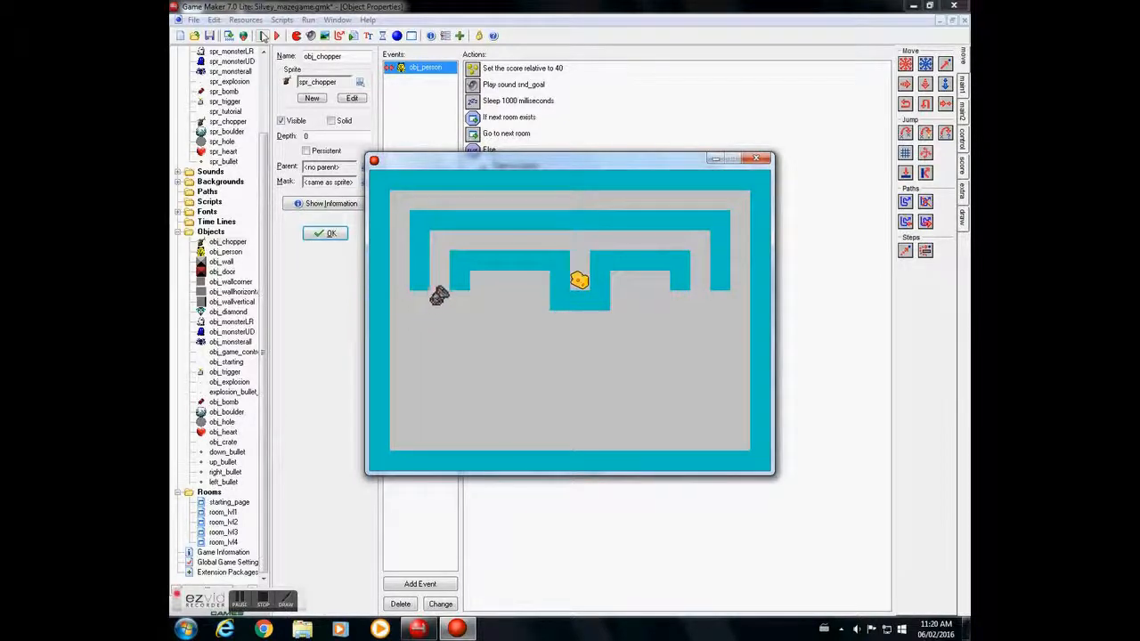
key(Right)
key(Down)
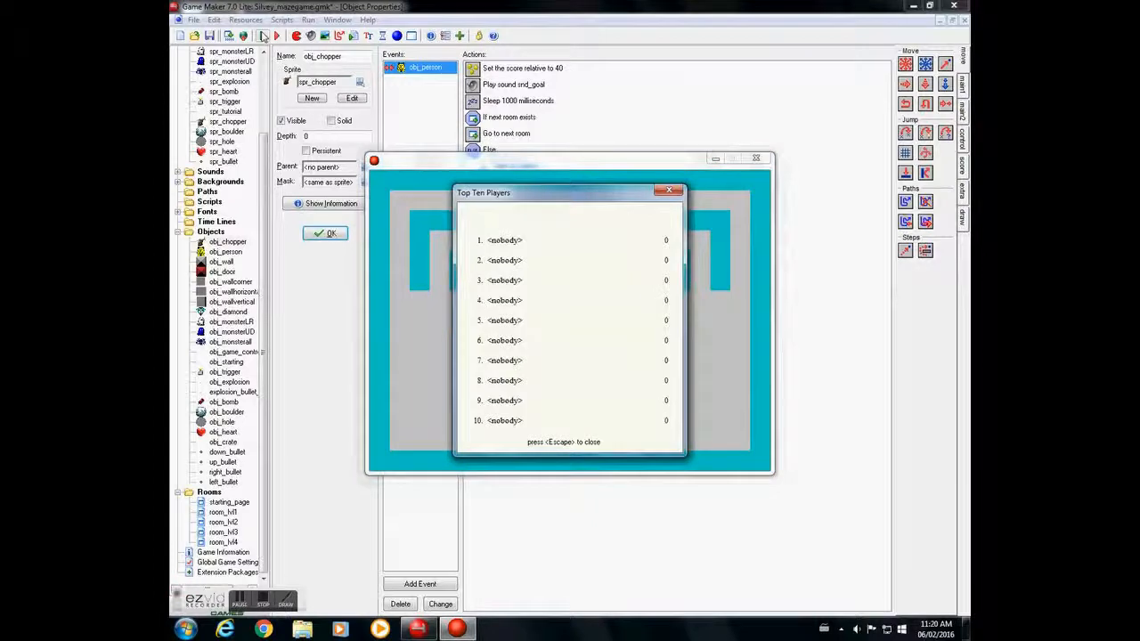
key(Escape)
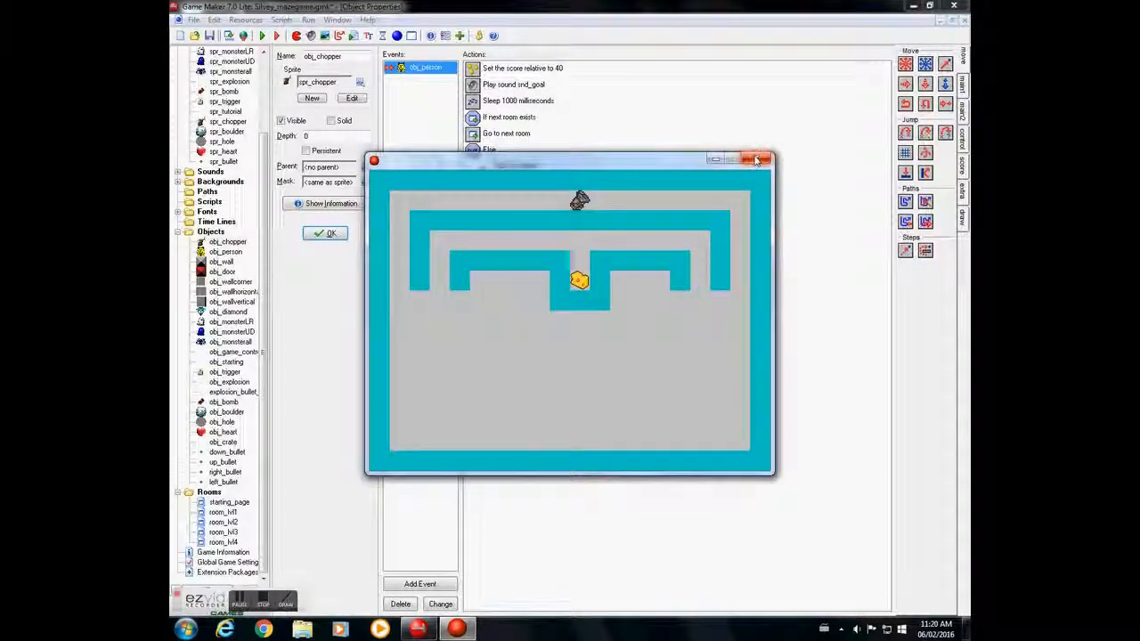